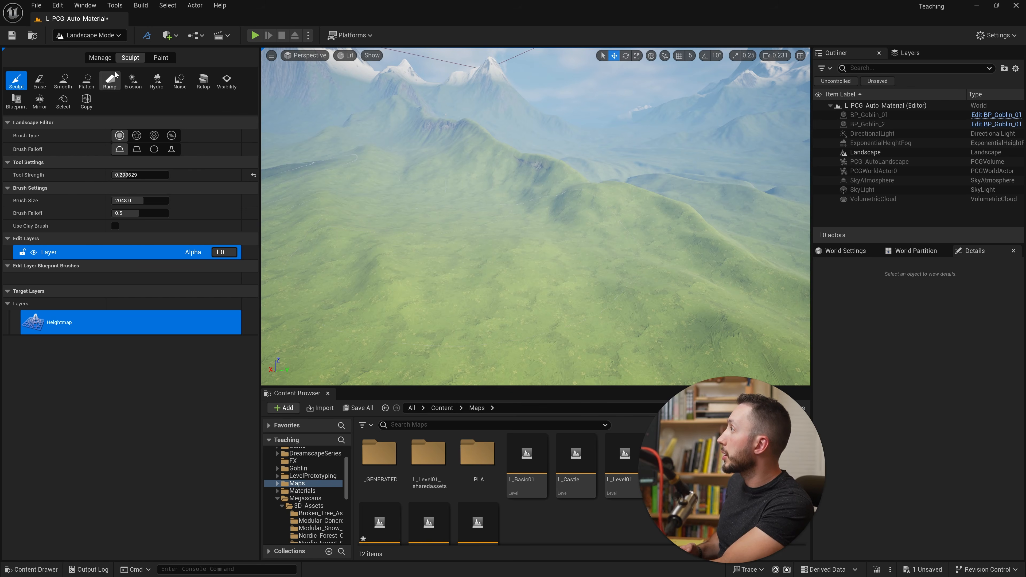
# - Activate the landscape Splines tool and place the first spline control point on the grassy slope
pyautogui.click(100, 58)
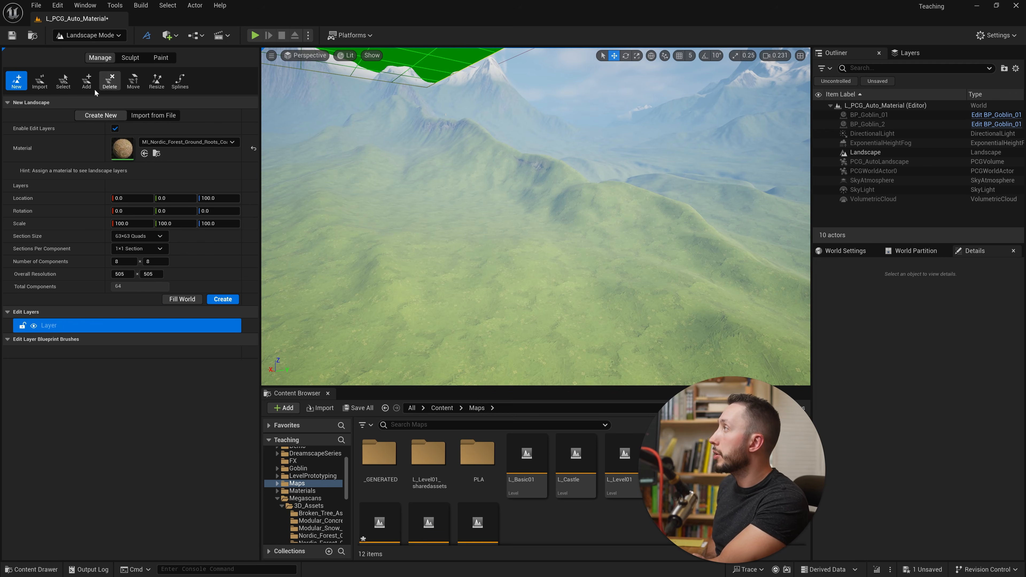
pyautogui.click(180, 89)
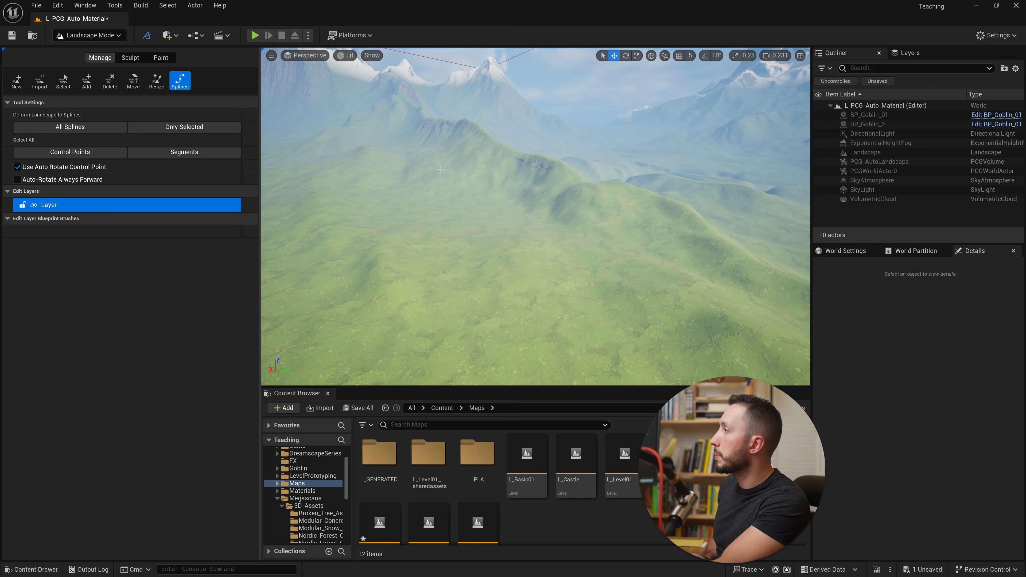
pyautogui.moveTo(556, 245); pyautogui.dragTo(515, 255, button='right')
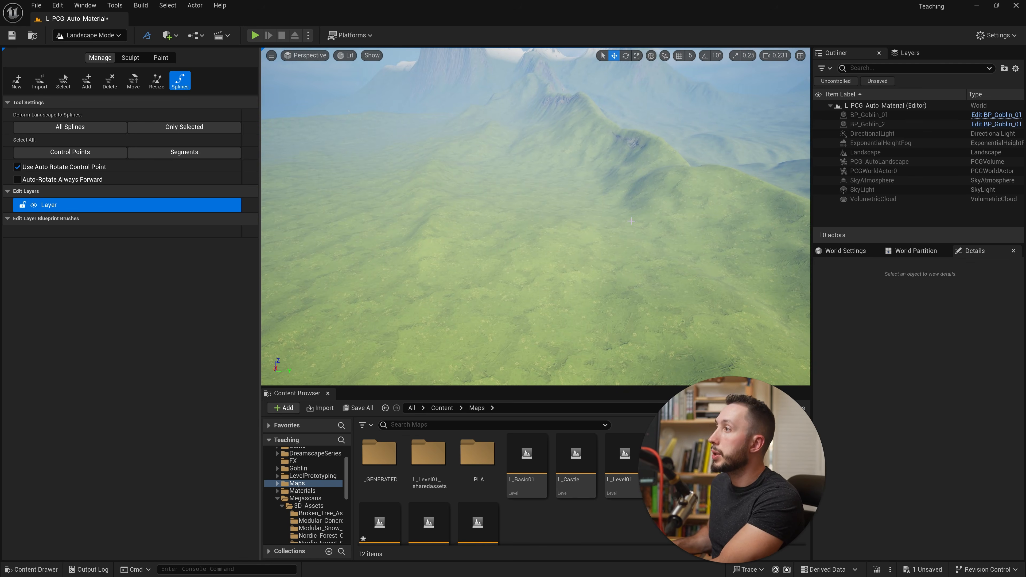
pyautogui.keyDown('ctrl'); pyautogui.click(628, 232); pyautogui.keyUp('ctrl')
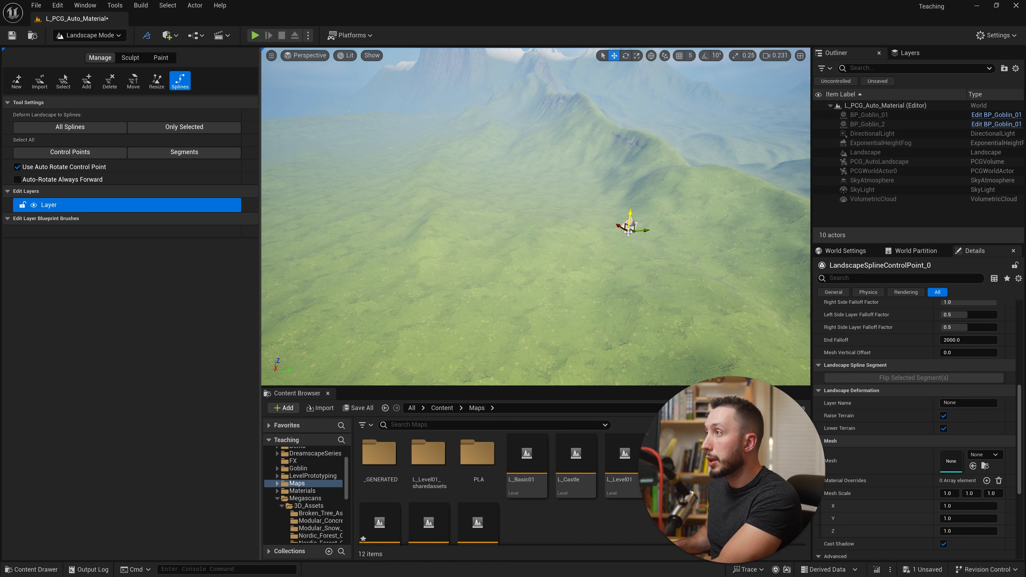
# - Add four more connected control points, curving the landscape spline across the hills and back toward the mountains
pyautogui.moveTo(630, 258); pyautogui.dragTo(636, 268, button='right')
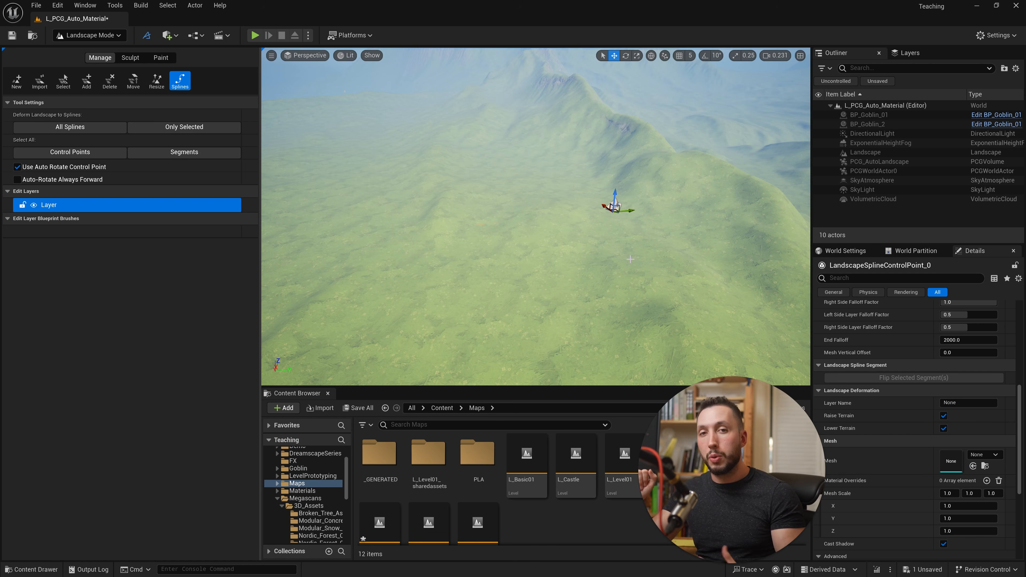
pyautogui.moveTo(631, 259)
pyautogui.mouseDown(button='right')
pyautogui.moveTo(614, 261)
pyautogui.moveTo(634, 261)
pyautogui.mouseUp(button='right')
pyautogui.keyDown('ctrl'); pyautogui.click(509, 223); pyautogui.keyUp('ctrl')
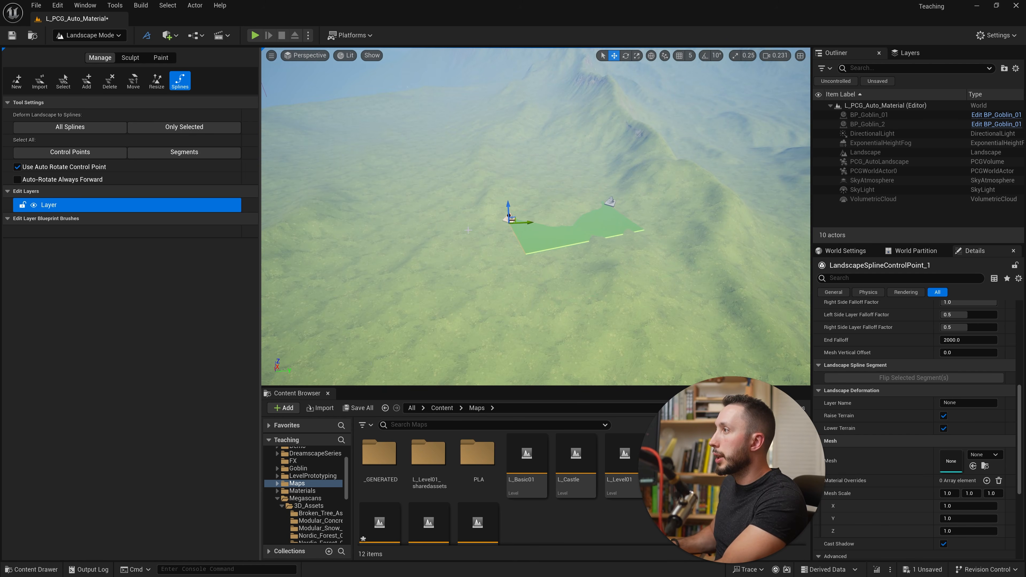
pyautogui.keyDown('ctrl'); pyautogui.click(404, 213); pyautogui.keyUp('ctrl')
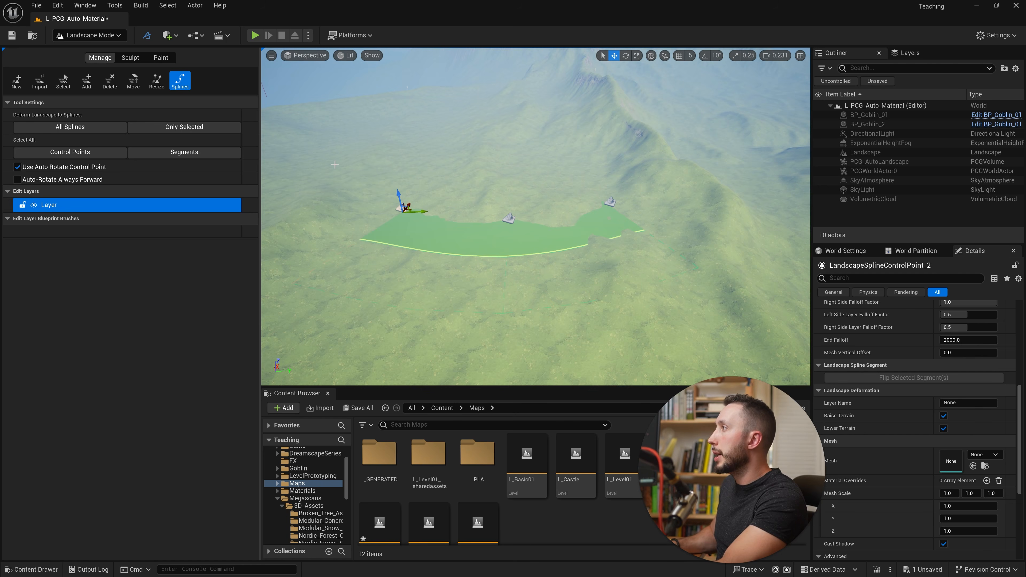
pyautogui.keyDown('ctrl'); pyautogui.click(328, 158); pyautogui.keyUp('ctrl')
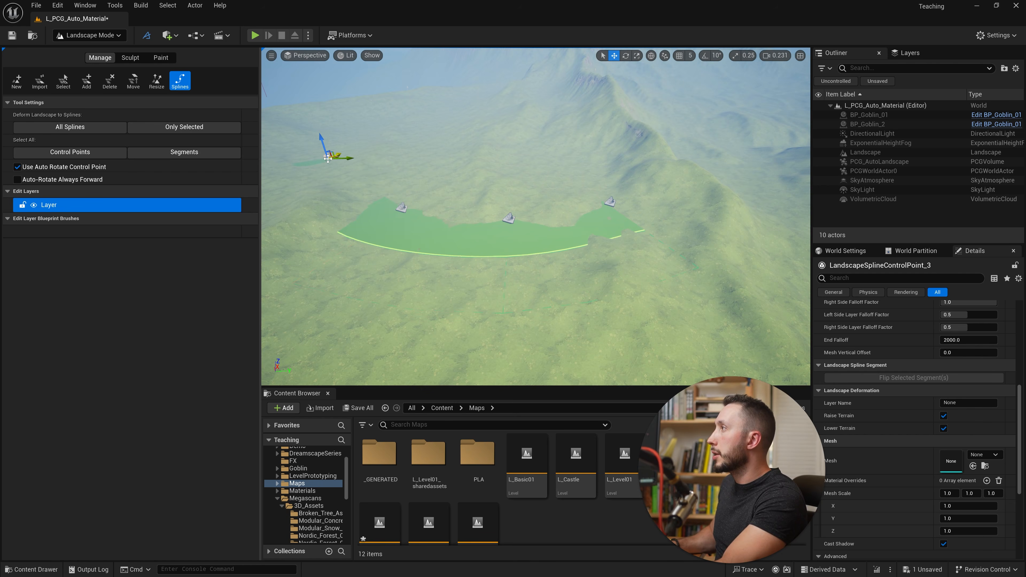
pyautogui.keyDown('ctrl'); pyautogui.click(376, 119); pyautogui.keyUp('ctrl')
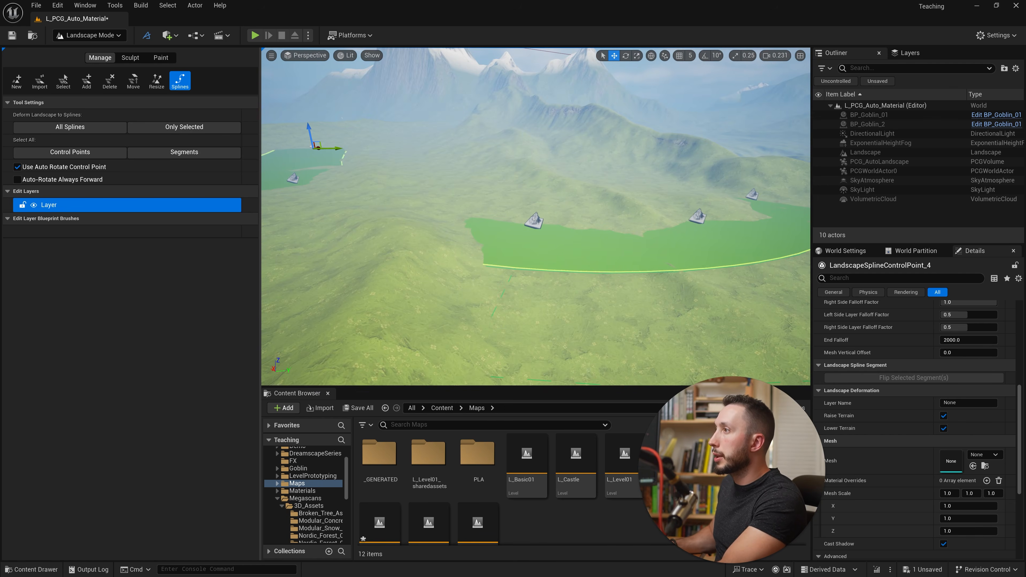
# - Raise the landscape spline's middle control point and adjust the neighbouring control point so the path lifts off the terrain
pyautogui.moveTo(756, 265); pyautogui.dragTo(722, 263, button='right')
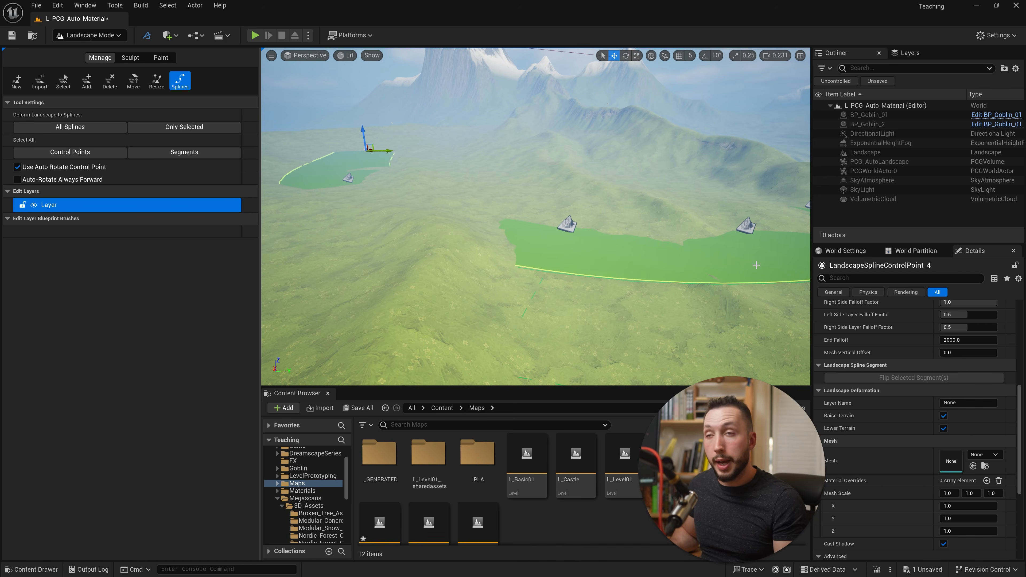
pyautogui.moveTo(757, 265); pyautogui.dragTo(735, 262, button='right')
pyautogui.press('w')
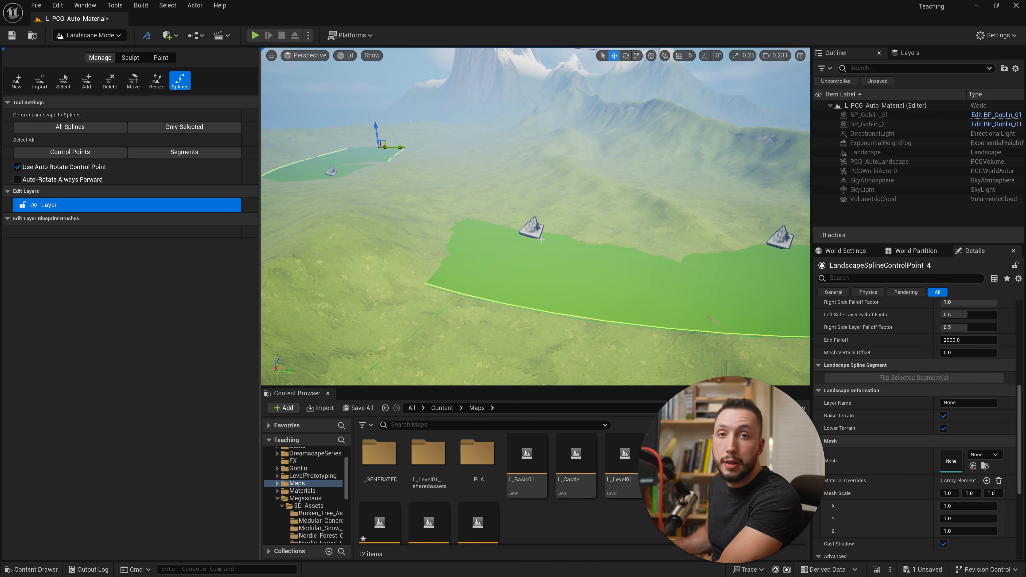
pyautogui.click(531, 229)
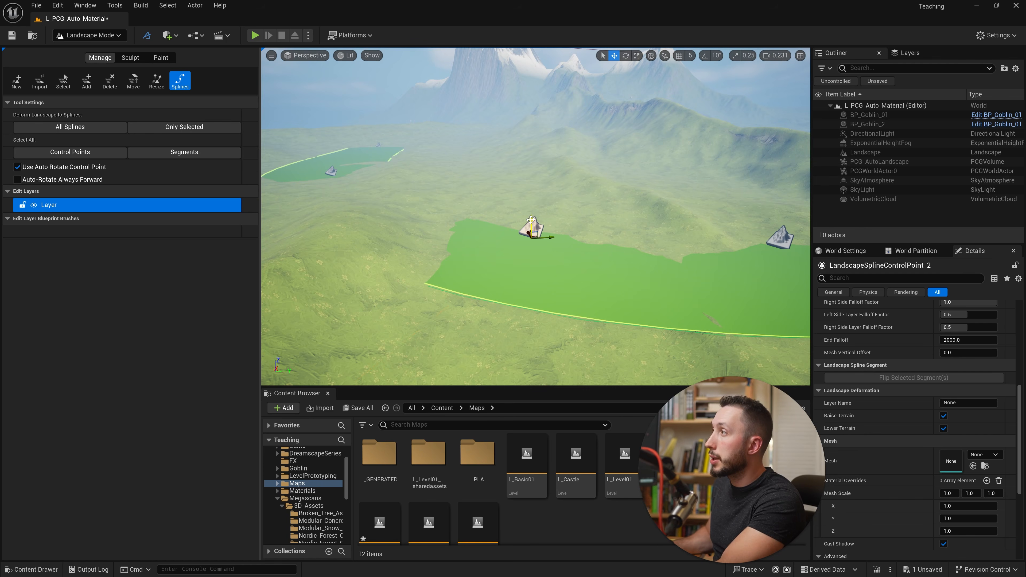
pyautogui.moveTo(530, 219); pyautogui.dragTo(532, 213)
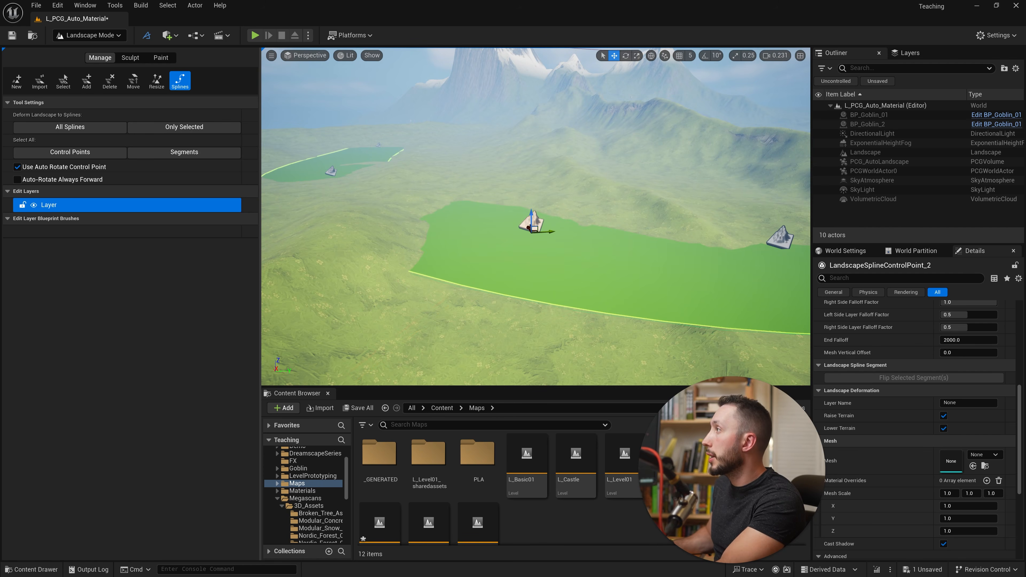
pyautogui.click(331, 172)
pyautogui.moveTo(674, 220); pyautogui.dragTo(674, 214)
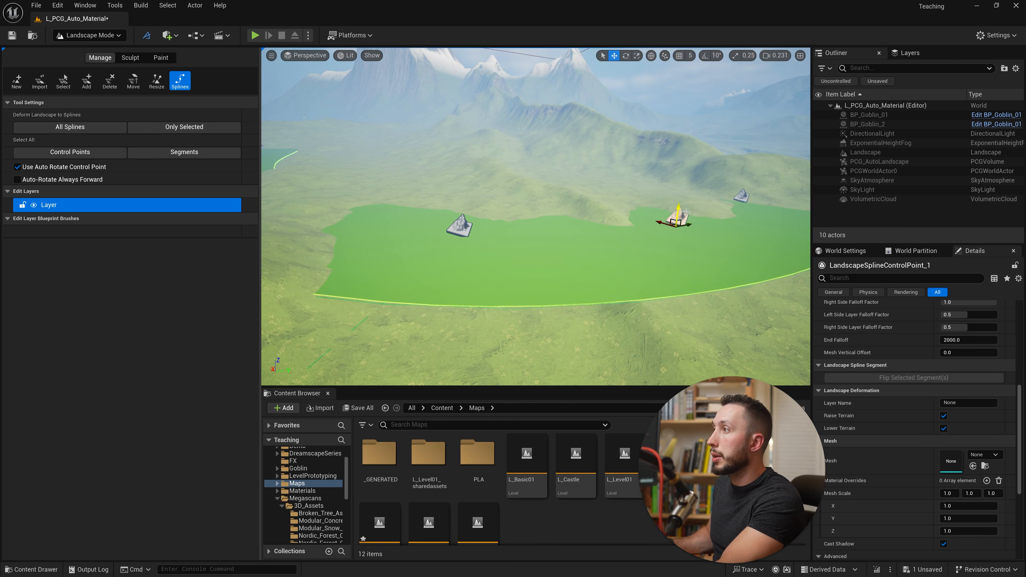
pyautogui.moveTo(674, 215); pyautogui.dragTo(648, 213, button='right')
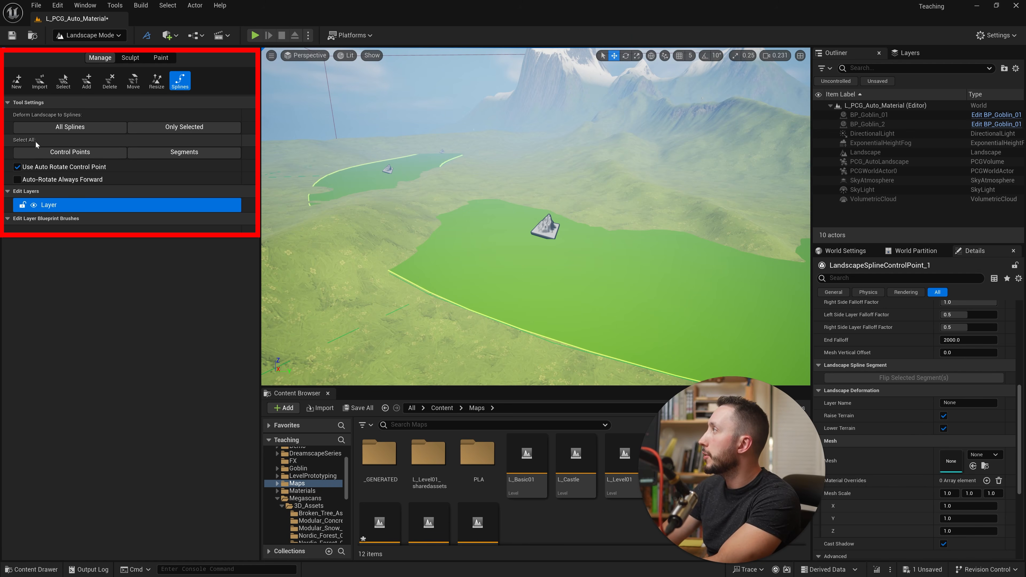
# - Select all spline segments and deform the landscape to fit only the selected segments
pyautogui.click(181, 152)
pyautogui.moveTo(580, 236); pyautogui.dragTo(622, 236, button='right')
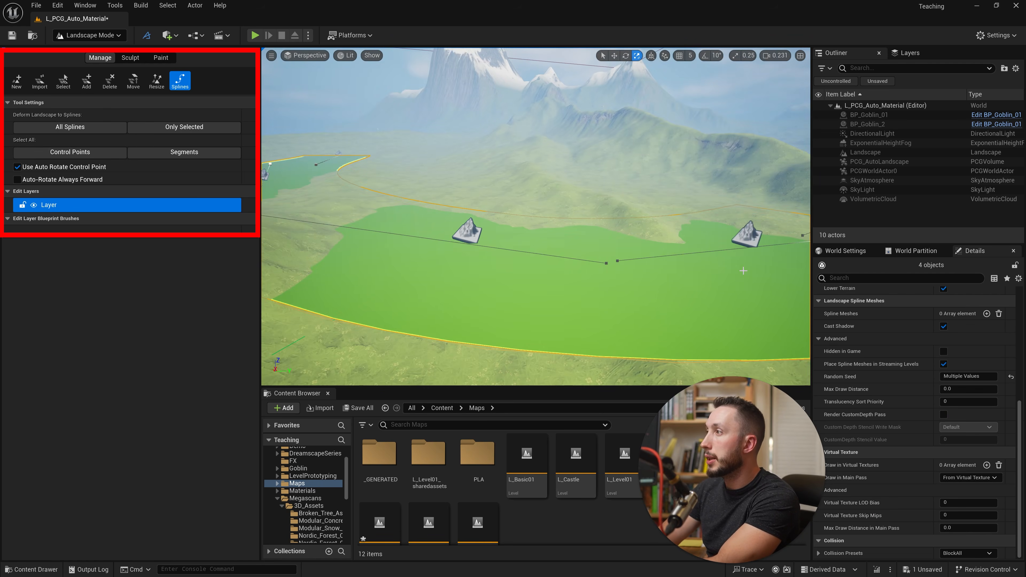
pyautogui.moveTo(743, 270); pyautogui.dragTo(701, 246, button='right')
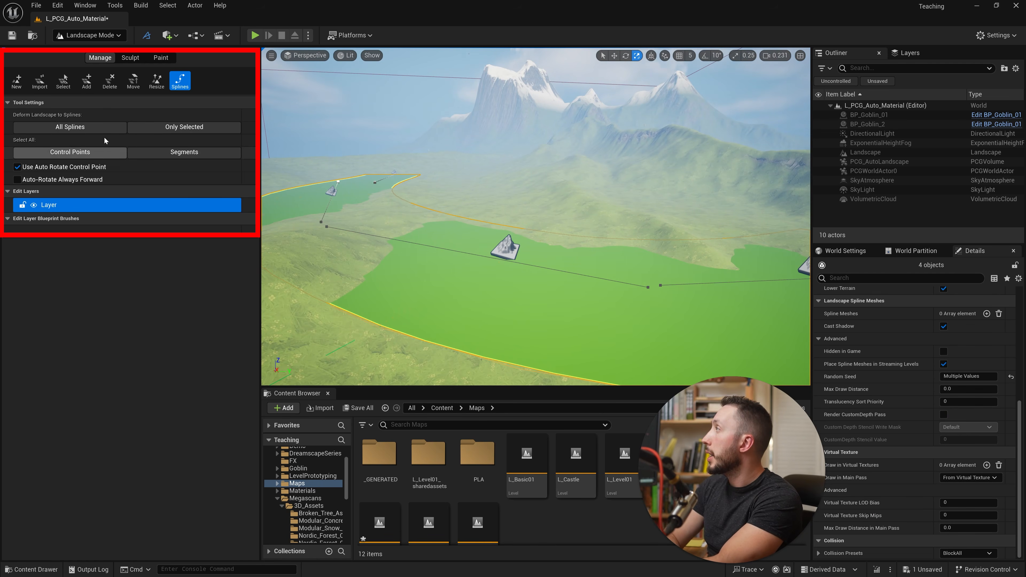
pyautogui.click(181, 128)
pyautogui.moveTo(457, 215); pyautogui.dragTo(537, 210, button='right')
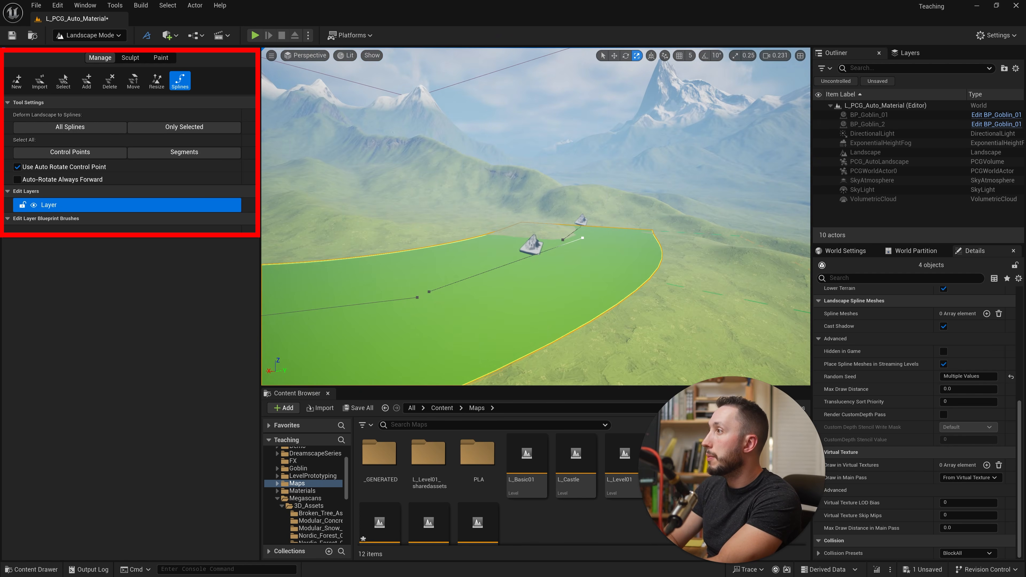
pyautogui.moveTo(596, 281); pyautogui.dragTo(493, 279, button='right')
pyautogui.keyDown('alt'); pyautogui.moveTo(375, 224); pyautogui.dragTo(481, 226); pyautogui.keyUp('alt')
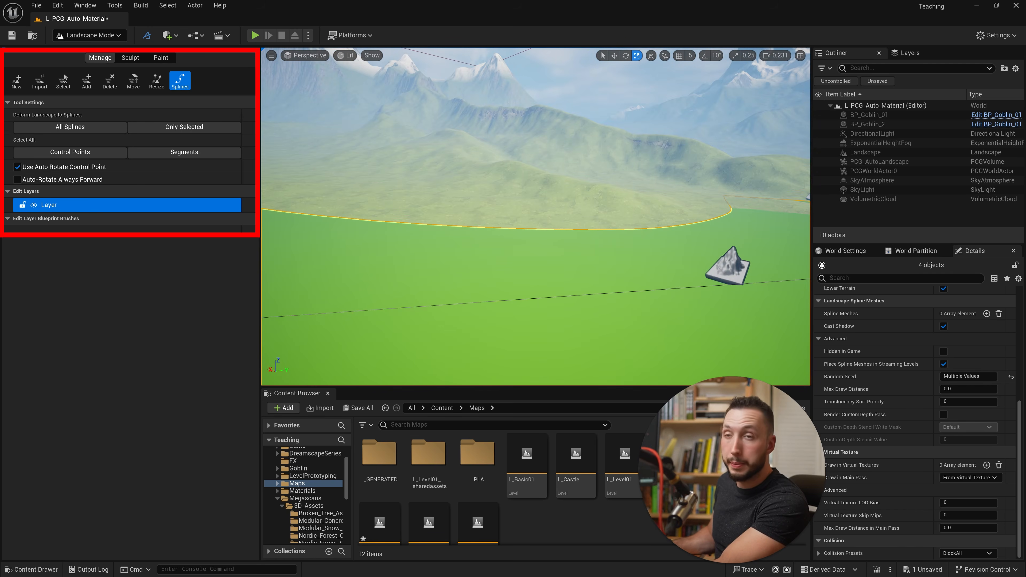
# - Raise the middle control point higher, reselect all spline segments and deform the landscape to the selection again
pyautogui.moveTo(562, 275)
pyautogui.mouseDown(button='right')
pyautogui.moveTo(515, 273)
pyautogui.moveTo(552, 270)
pyautogui.moveTo(543, 267)
pyautogui.mouseUp(button='right')
pyautogui.click(561, 275)
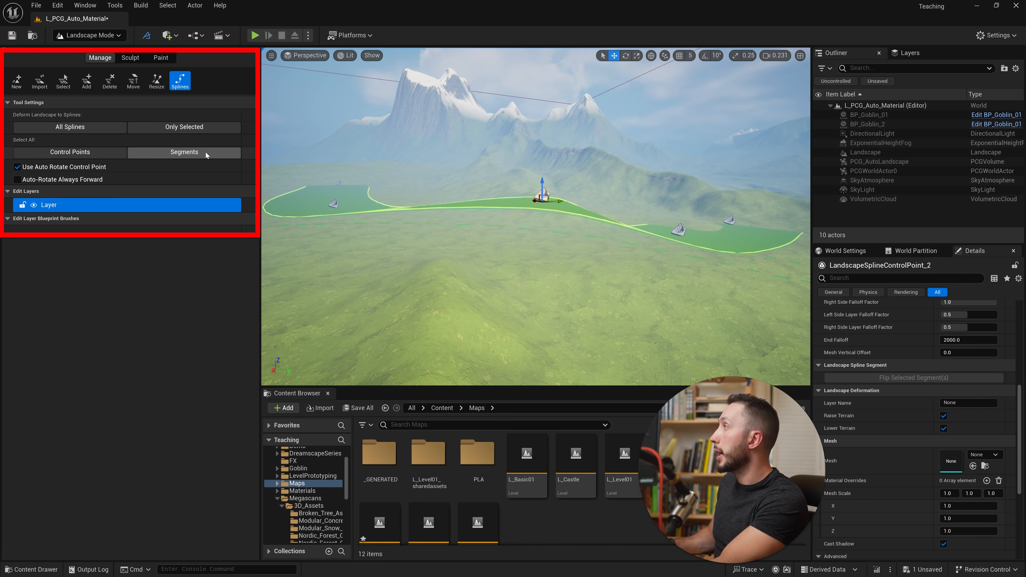
pyautogui.click(197, 155)
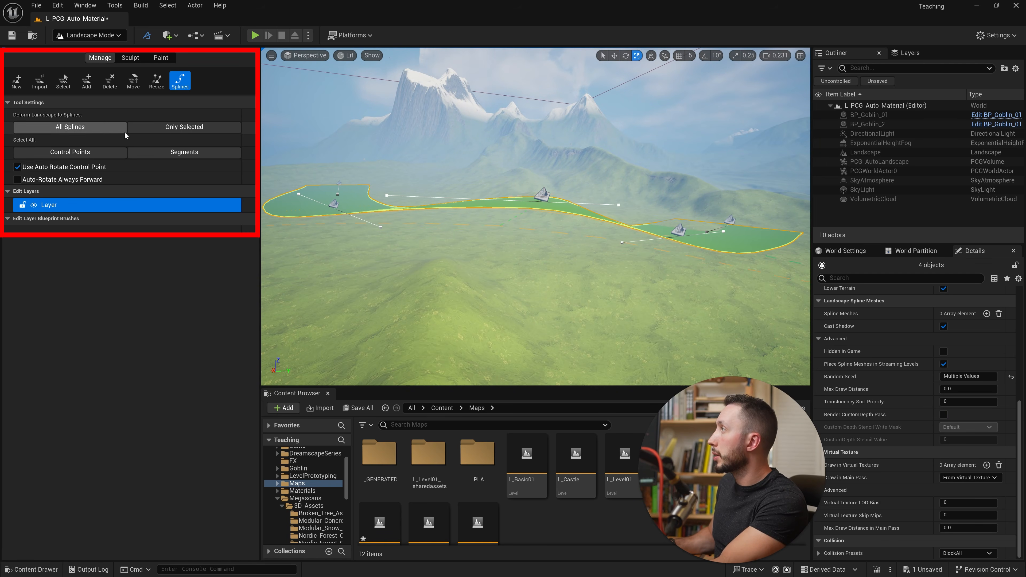
pyautogui.click(172, 130)
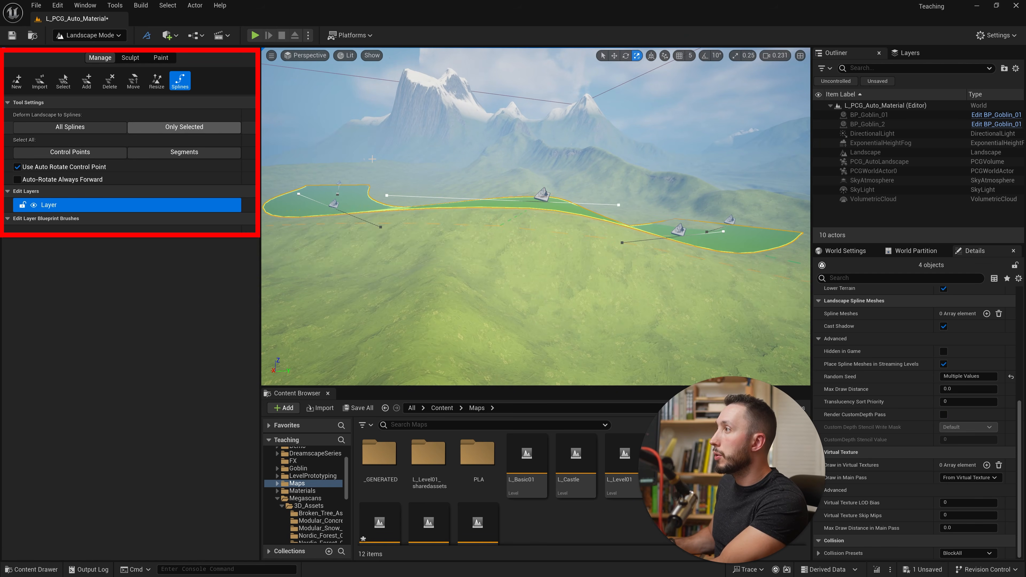
pyautogui.press('w')
pyautogui.moveTo(465, 235)
pyautogui.mouseDown(button='right')
pyautogui.moveTo(484, 241)
pyautogui.moveTo(429, 247)
pyautogui.moveTo(544, 238)
pyautogui.moveTo(575, 249)
pyautogui.moveTo(418, 225)
pyautogui.mouseUp(button='right')
pyautogui.press('d')
pyautogui.press('a')
pyautogui.press('d')
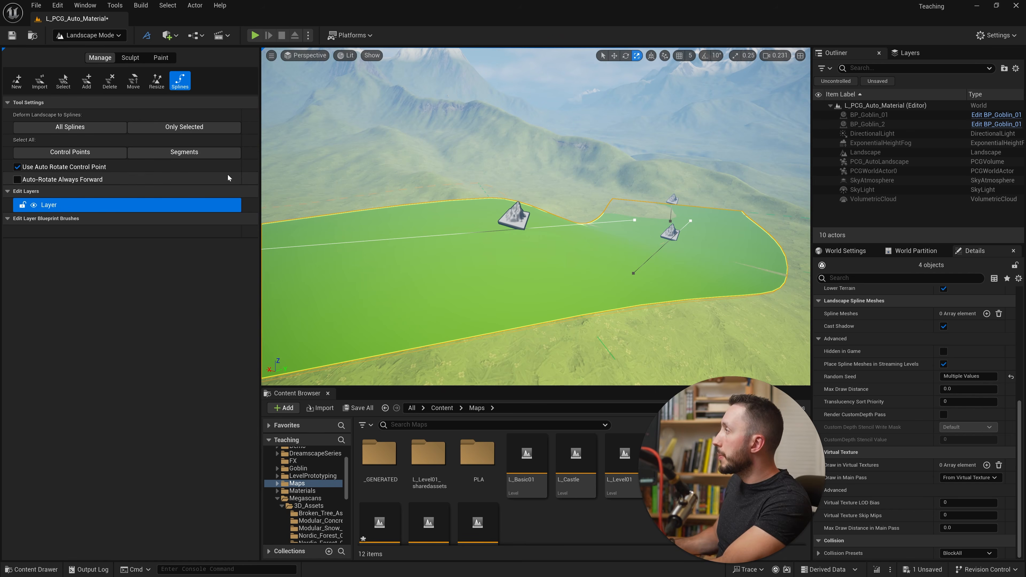
# - Search the plugins for "modeling" to check whether Modeling Tools Editor Mode is enabled
pyautogui.click(90, 36)
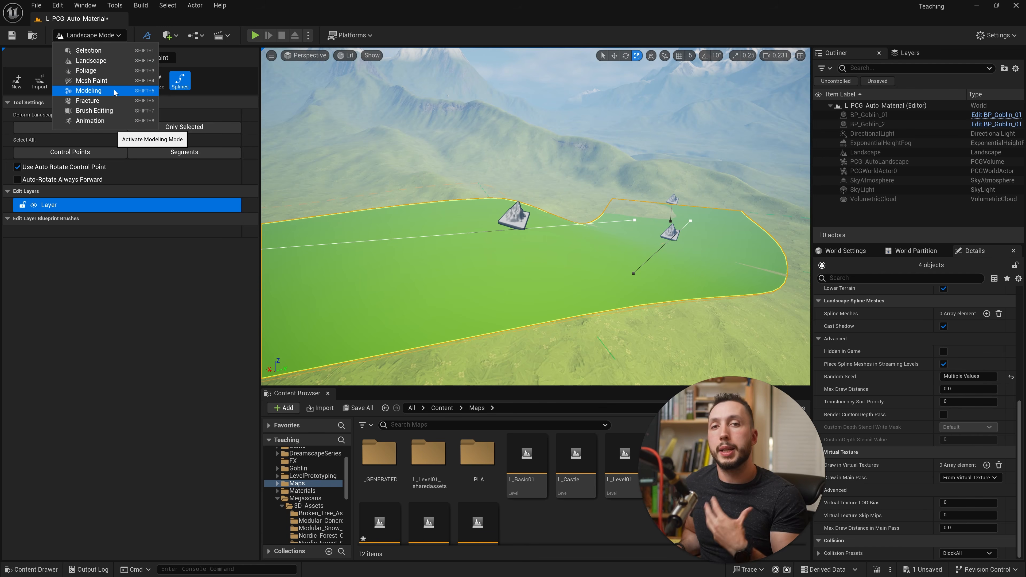
pyautogui.click(58, 5)
pyautogui.click(78, 163)
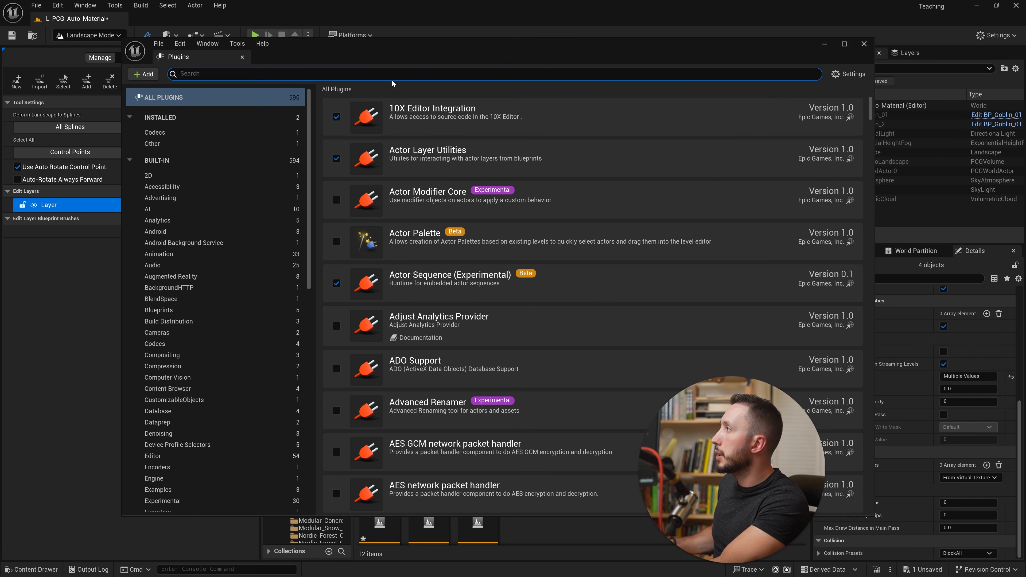
pyautogui.write('modeling')
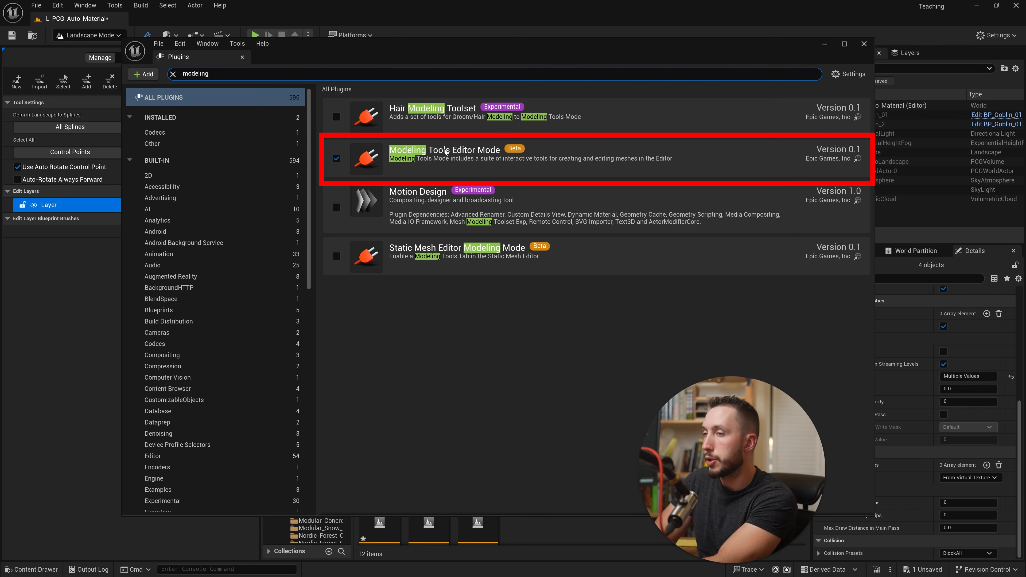
pyautogui.click(864, 43)
# - Switch to Modeling mode and place a new box on the grassy slope
pyautogui.click(108, 38)
pyautogui.click(106, 90)
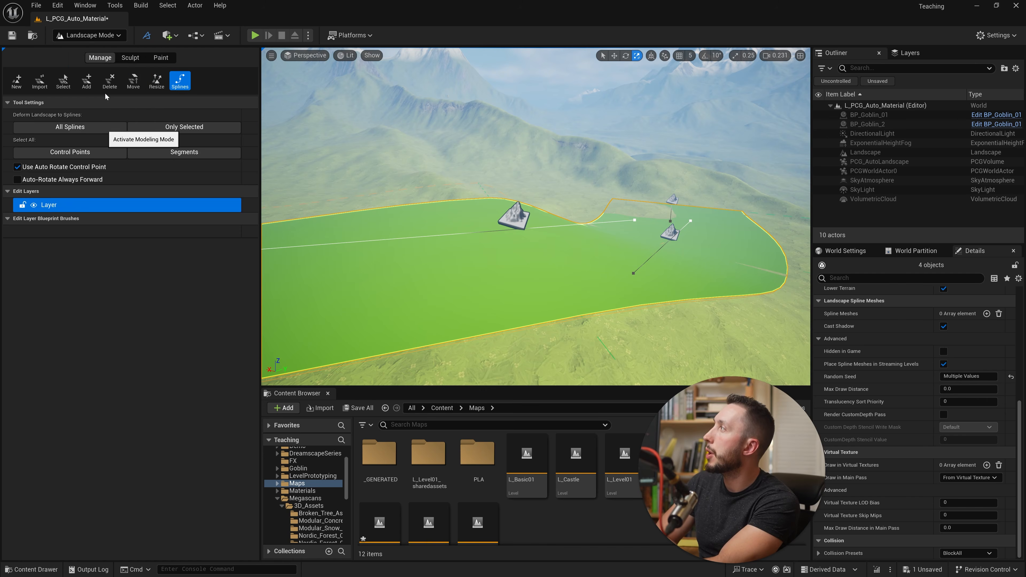
pyautogui.moveTo(591, 258); pyautogui.dragTo(569, 278, button='right')
pyautogui.moveTo(524, 207)
pyautogui.mouseDown(button='right')
pyautogui.moveTo(507, 220)
pyautogui.moveTo(529, 199)
pyautogui.mouseUp(button='right')
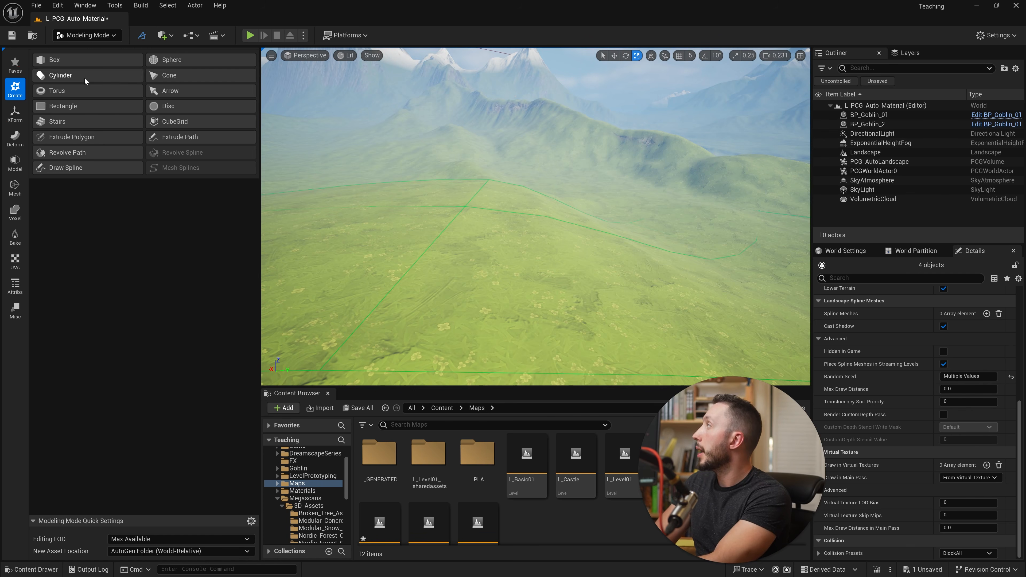
pyautogui.click(75, 59)
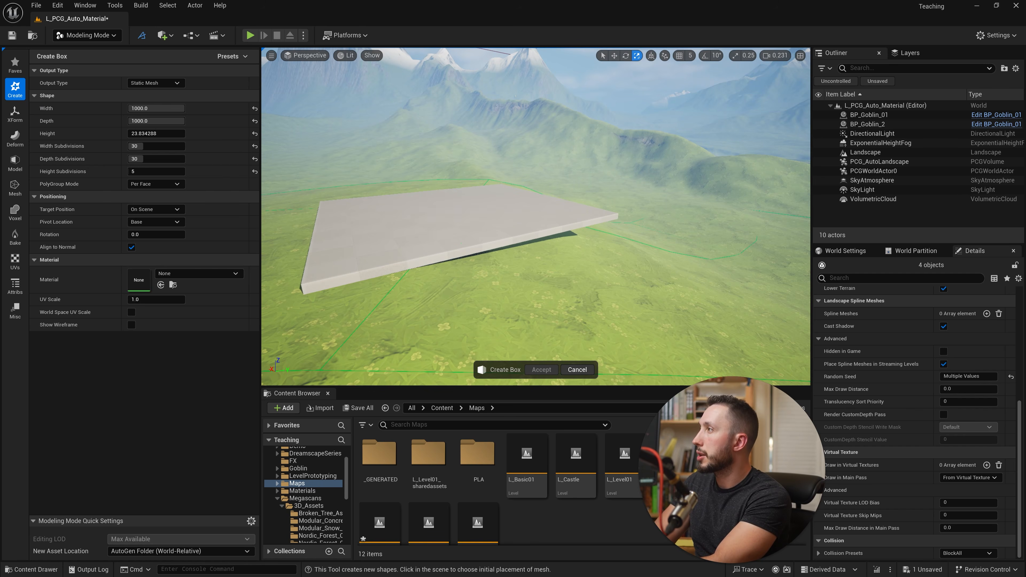
pyautogui.click(454, 213)
pyautogui.moveTo(637, 252); pyautogui.dragTo(548, 297, button='right')
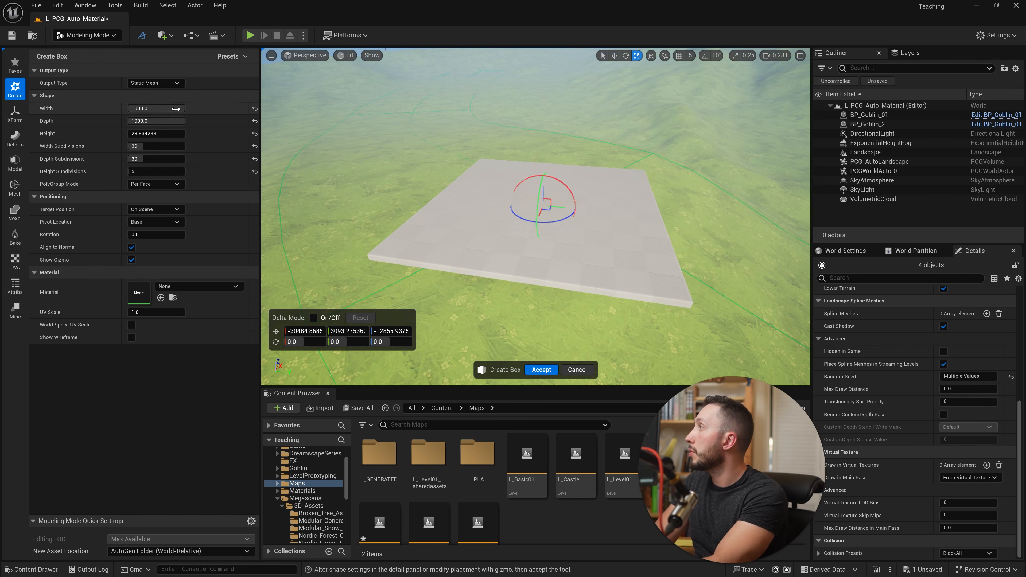
# - Reset the box's width, depth, height and all three subdivision settings to their defaults
pyautogui.click(255, 121)
pyautogui.click(255, 109)
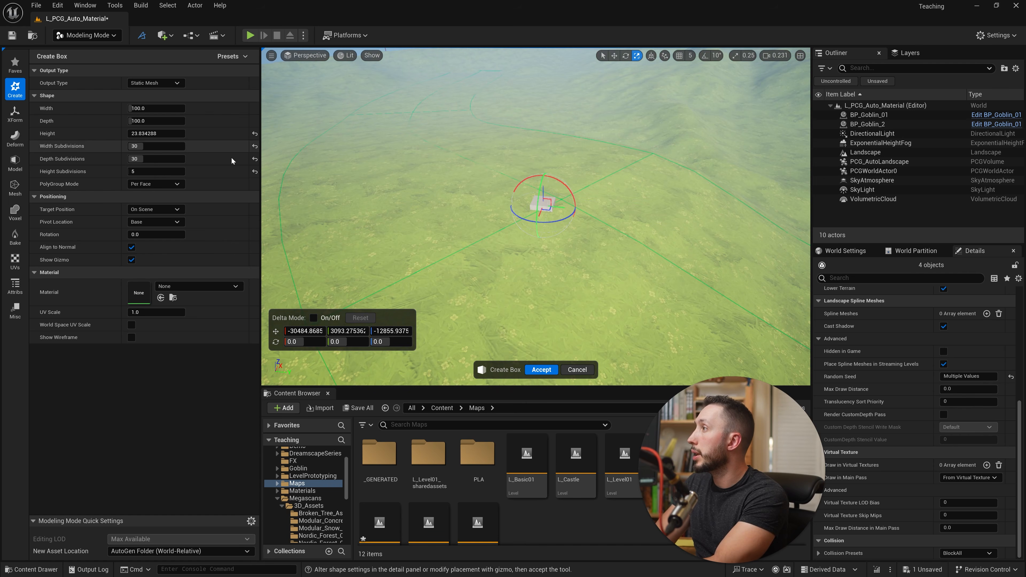
pyautogui.click(254, 134)
pyautogui.click(255, 146)
pyautogui.click(254, 158)
pyautogui.click(255, 172)
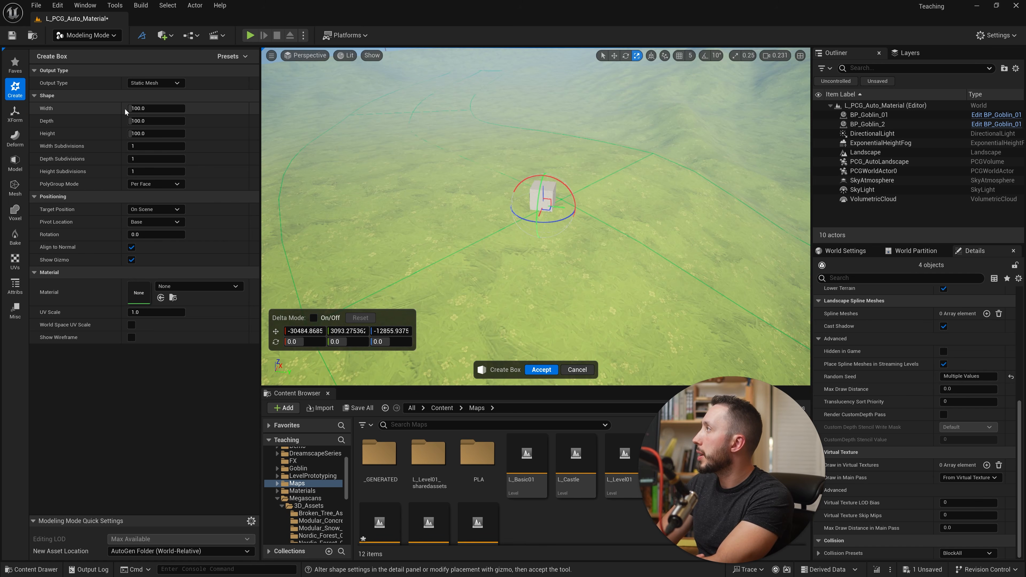
# - Set the box's width and depth to 1000 and its height to about 36
pyautogui.moveTo(134, 108); pyautogui.dragTo(218, 109)
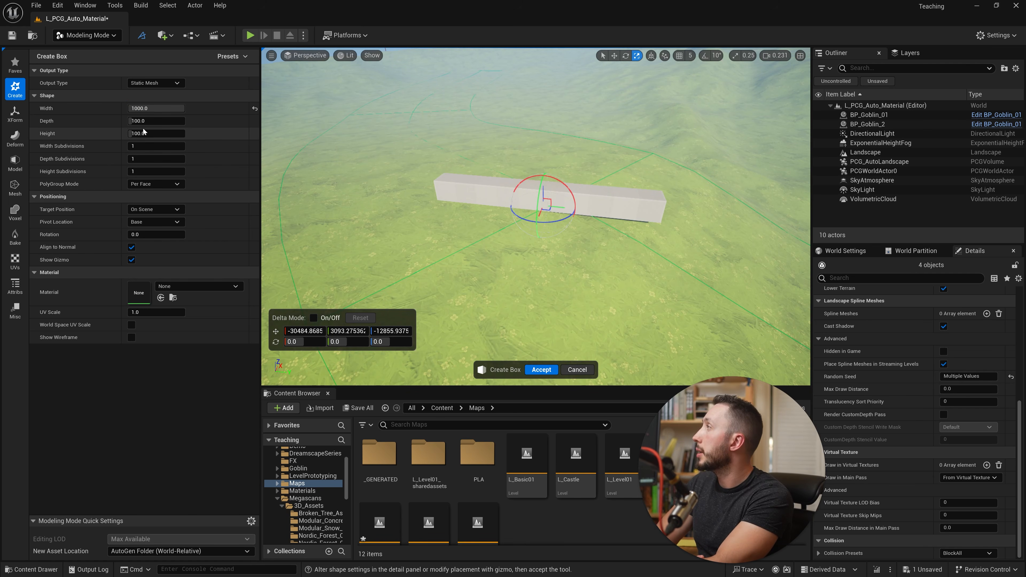
pyautogui.moveTo(142, 121); pyautogui.dragTo(194, 121)
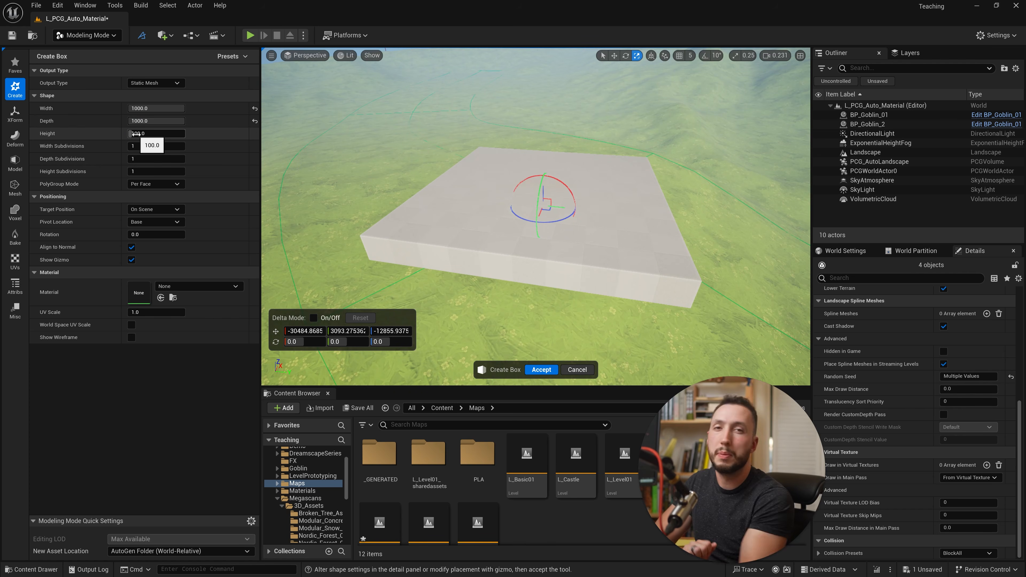
pyautogui.moveTo(135, 134); pyautogui.dragTo(122, 134)
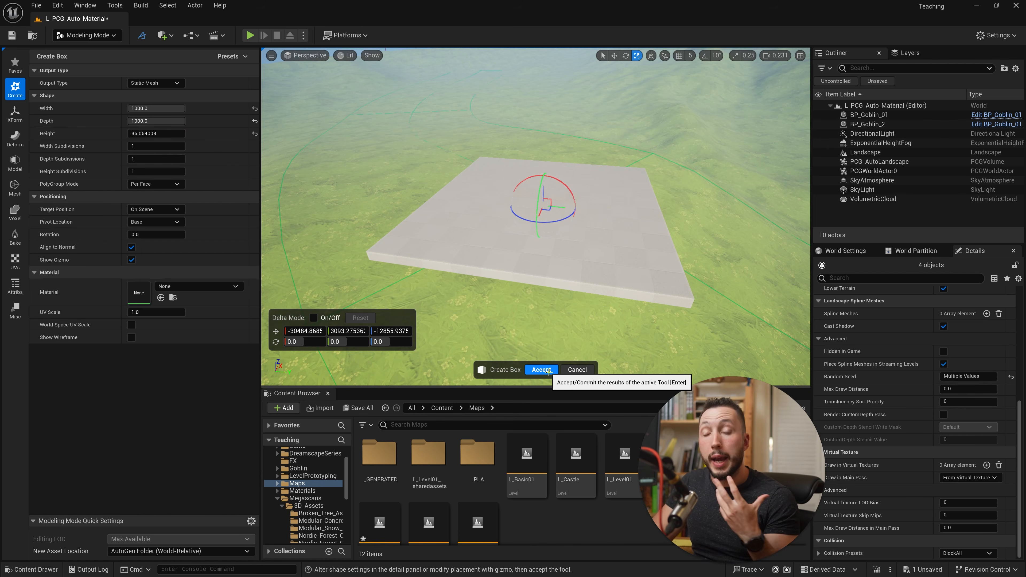
# - Set the box's width and depth subdivisions to 30 and its height subdivisions to 3
pyautogui.moveTo(549, 307); pyautogui.dragTo(665, 311, button='right')
pyautogui.press('a')
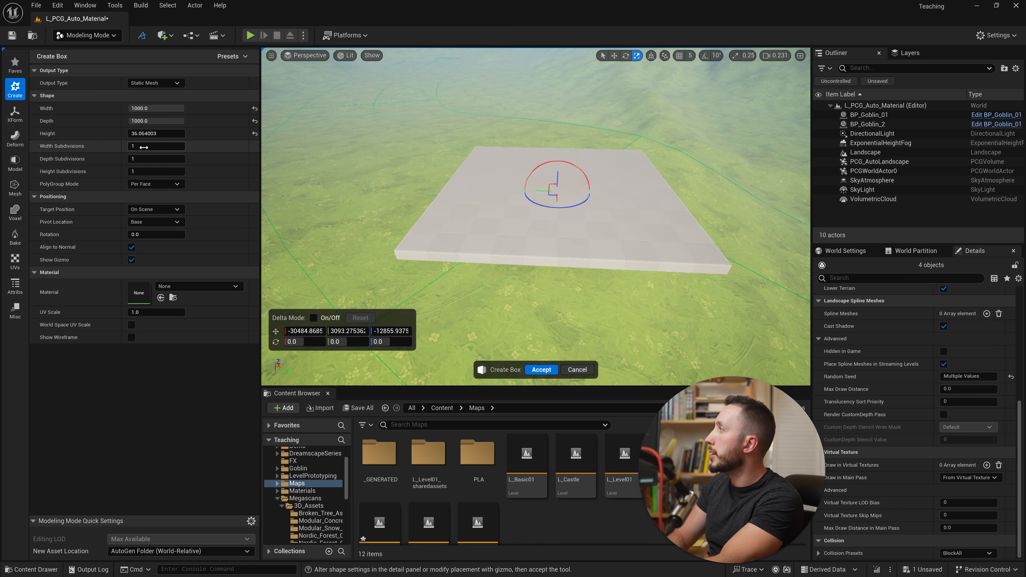
pyautogui.write('0')
pyautogui.click(173, 159)
pyautogui.write('30')
pyautogui.press('Return')
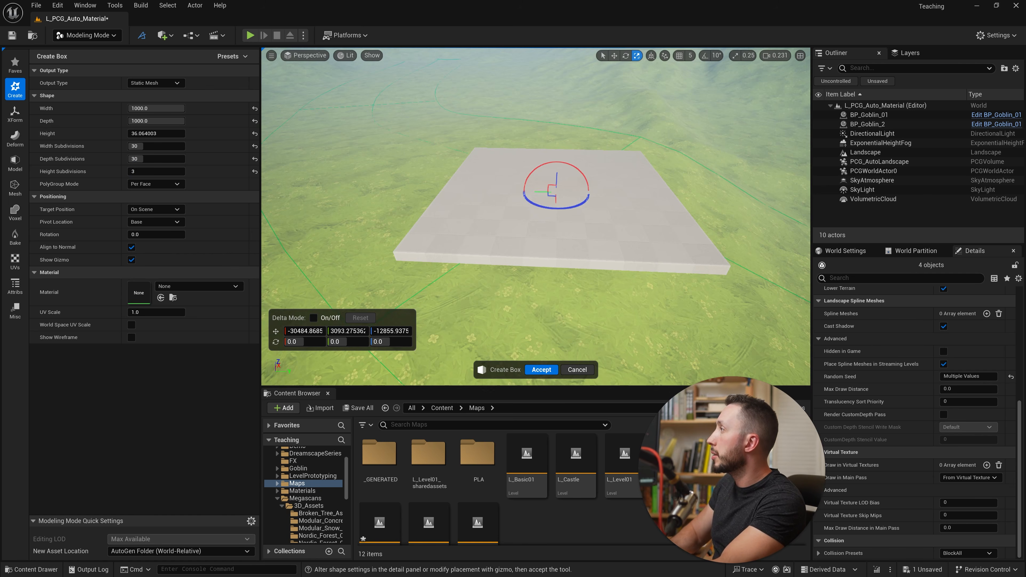
# - Open the Quixel Bridge asset library
pyautogui.moveTo(530, 202); pyautogui.dragTo(566, 202, button='right')
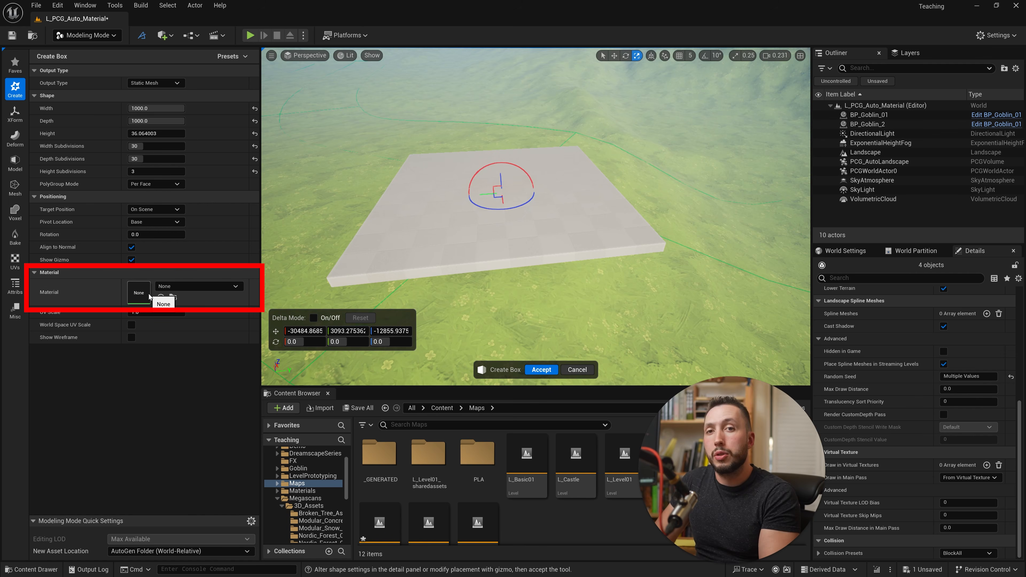
pyautogui.click(442, 408)
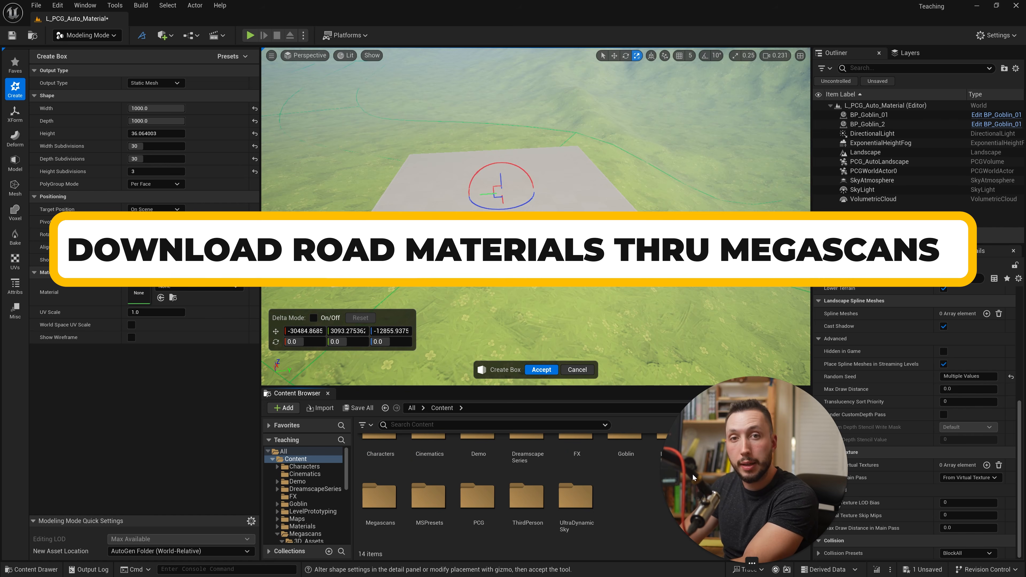
pyautogui.click(164, 37)
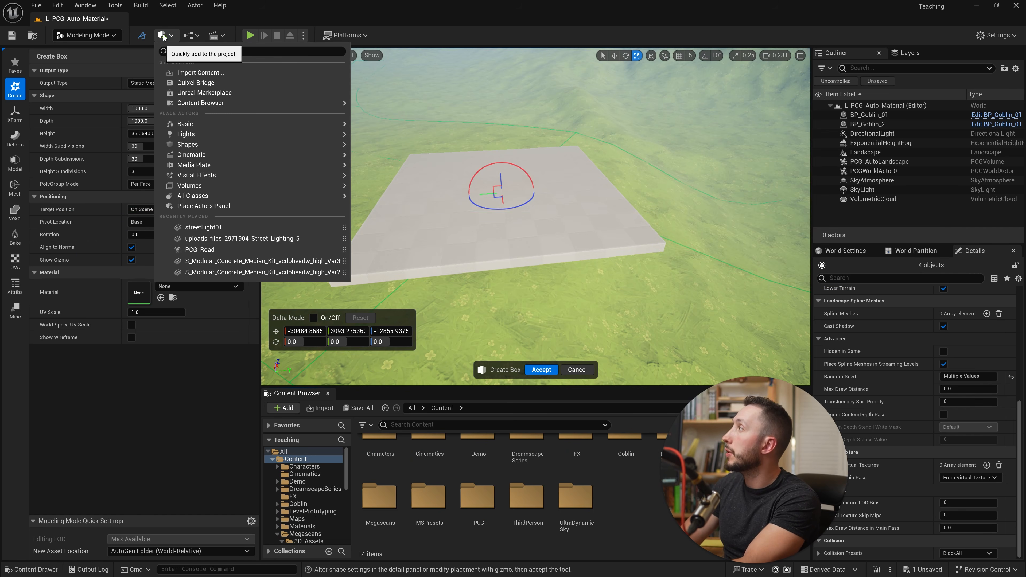
pyautogui.click(214, 84)
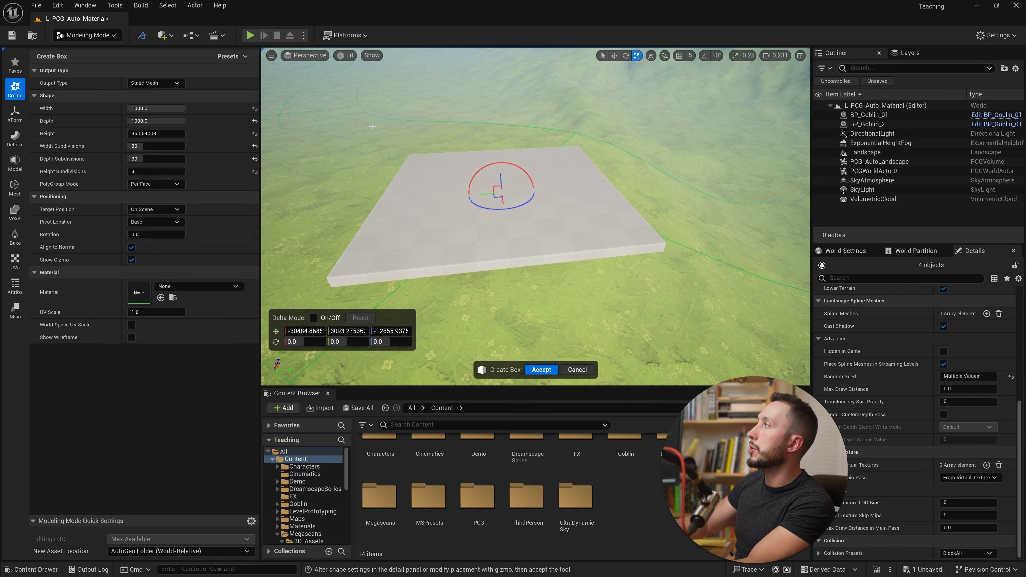
# - Search the Bridge assets for Road and American, and browse the matching road surfaces
pyautogui.click(505, 140)
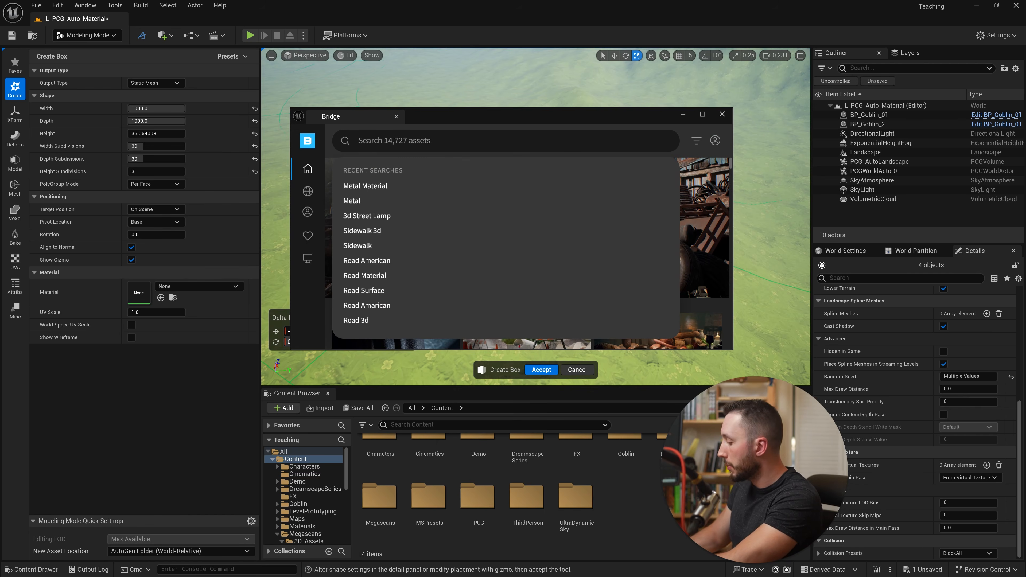
pyautogui.write('road')
pyautogui.press('Return')
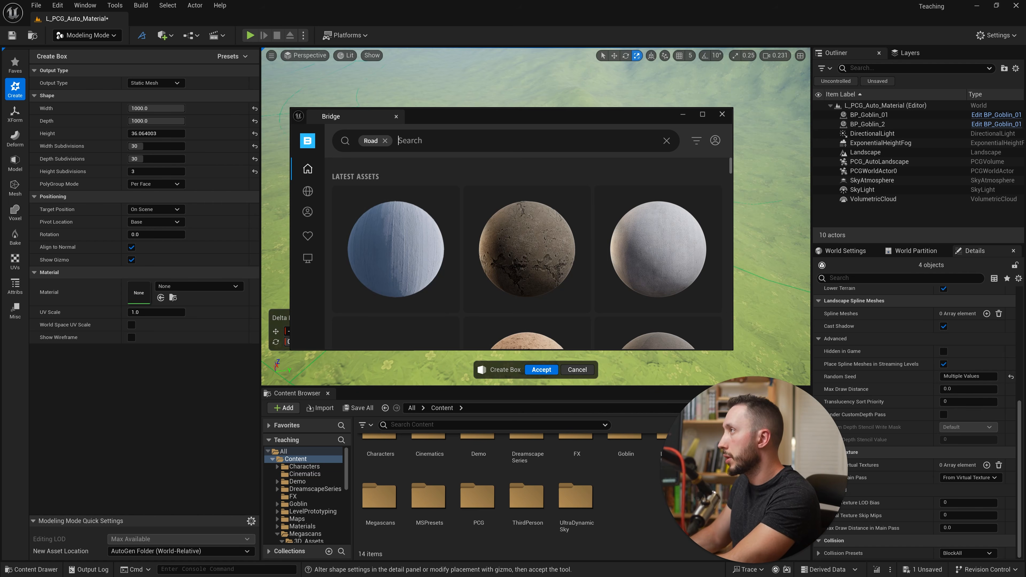
pyautogui.write('am')
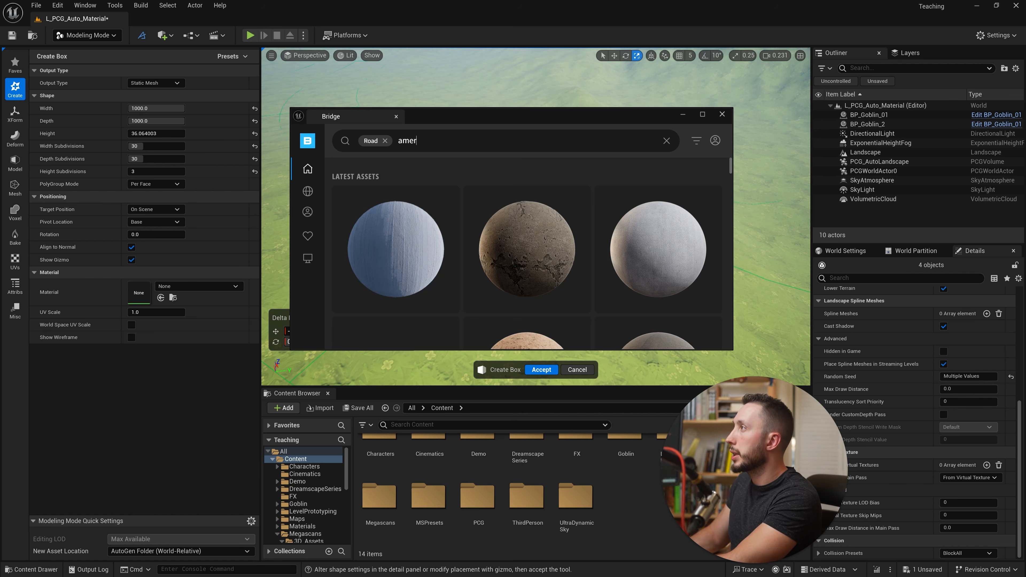
pyautogui.write('er')
pyautogui.press('Return')
pyautogui.scroll(-5, 526, 243)
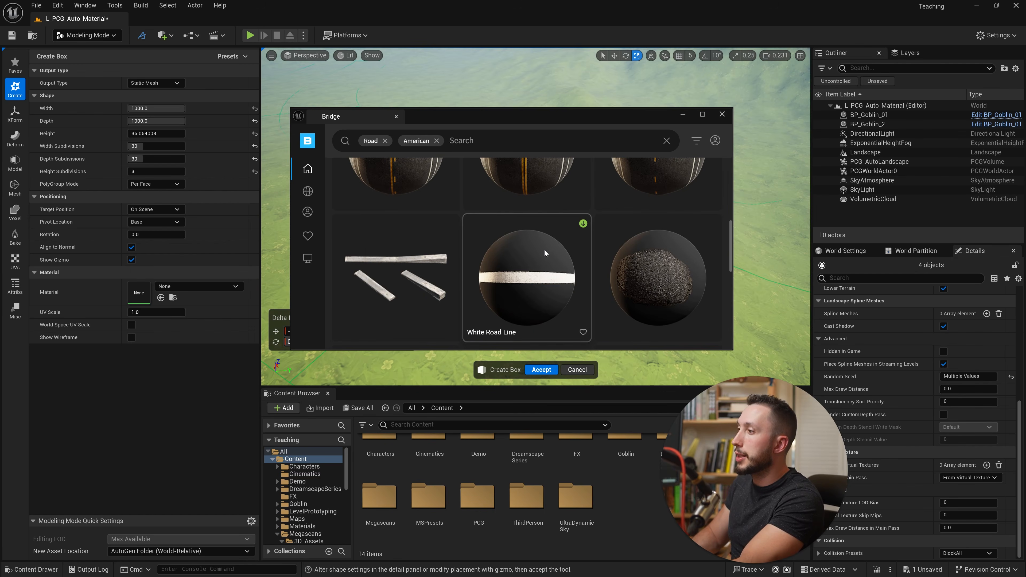
pyautogui.scroll(2, 523, 247)
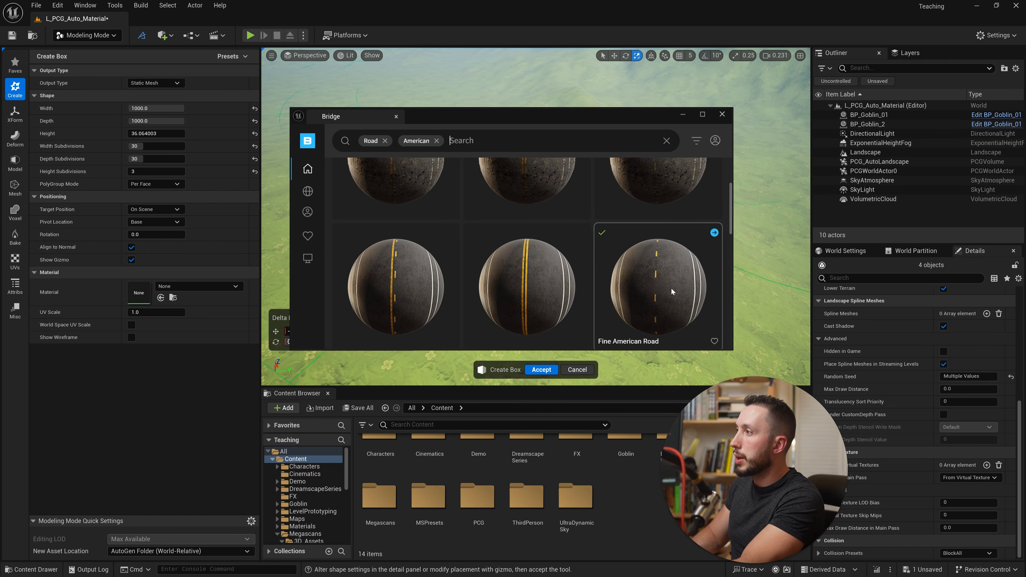
# - Add the Fine American Road surface to the project and close Bridge
pyautogui.click(680, 289)
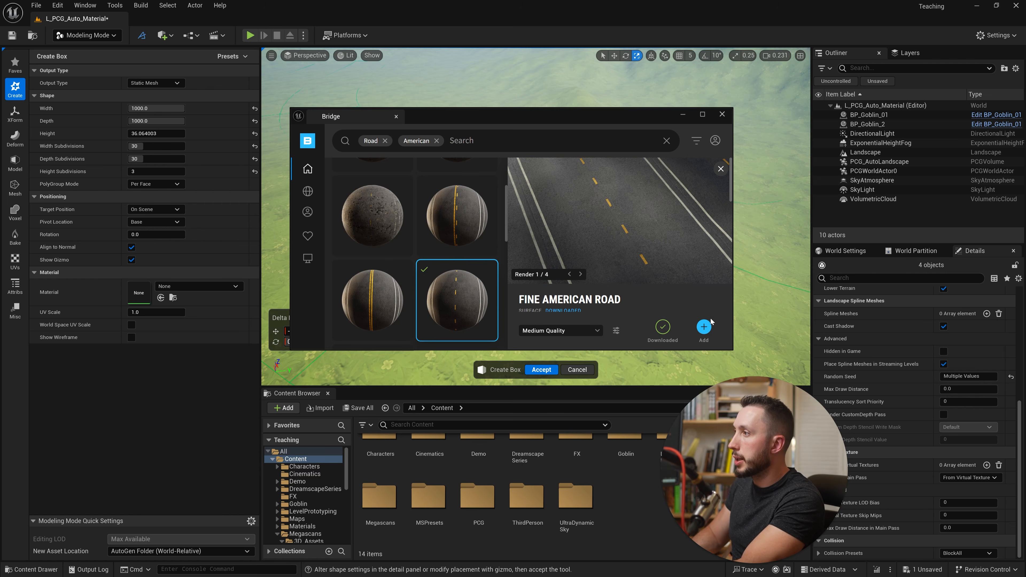
pyautogui.click(704, 327)
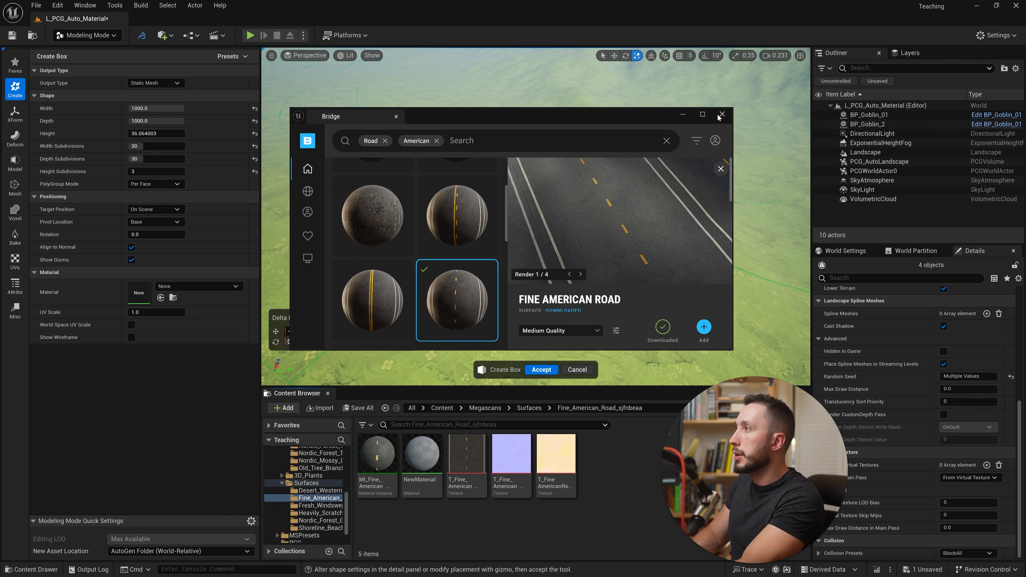
pyautogui.click(722, 115)
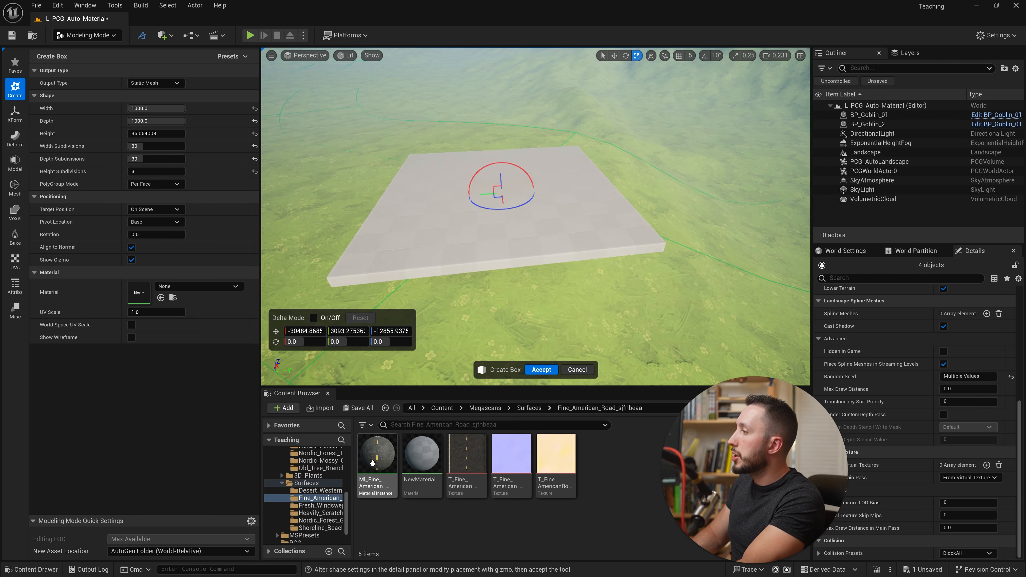
# - Assign the MI_Fine_American_Road material instance to the box and accept its creation
pyautogui.click(376, 458)
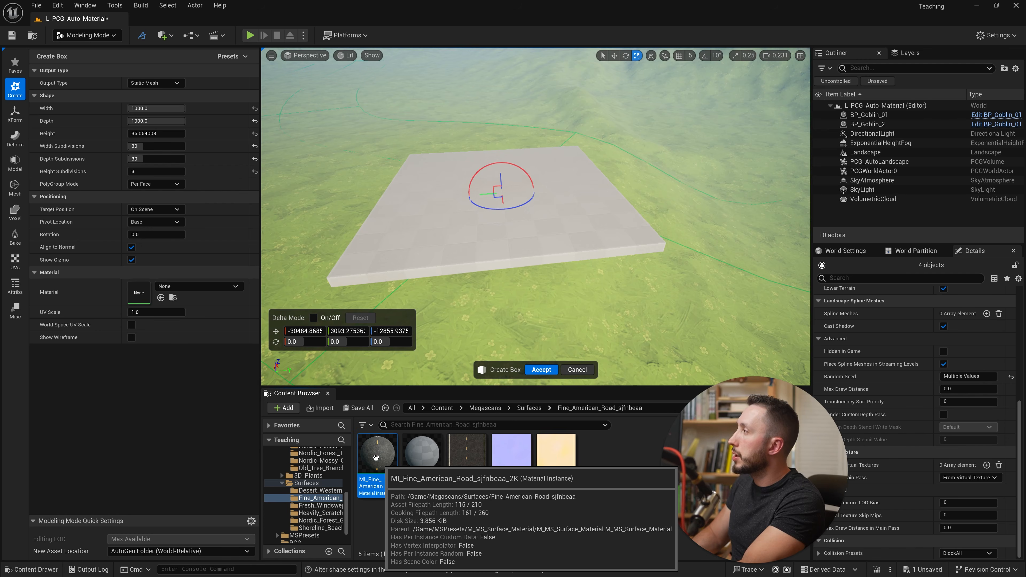
pyautogui.moveTo(376, 457); pyautogui.dragTo(139, 293)
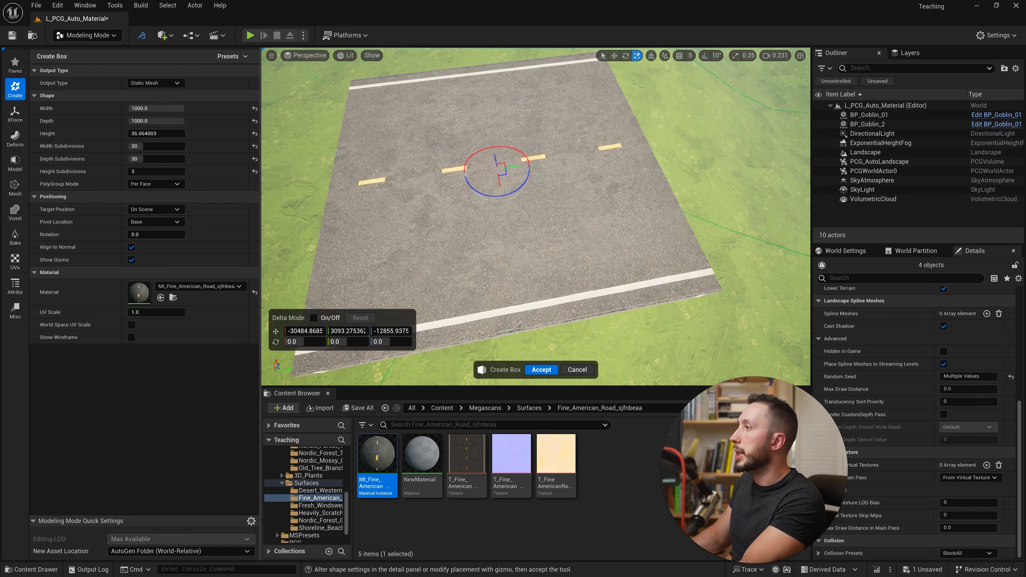
pyautogui.moveTo(536, 216); pyautogui.dragTo(541, 262, button='right')
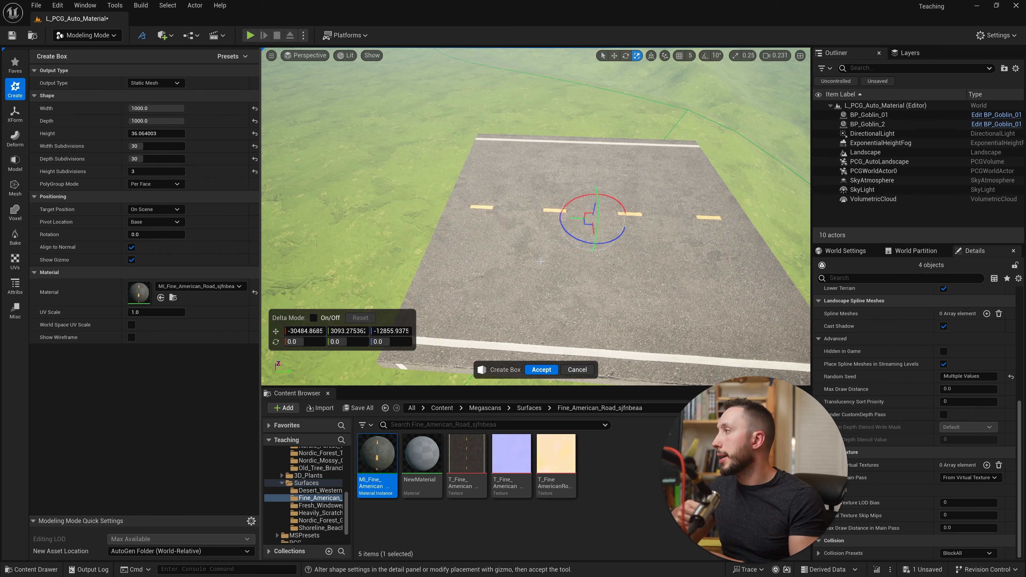
pyautogui.click(542, 369)
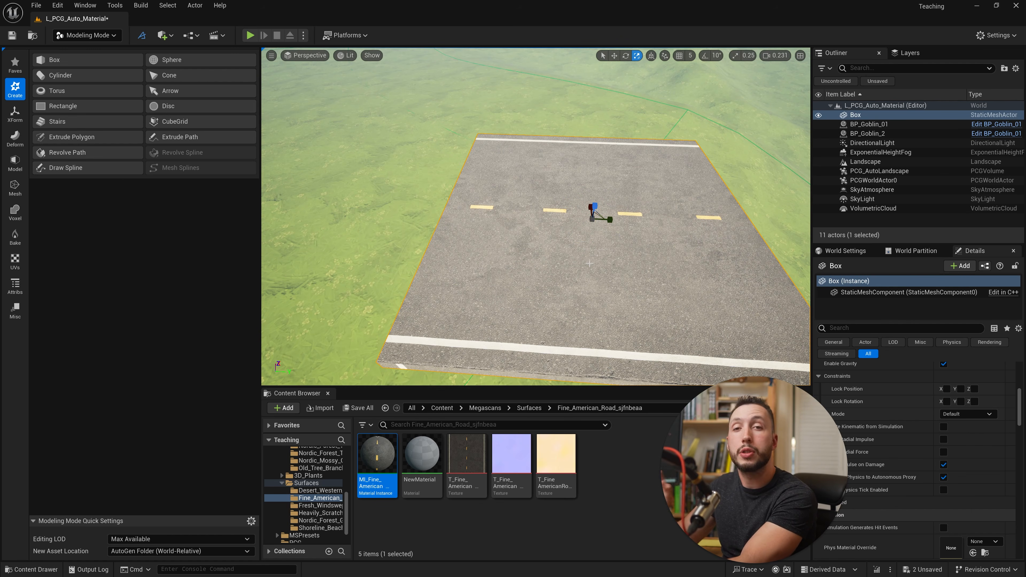
# - Switch to Selection mode and select the new box's static mesh in the subfolder of Content/Maps/_GENERATED
pyautogui.click(86, 35)
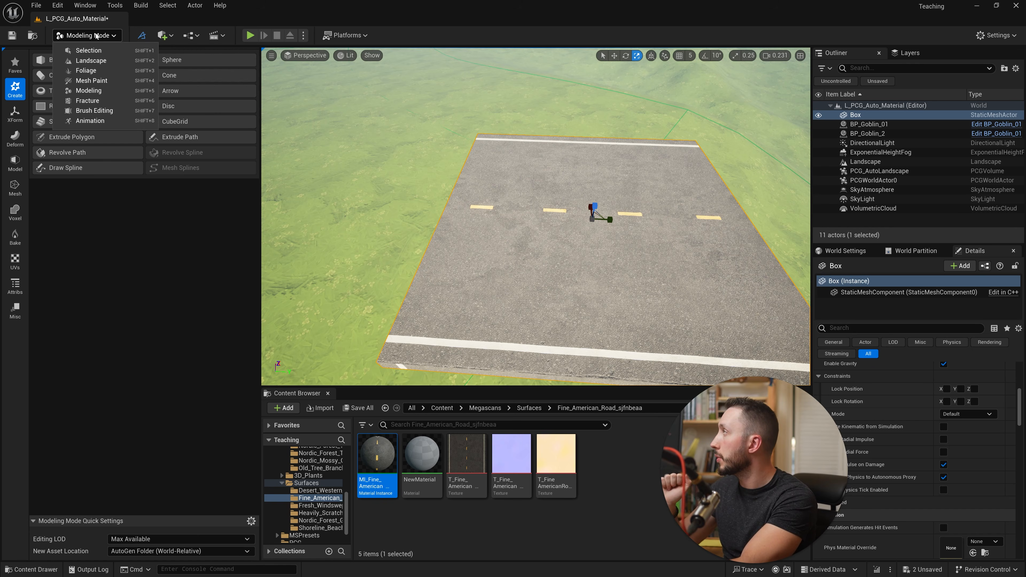
pyautogui.click(92, 51)
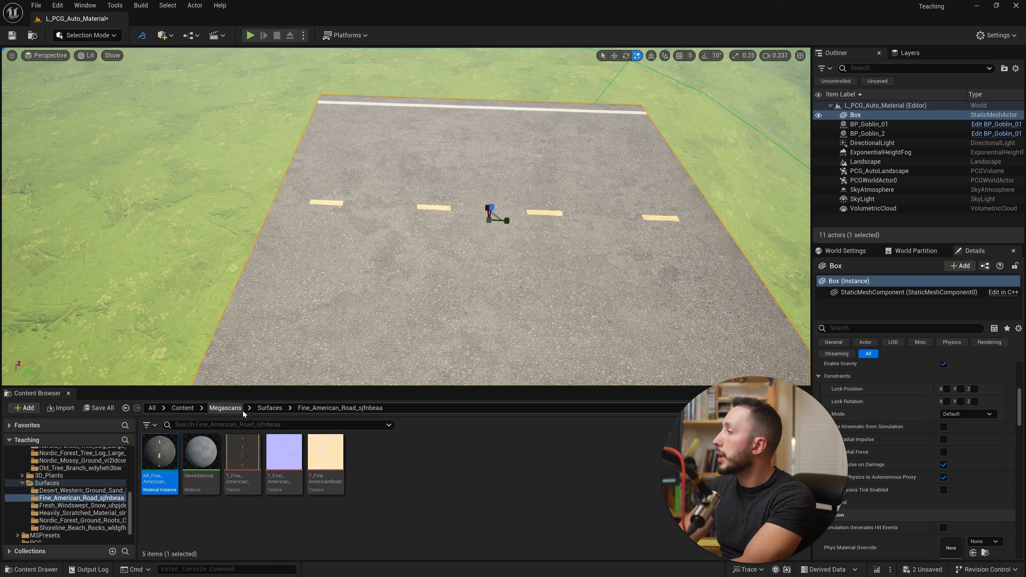
pyautogui.click(182, 407)
pyautogui.doubleClick(450, 451)
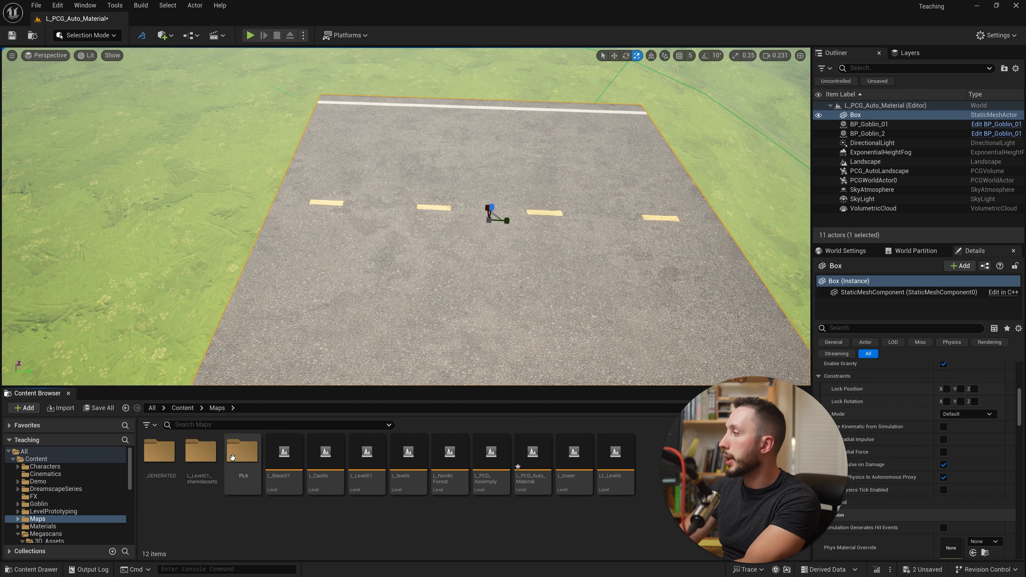
pyautogui.doubleClick(161, 455)
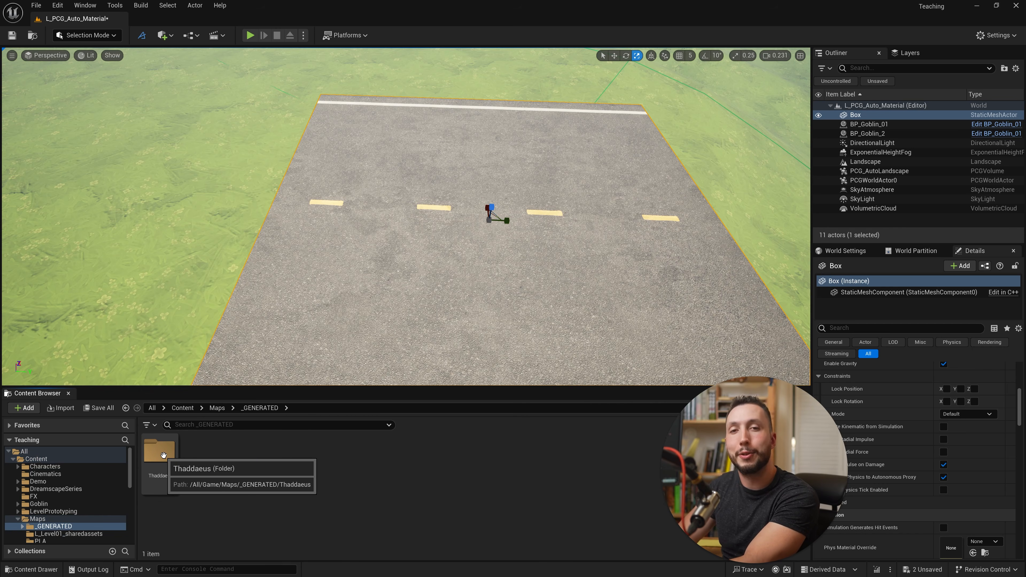
pyautogui.doubleClick(161, 452)
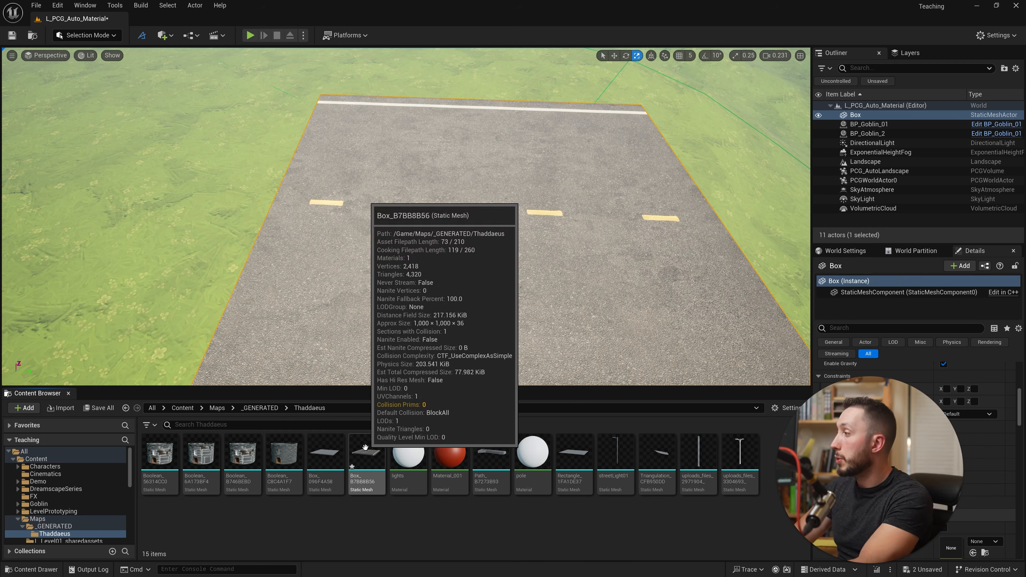
pyautogui.click(372, 452)
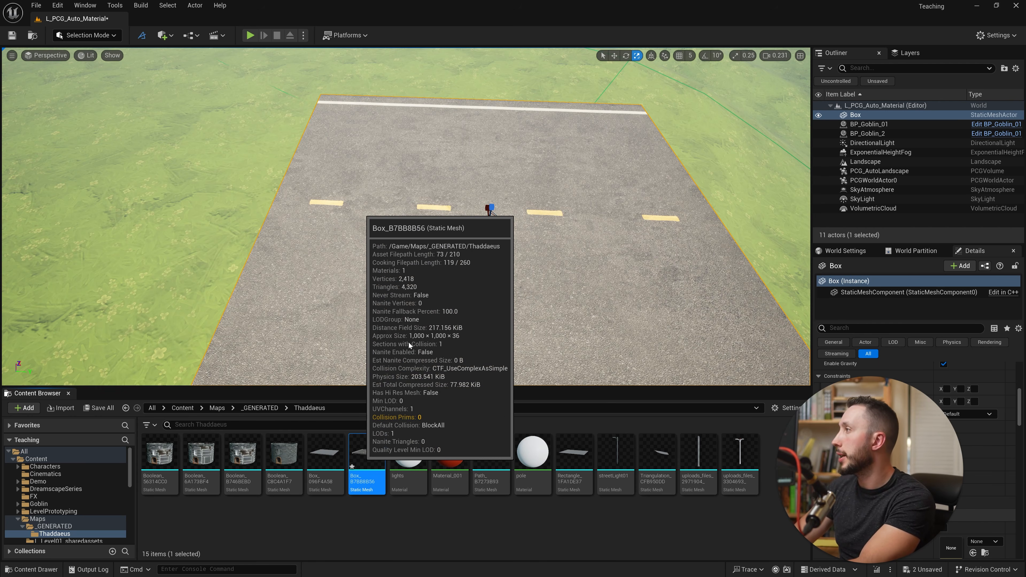
# - Inspect the box's static mesh in its asset editor and return to the level
pyautogui.hotkey('alt', 'Tab')
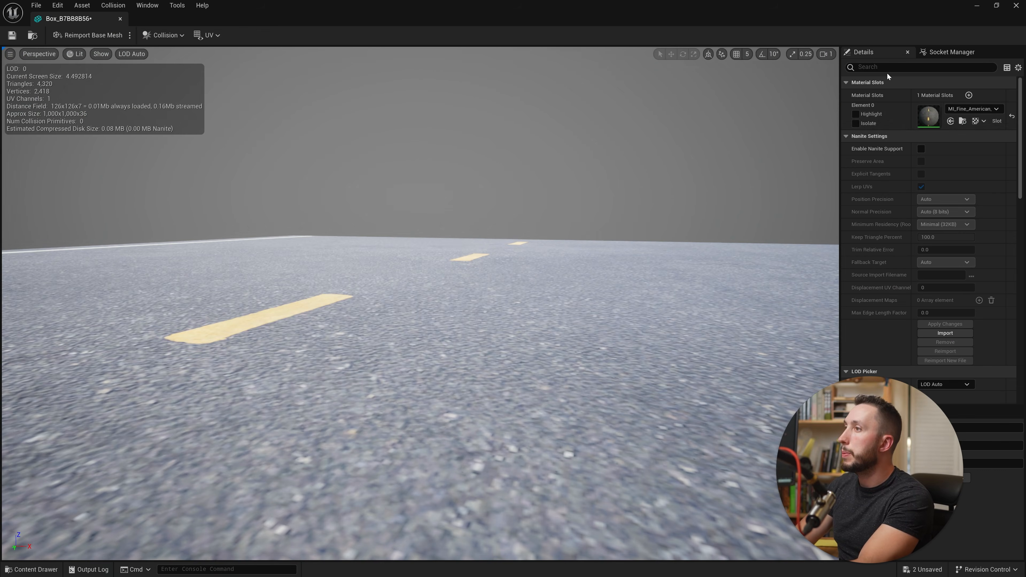
pyautogui.scroll(-5, 607, 284)
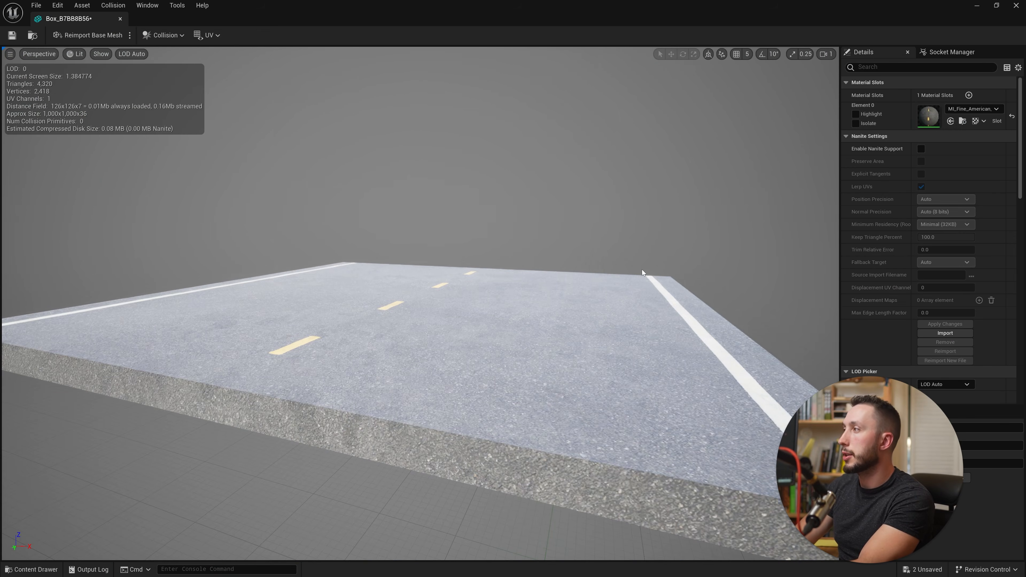
pyautogui.hotkey('alt', 'Tab')
# - Delete the road-textured box from the level, keeping its static mesh asset
pyautogui.moveTo(406, 216); pyautogui.dragTo(403, 195, button='right')
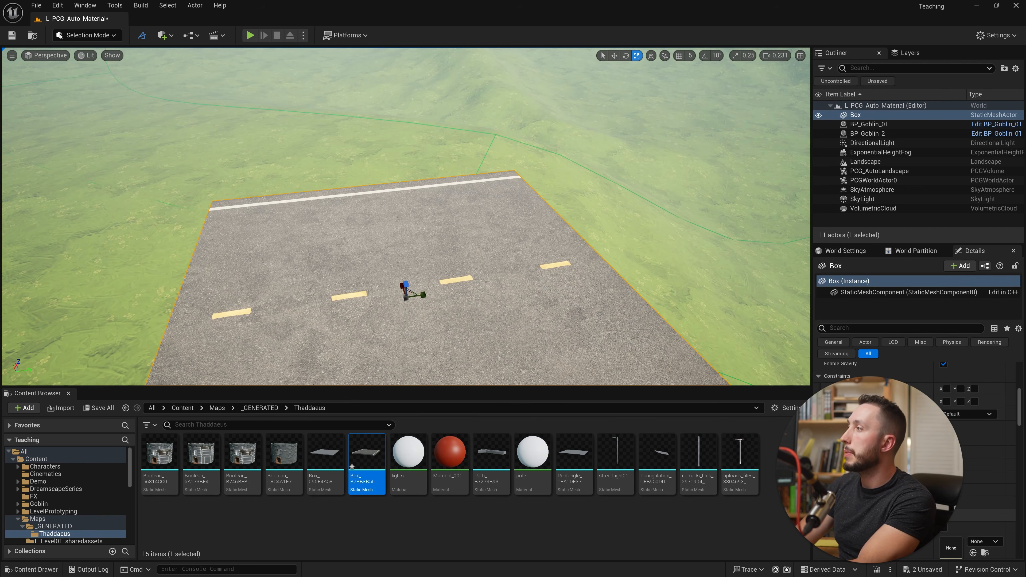
pyautogui.moveTo(712, 204); pyautogui.dragTo(678, 159, button='right')
pyautogui.click(99, 37)
pyautogui.moveTo(404, 202); pyautogui.dragTo(503, 239, button='right')
pyautogui.press('s')
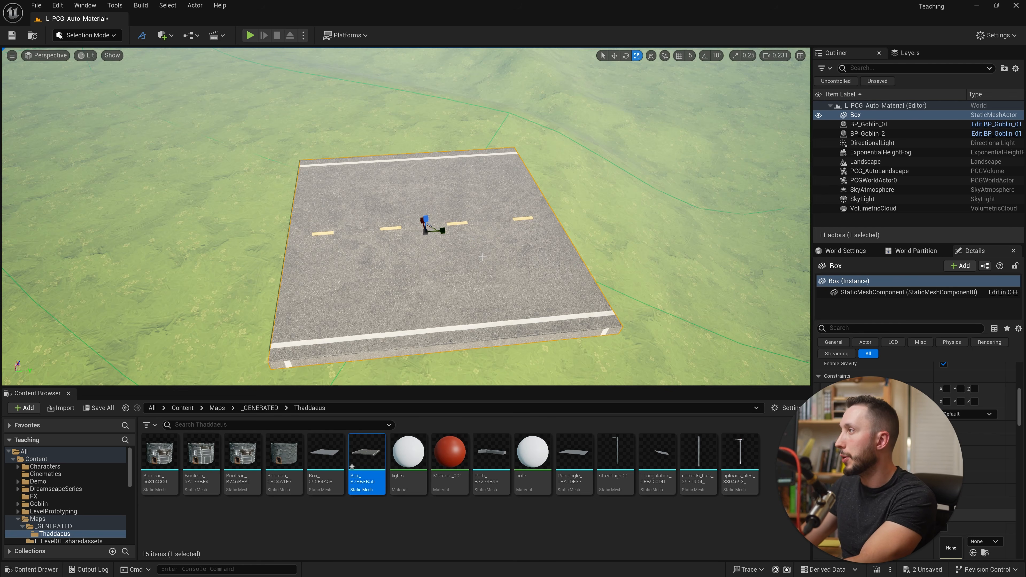
pyautogui.moveTo(544, 257); pyautogui.dragTo(513, 279, button='right')
pyautogui.press('Delete')
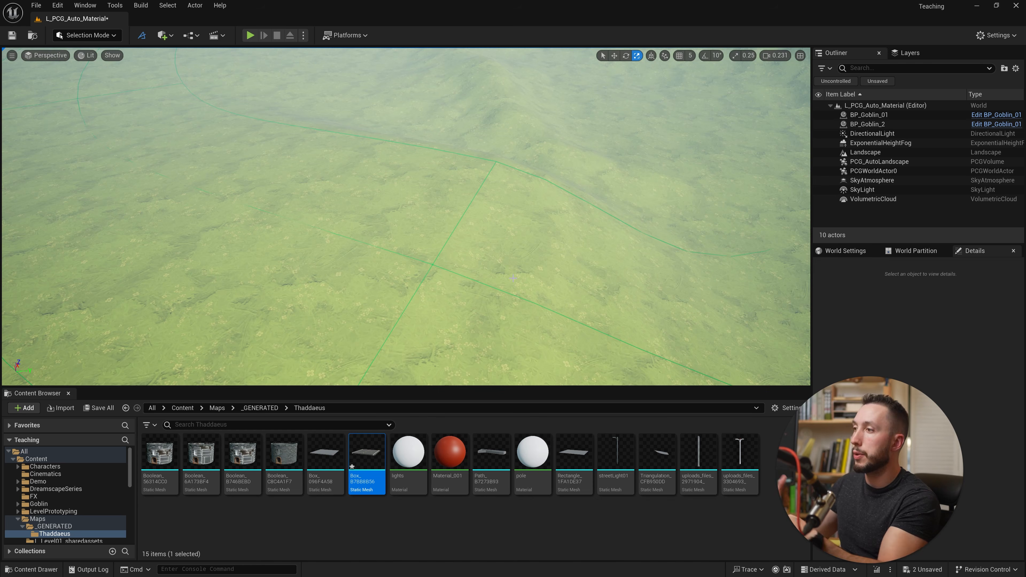
# - Switch to Landscape mode and select all landscape spline segments
pyautogui.click(97, 35)
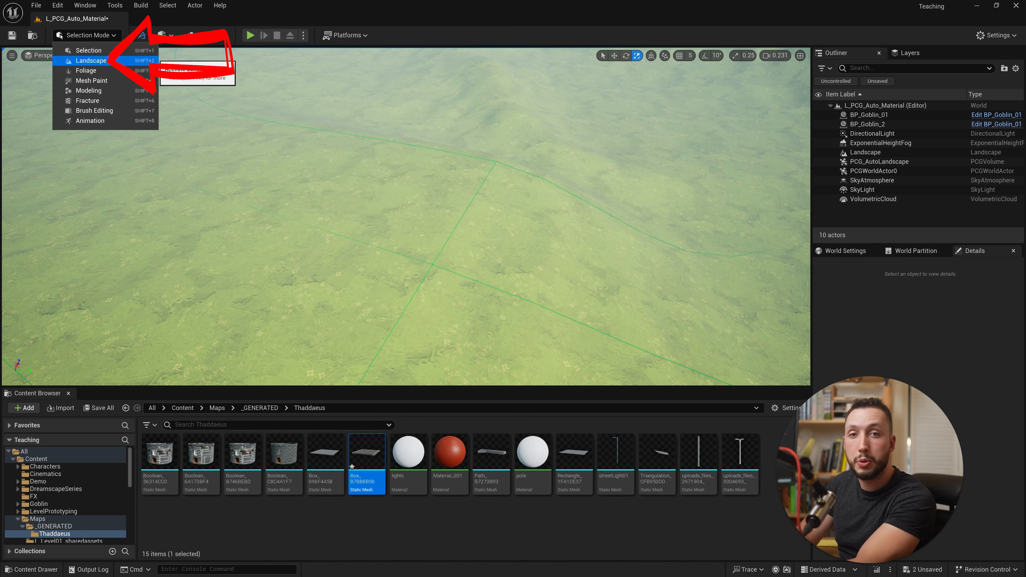
pyautogui.click(109, 60)
pyautogui.moveTo(484, 226); pyautogui.dragTo(473, 182, button='right')
pyautogui.press('s')
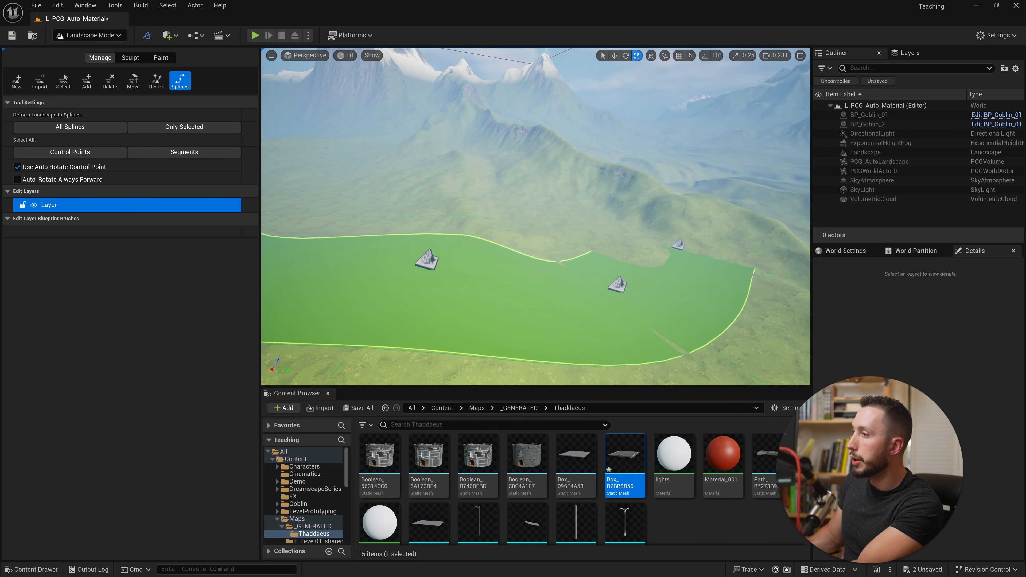
pyautogui.click(191, 155)
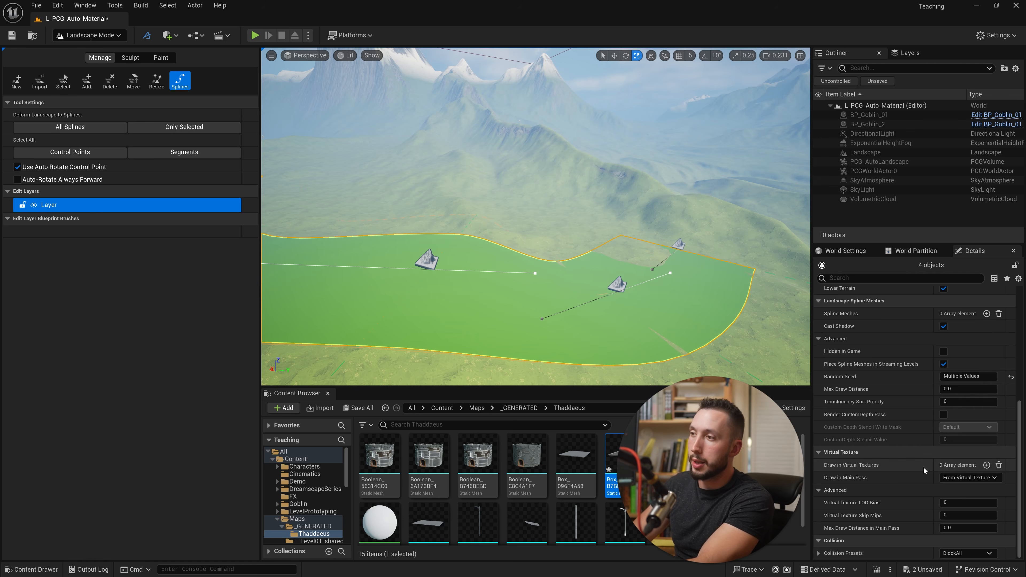
# - Add one spline mesh element to the selected segments and assign the generated road box static mesh to it
pyautogui.scroll(5, 892, 458)
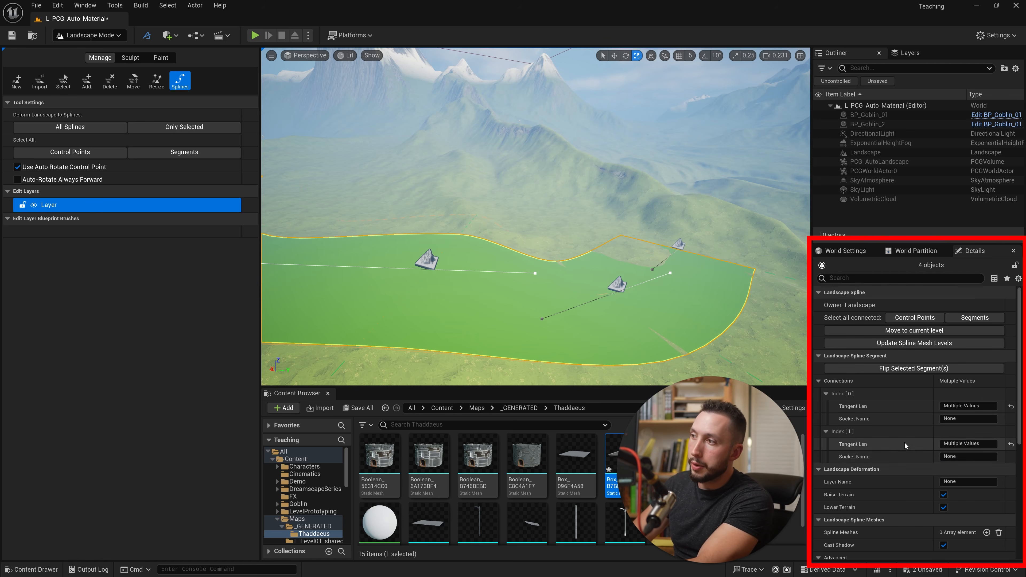
pyautogui.scroll(-3, 905, 441)
pyautogui.scroll(-3, 893, 453)
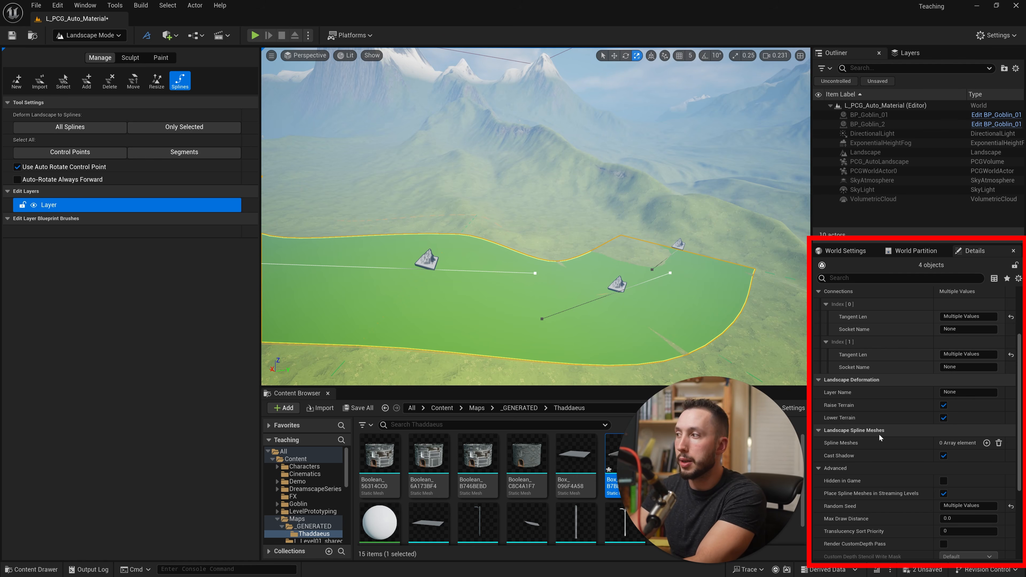
pyautogui.click(986, 443)
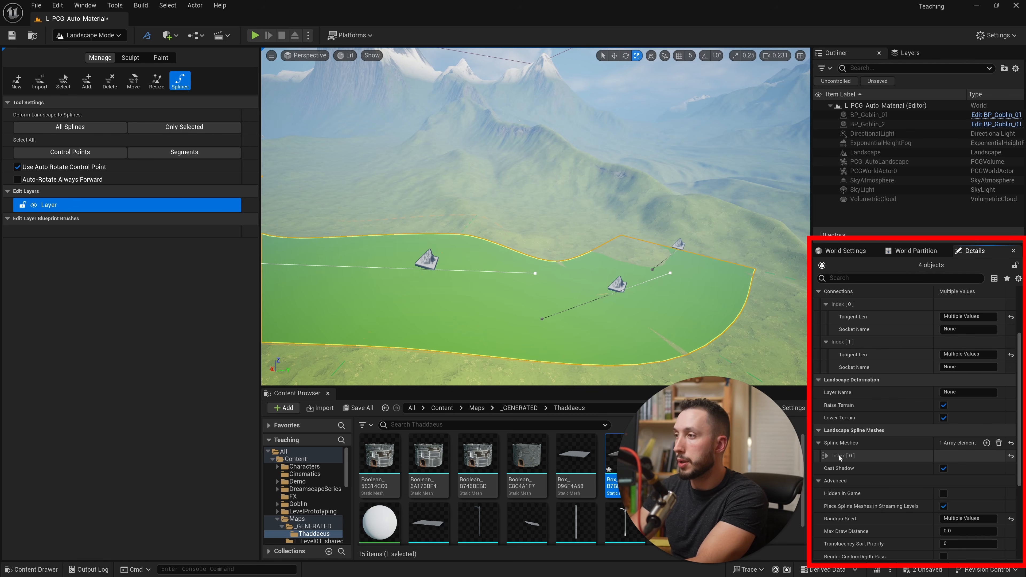
pyautogui.click(825, 456)
pyautogui.scroll(-4, 906, 488)
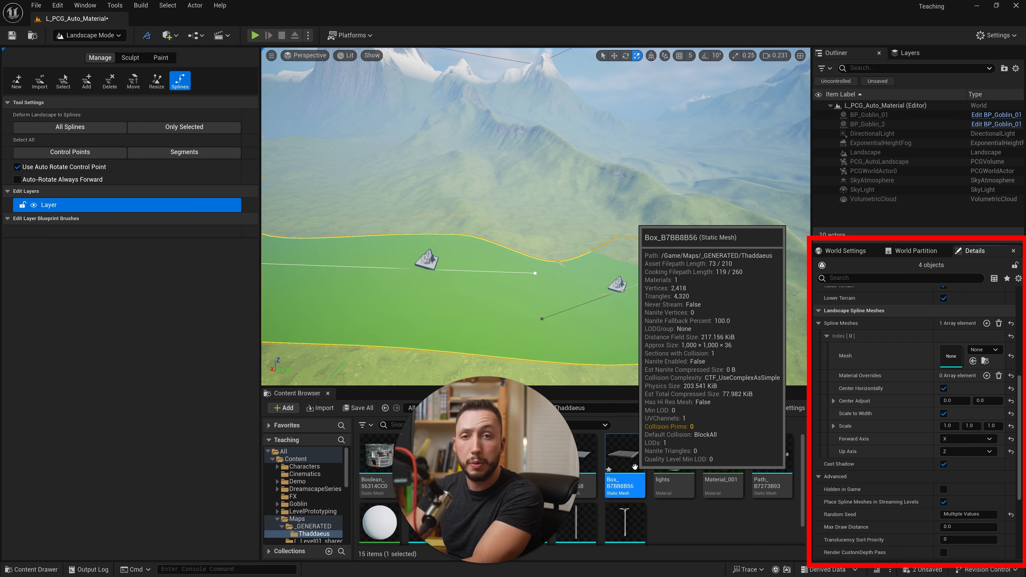
pyautogui.moveTo(625, 466); pyautogui.dragTo(955, 354)
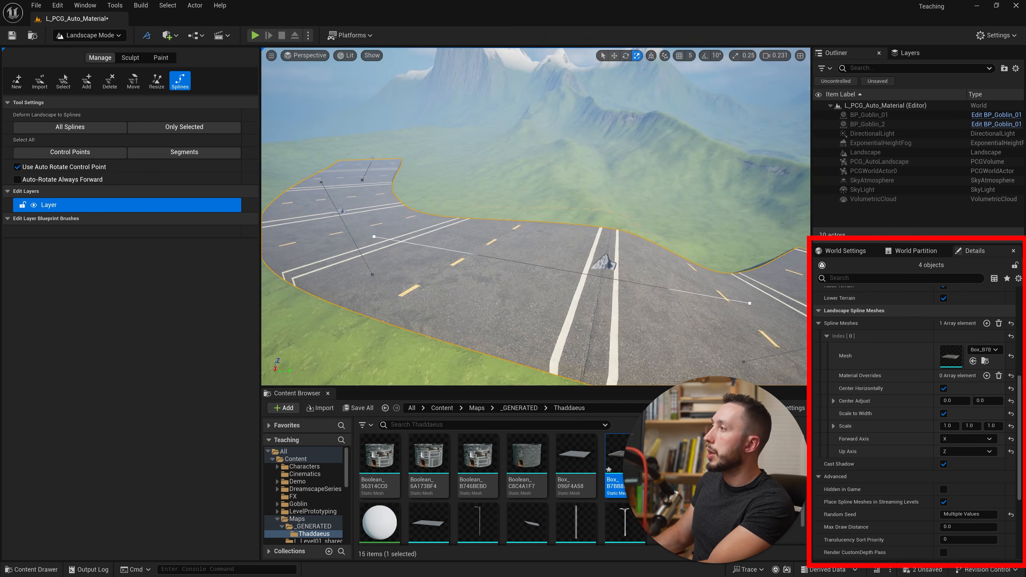
# - Set the Forward Axis of the road spline mesh to Y on all selected segments
pyautogui.moveTo(536, 217); pyautogui.dragTo(562, 233, button='right')
pyautogui.moveTo(510, 267)
pyautogui.mouseDown(button='right')
pyautogui.moveTo(510, 243)
pyautogui.moveTo(510, 267)
pyautogui.mouseUp(button='right')
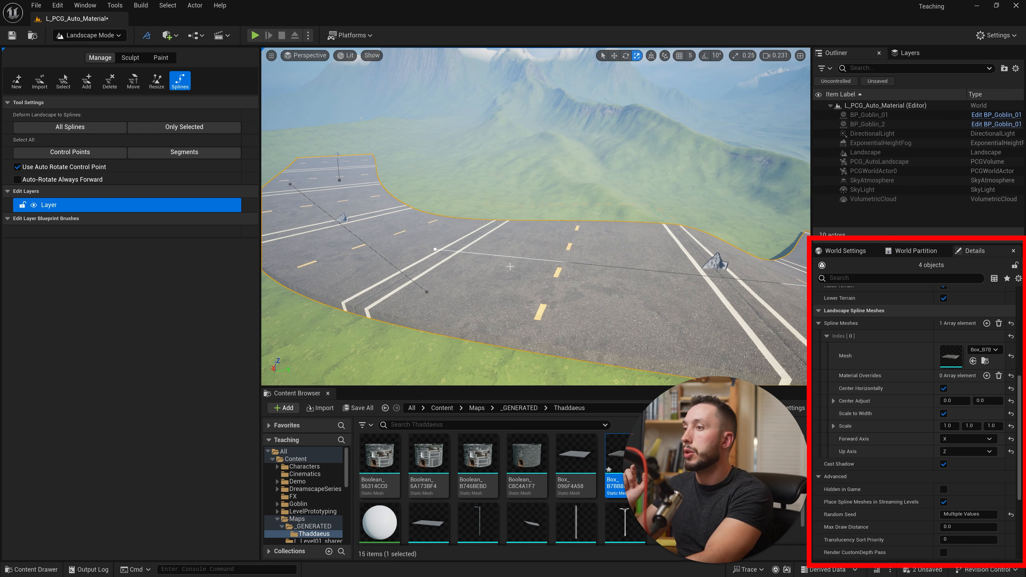
pyautogui.click(955, 439)
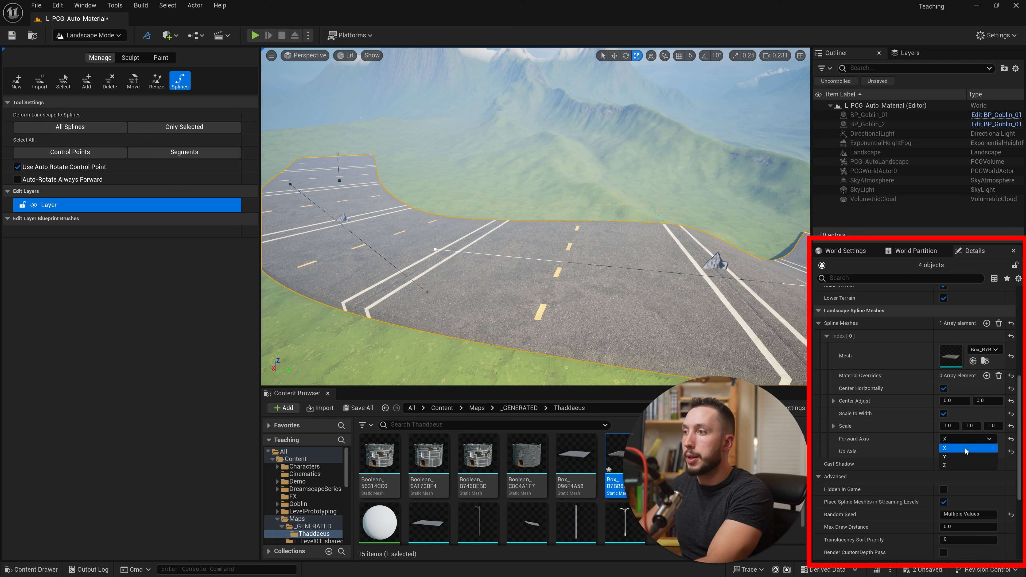
pyautogui.click(964, 457)
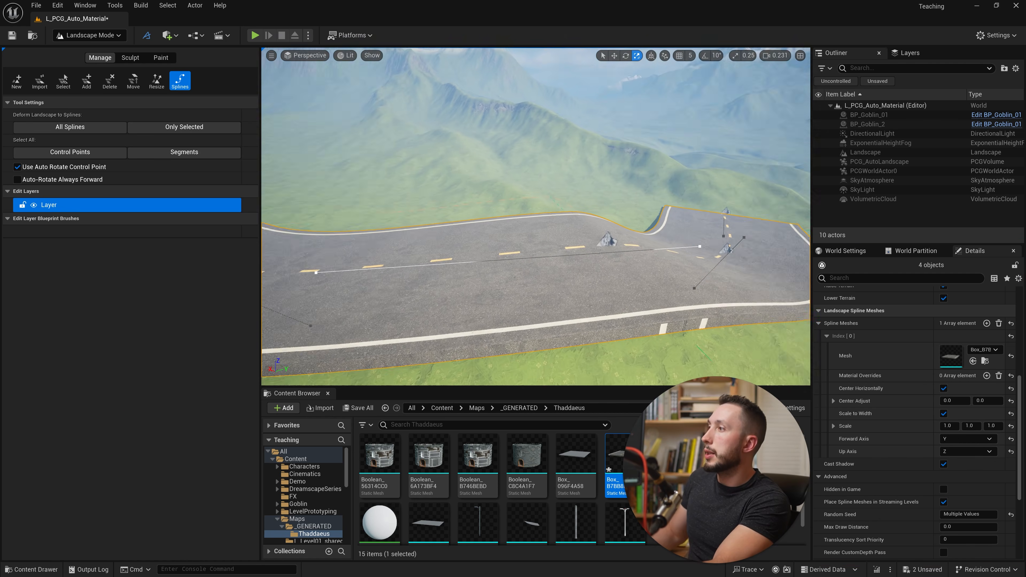
# - Lower the road mesh on the selected segments by setting its second Center Adjust value to -10 and finally -30
pyautogui.moveTo(536, 217); pyautogui.dragTo(545, 197, button='right')
pyautogui.moveTo(510, 281); pyautogui.dragTo(545, 266, button='right')
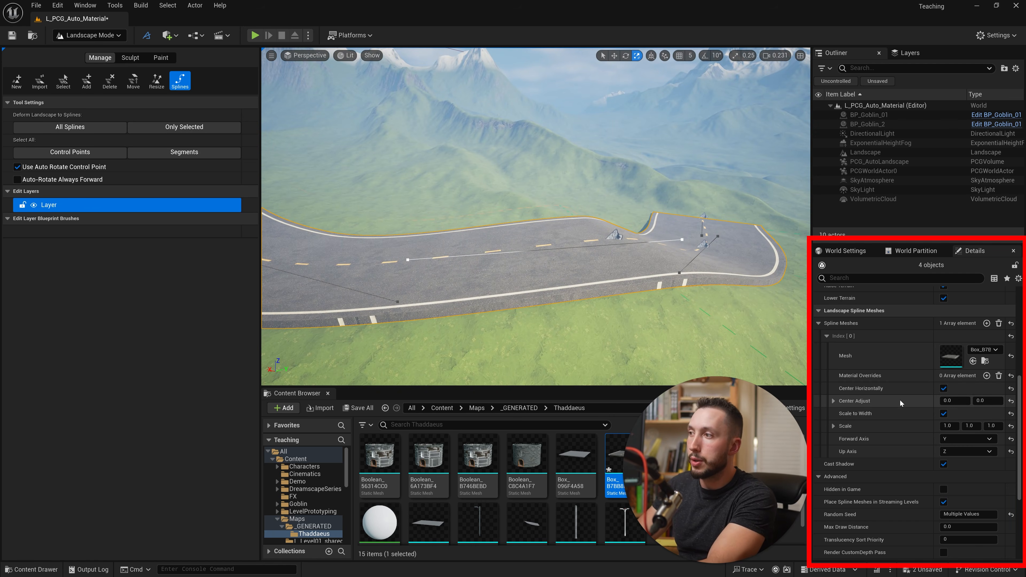
pyautogui.scroll(3, 900, 400)
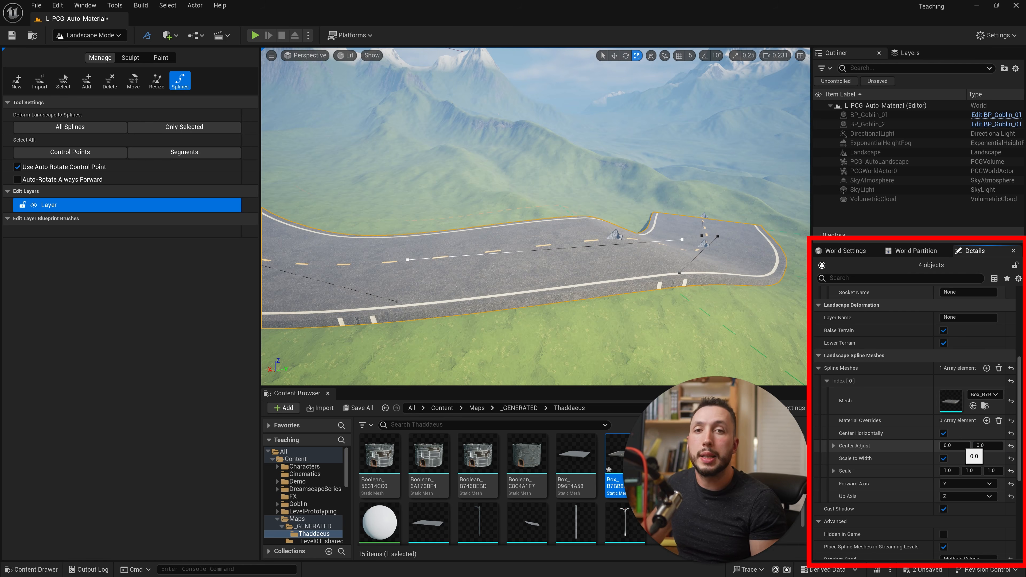
pyautogui.click(986, 445)
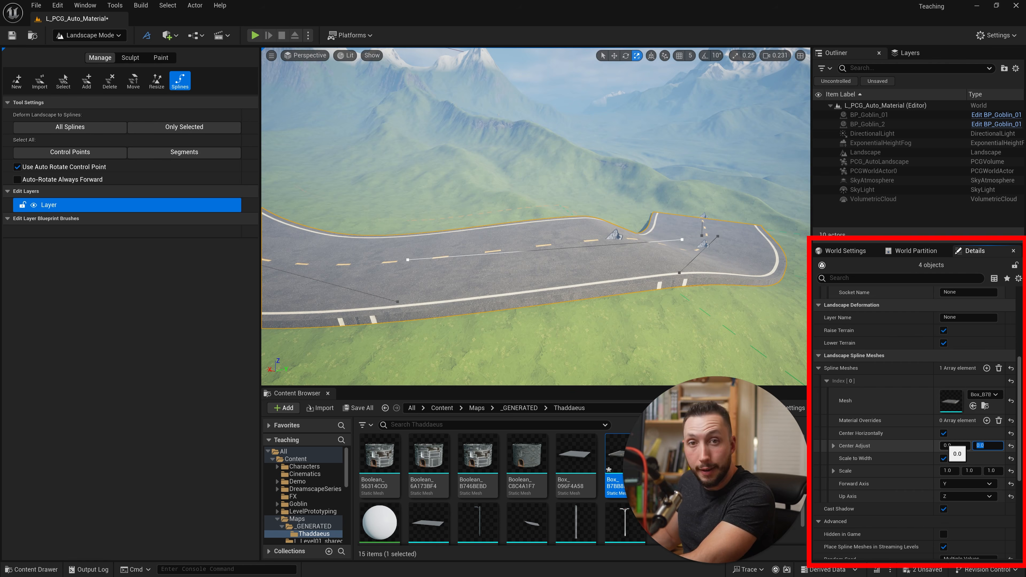
pyautogui.write('-1')
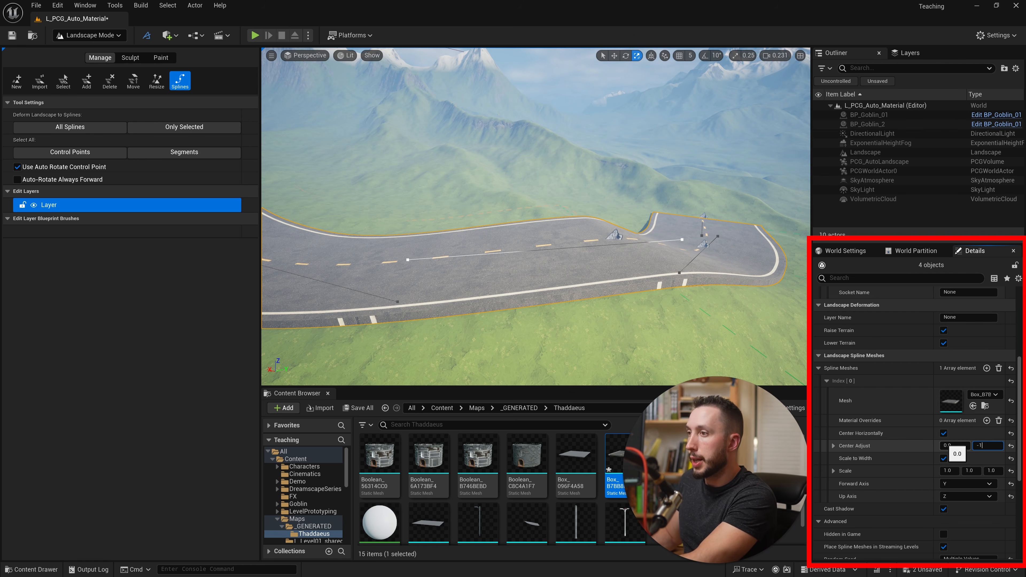
pyautogui.write('0')
pyautogui.press('Return')
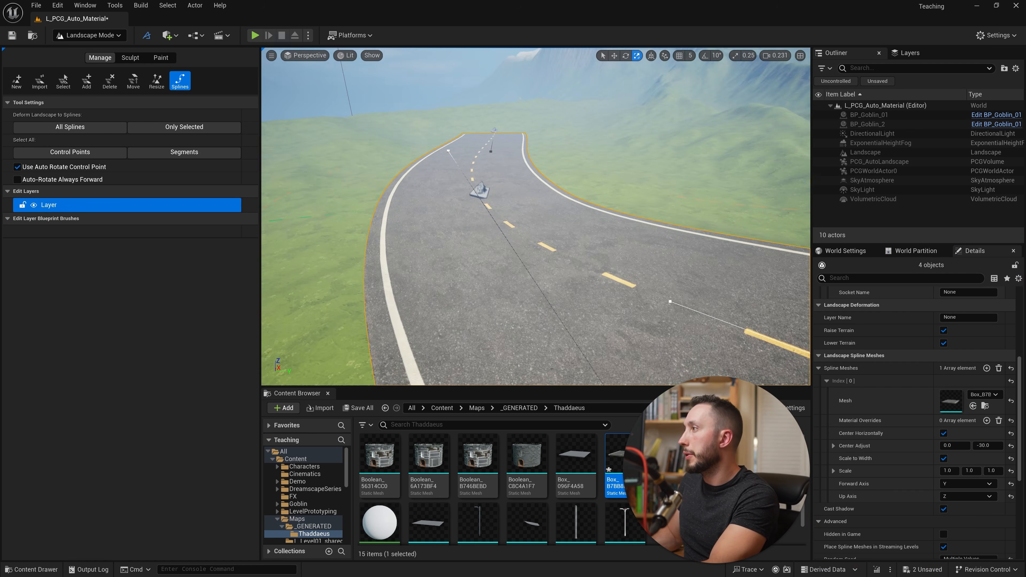
pyautogui.moveTo(536, 217); pyautogui.dragTo(561, 273, button='right')
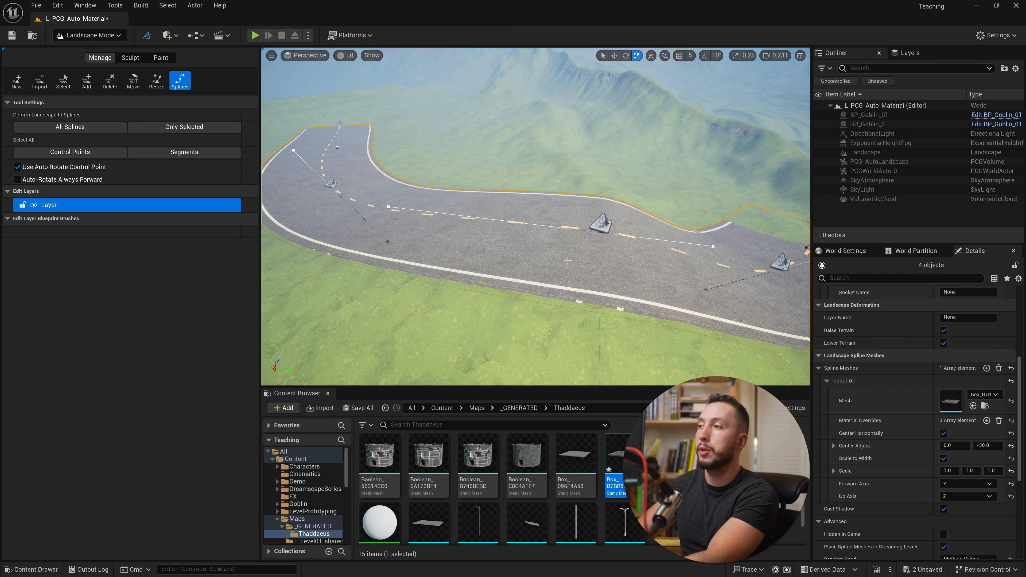
# - Try disabling Scale to Width for the road mesh on the selected segments and view the road
pyautogui.click(944, 458)
pyautogui.moveTo(707, 283); pyautogui.dragTo(533, 285, button='right')
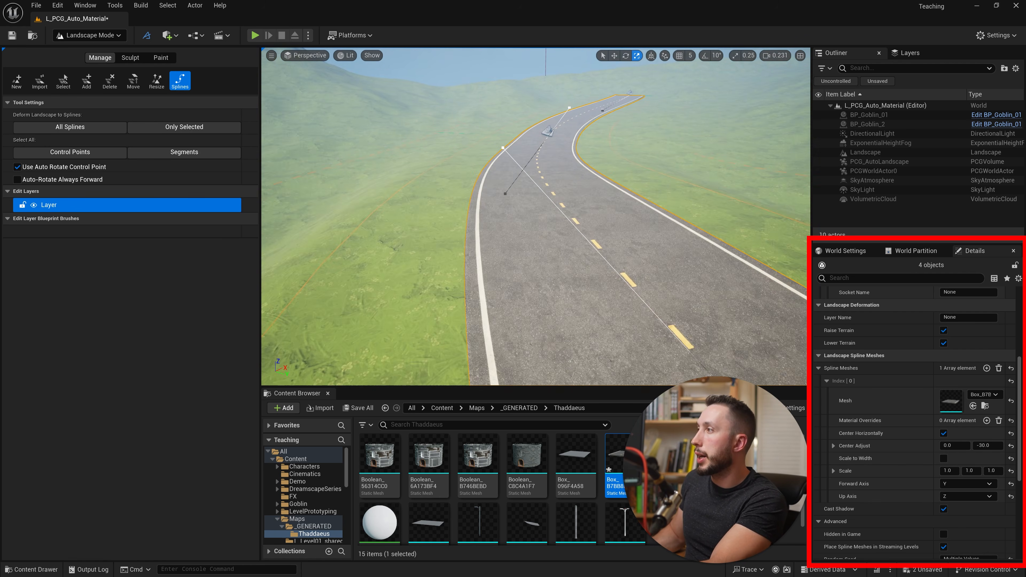
pyautogui.moveTo(587, 201); pyautogui.dragTo(587, 205, button='right')
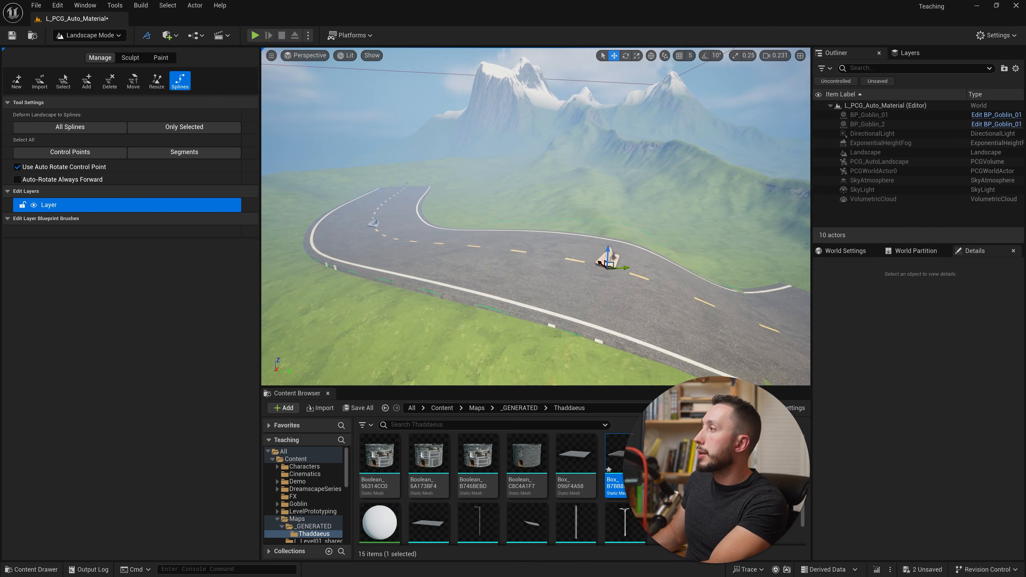
# - Try adding a spline control point beside the road's far end while a road control point is selected
pyautogui.press('w')
pyautogui.moveTo(536, 217); pyautogui.dragTo(577, 251, button='right')
pyautogui.press('s')
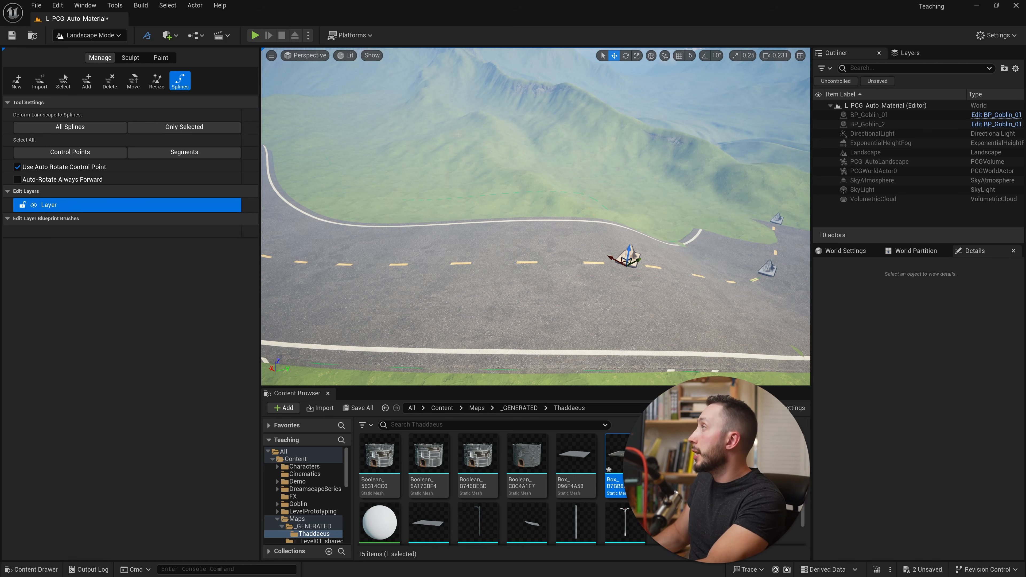
pyautogui.moveTo(536, 216); pyautogui.dragTo(400, 215, button='right')
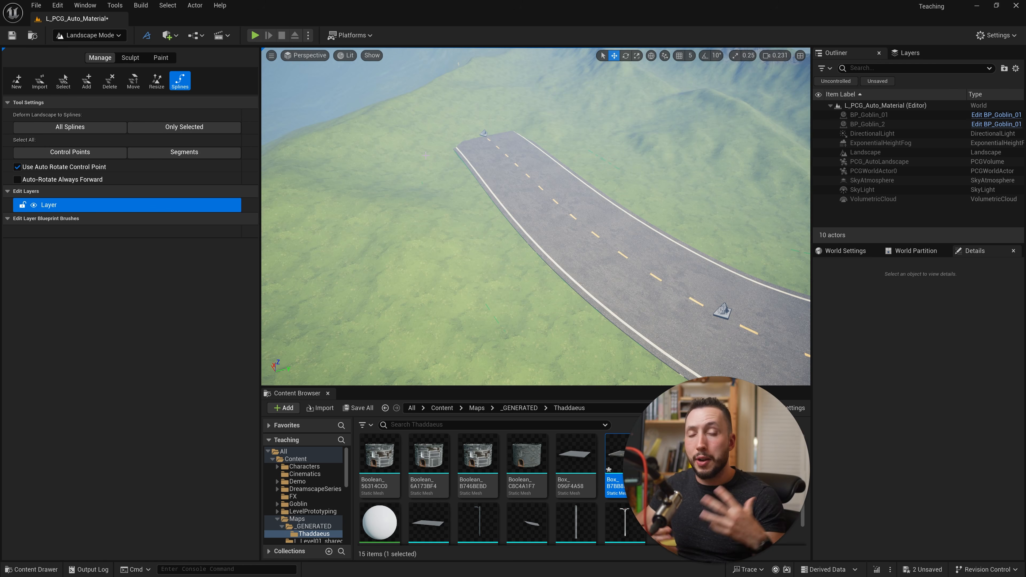
pyautogui.keyDown('ctrl'); pyautogui.click(425, 154); pyautogui.keyUp('ctrl')
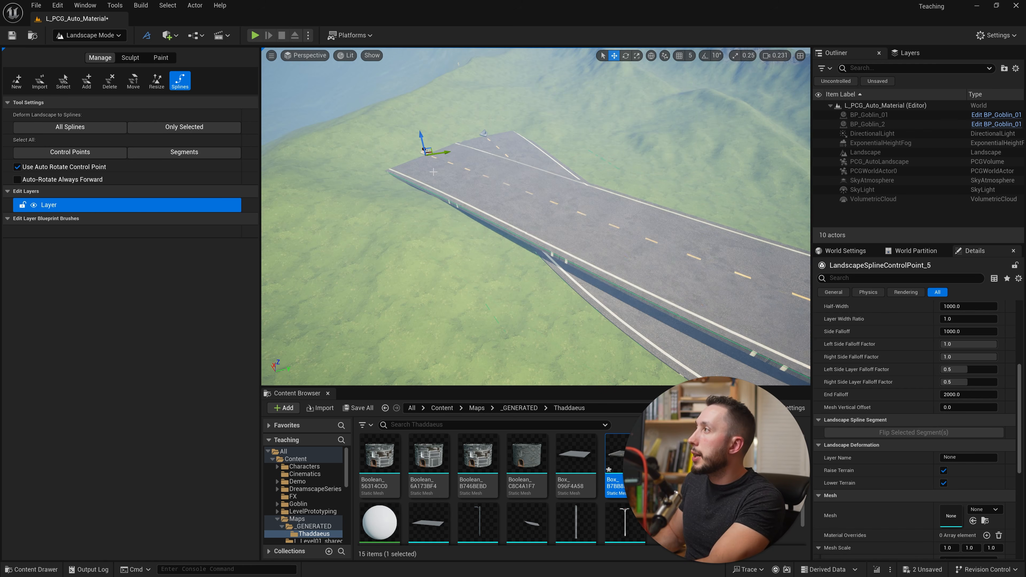
pyautogui.moveTo(543, 217); pyautogui.dragTo(544, 216, button='right')
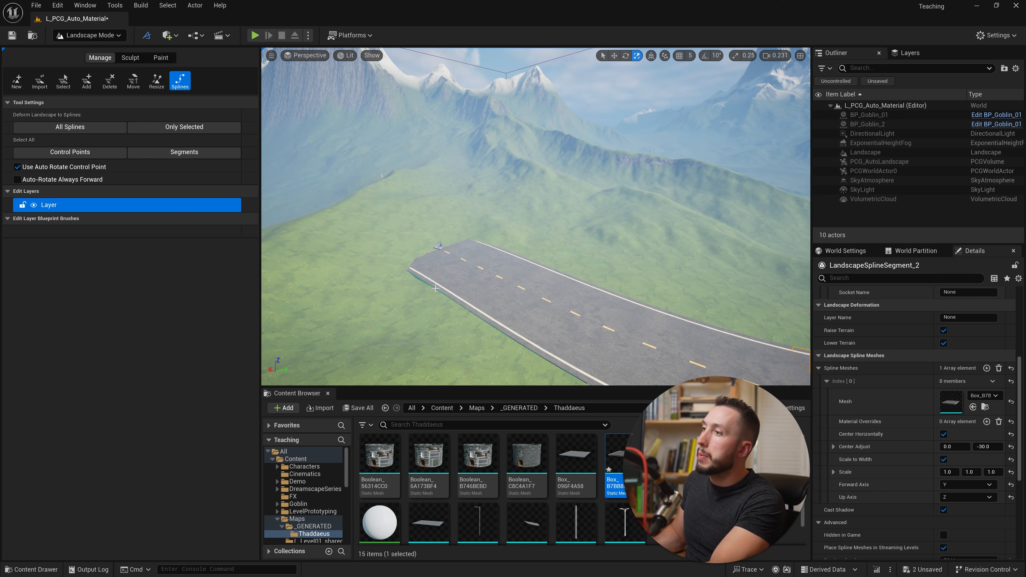
# - Clear the road spline selection and place the first control point of a separate spline beside the road's end
pyautogui.moveTo(482, 219); pyautogui.dragTo(585, 236, button='right')
pyautogui.moveTo(448, 321); pyautogui.dragTo(386, 333, button='right')
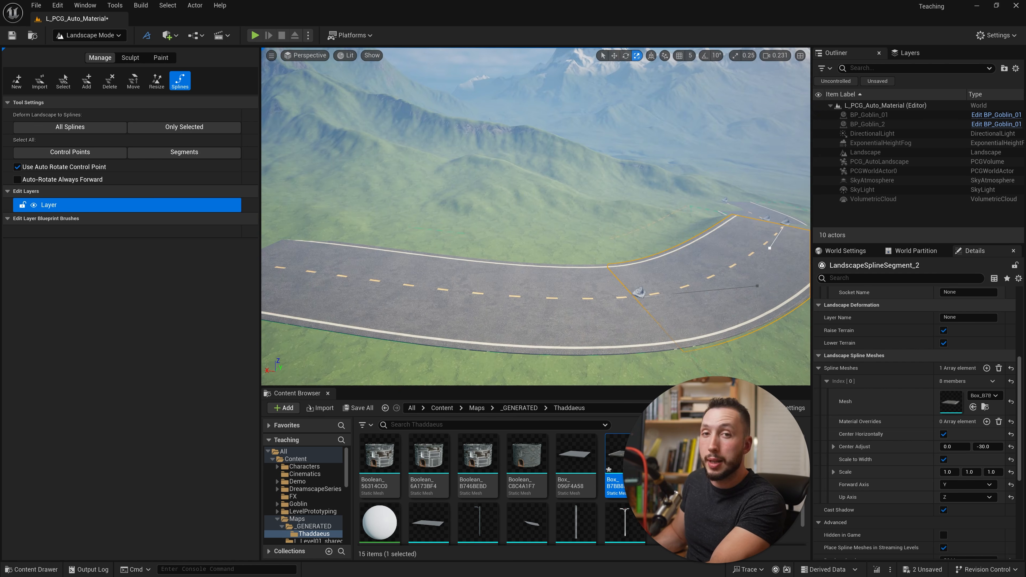
pyautogui.click(157, 80)
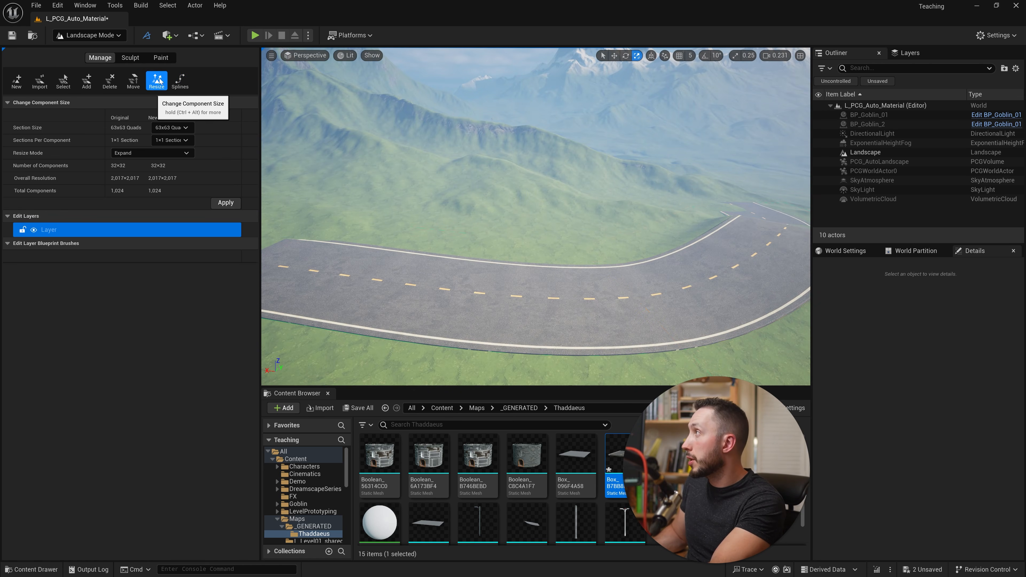
pyautogui.click(180, 81)
pyautogui.moveTo(422, 247); pyautogui.dragTo(421, 248, button='right')
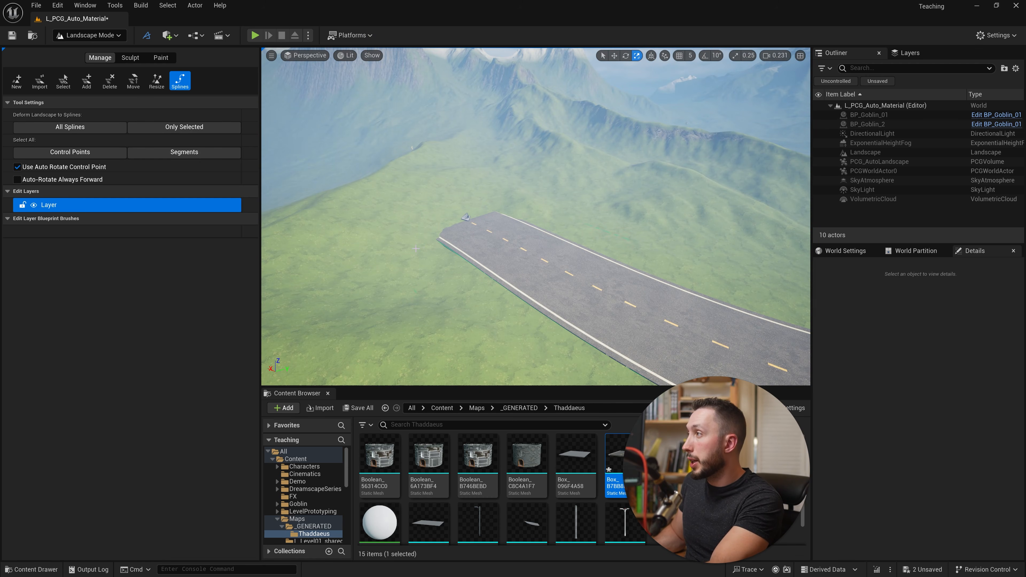
pyautogui.keyDown('ctrl'); pyautogui.click(416, 249); pyautogui.keyUp('ctrl')
pyautogui.moveTo(473, 252); pyautogui.dragTo(486, 251, button='right')
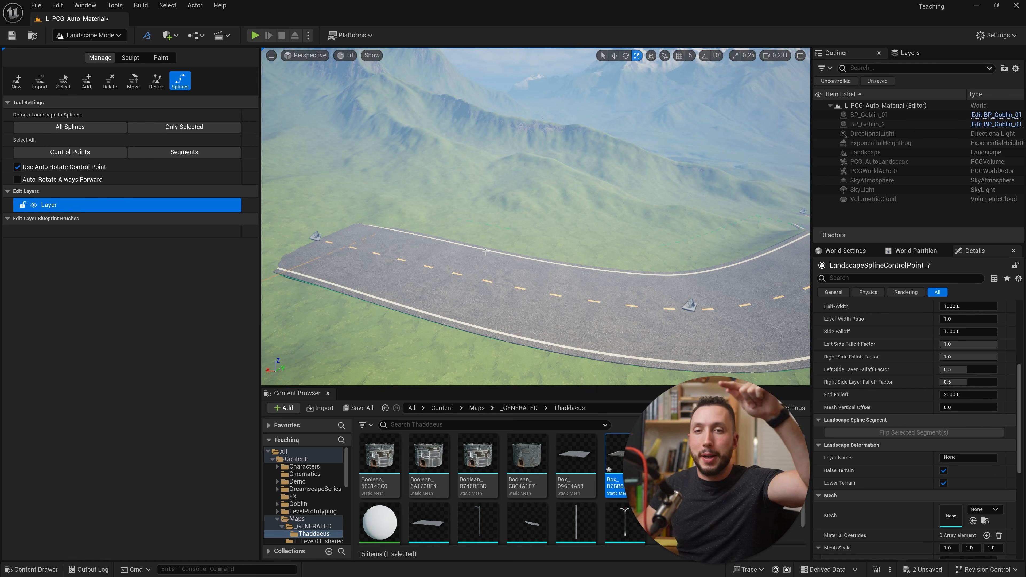
# - Extend the new landscape spline alongside the road's outer edge with four more control points
pyautogui.moveTo(644, 309); pyautogui.dragTo(695, 283, button='right')
pyautogui.keyDown('ctrl'); pyautogui.click(629, 287); pyautogui.keyUp('ctrl')
pyautogui.keyDown('ctrl'); pyautogui.click(642, 285); pyautogui.keyUp('ctrl')
pyautogui.keyDown('ctrl'); pyautogui.click(667, 243); pyautogui.keyUp('ctrl')
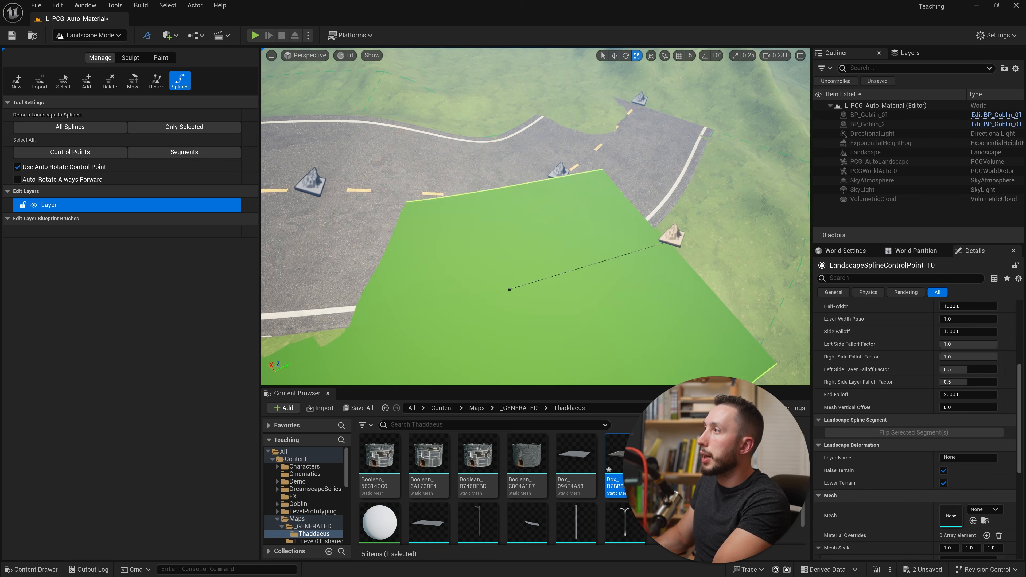
pyautogui.moveTo(667, 243); pyautogui.dragTo(586, 190, button='right')
pyautogui.keyDown('ctrl'); pyautogui.click(669, 238); pyautogui.keyUp('ctrl')
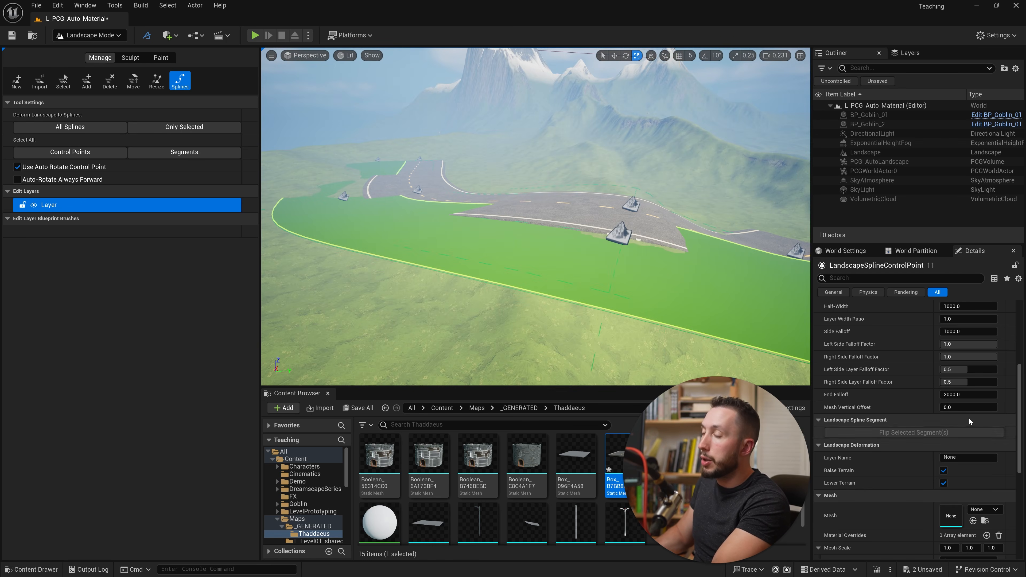
# - Select all segments of the new roadside spline and add one spline mesh element to them
pyautogui.scroll(-5, 909, 455)
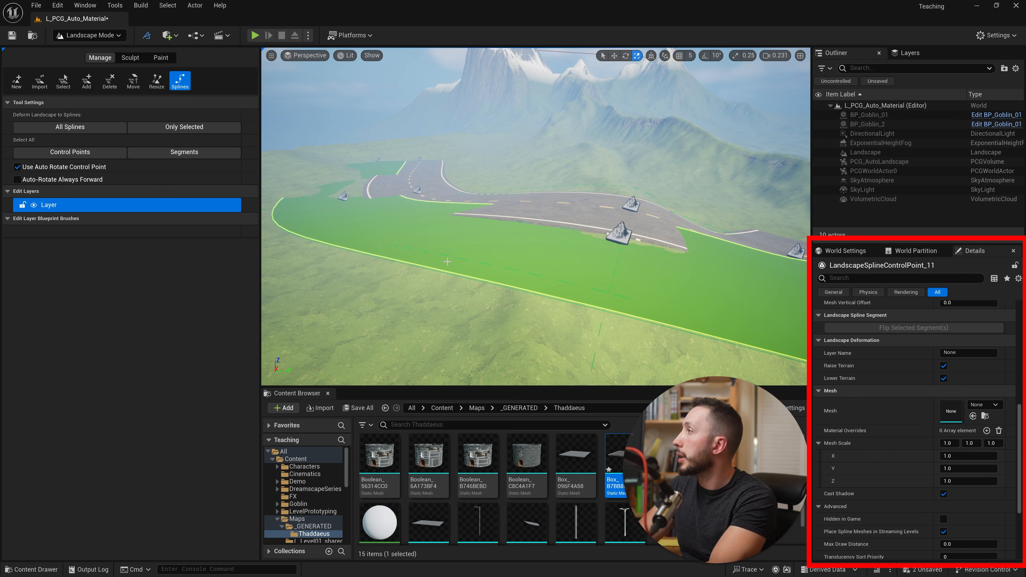
pyautogui.click(184, 152)
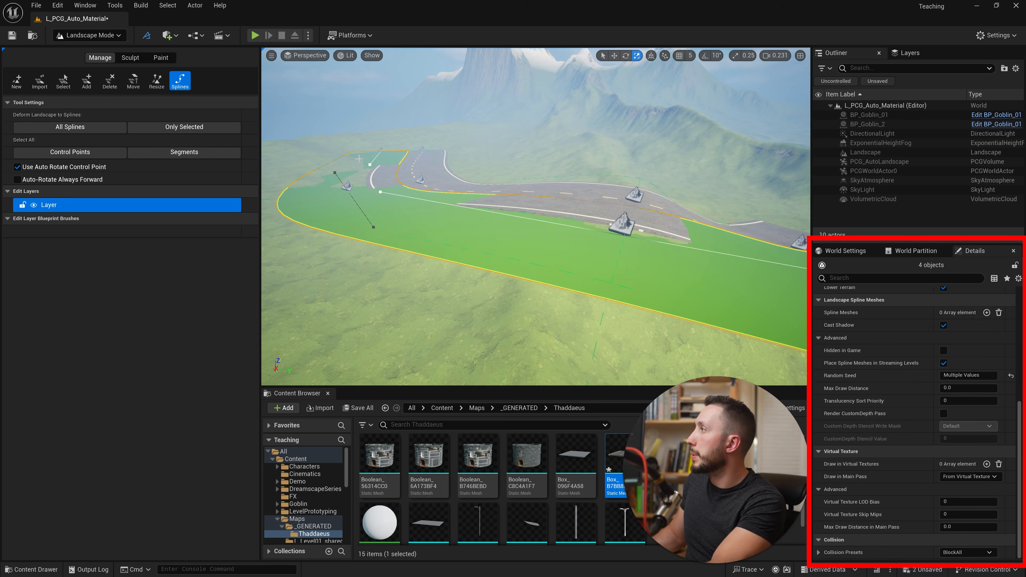
pyautogui.scroll(10, 966, 476)
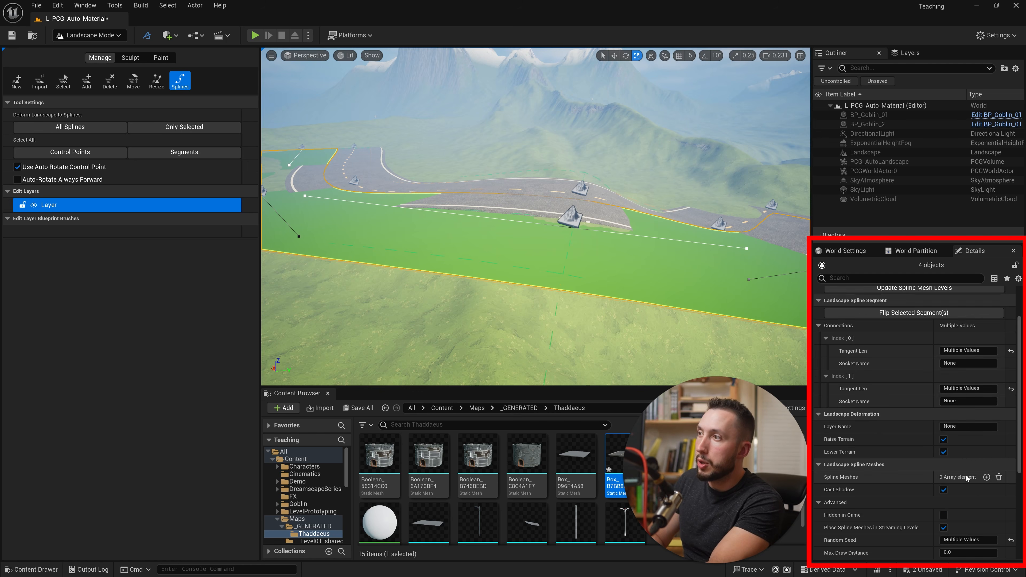
pyautogui.scroll(-4, 966, 475)
pyautogui.scroll(-1, 966, 475)
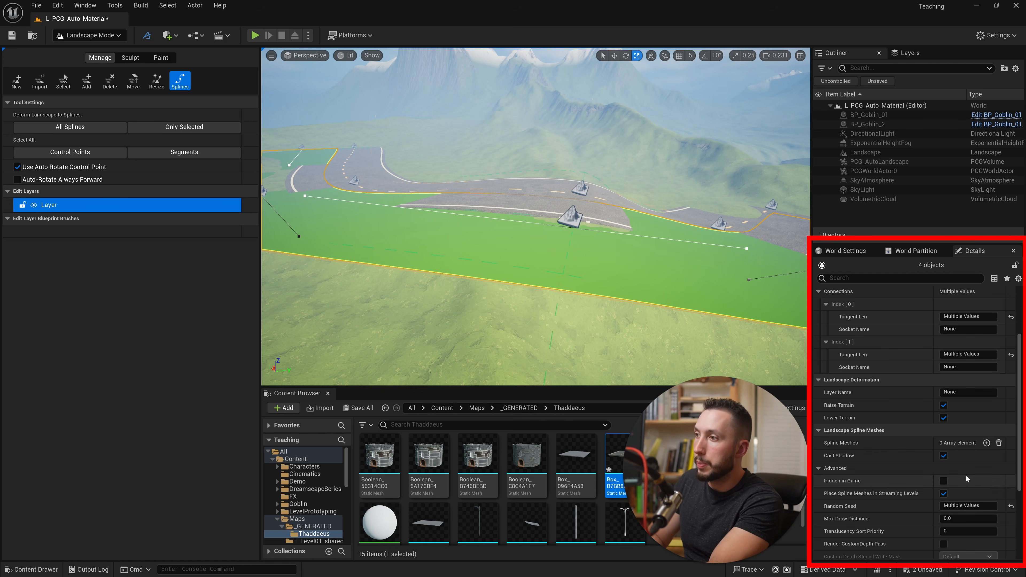
pyautogui.click(986, 443)
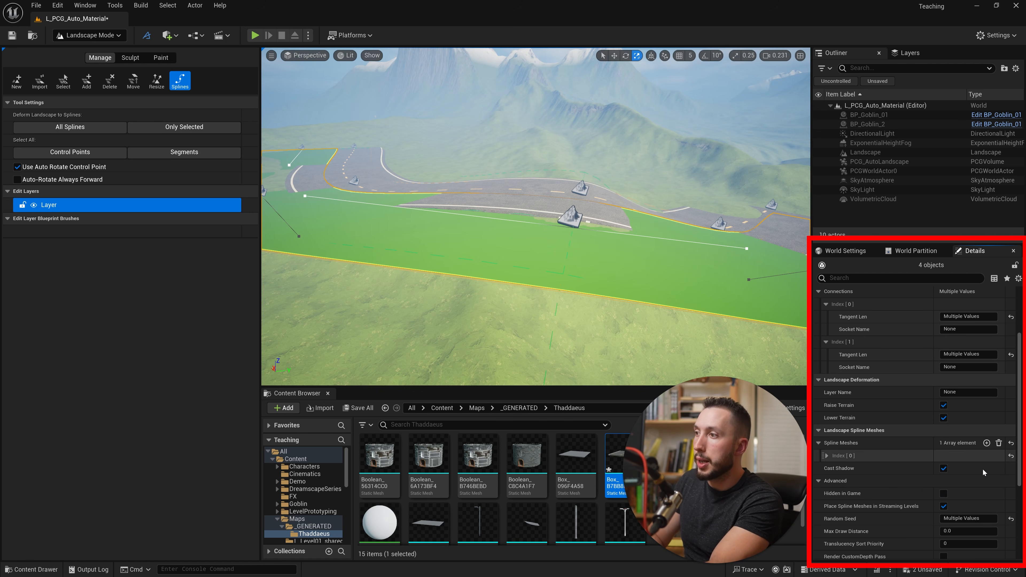
pyautogui.scroll(-1, 888, 452)
pyautogui.scroll(-2, 936, 480)
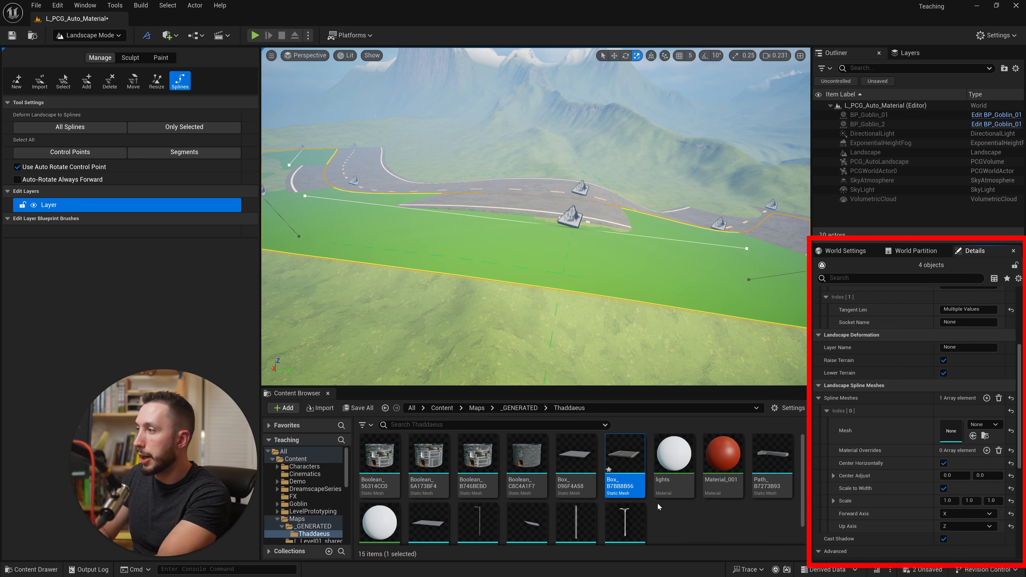
# - Assign an S_Modular_Concrete mesh from Megascans' Modular_Concrete_Median_Kit_vcdobeadw folder to the new element and disable its Scale to Width
pyautogui.click(442, 407)
pyautogui.scroll(-1, 653, 441)
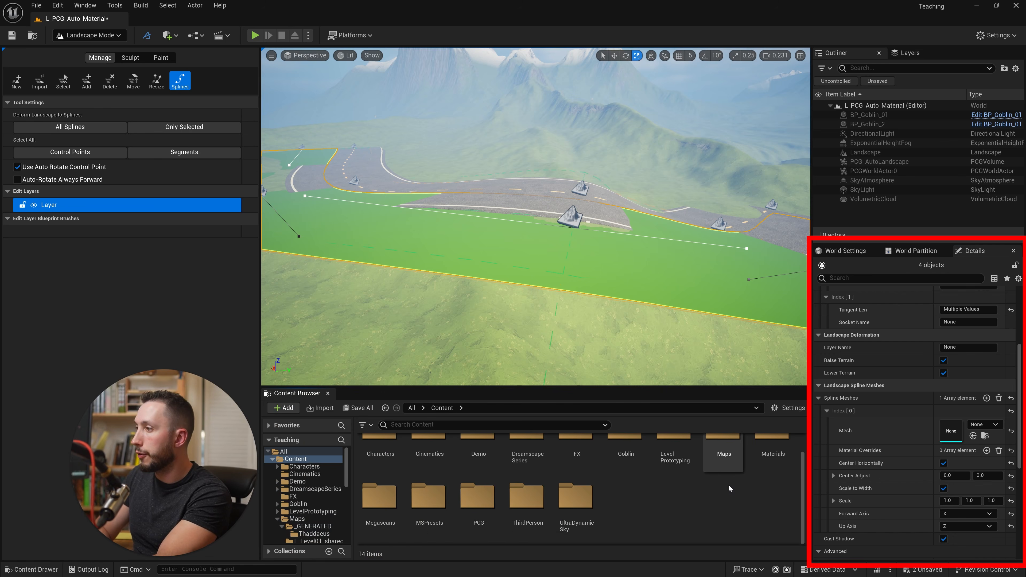
pyautogui.doubleClick(388, 517)
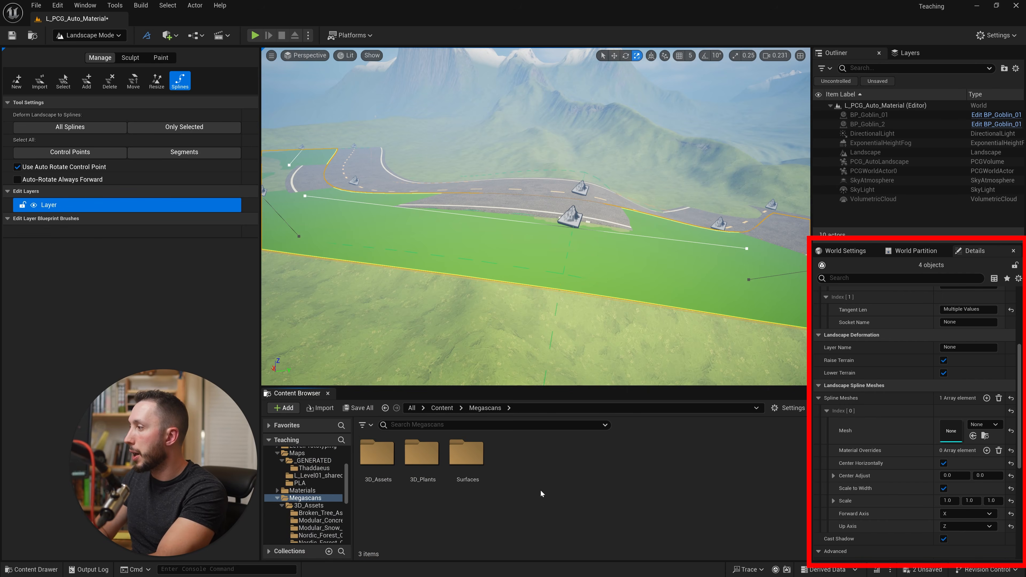
pyautogui.doubleClick(376, 456)
pyautogui.moveTo(467, 457); pyautogui.dragTo(948, 431)
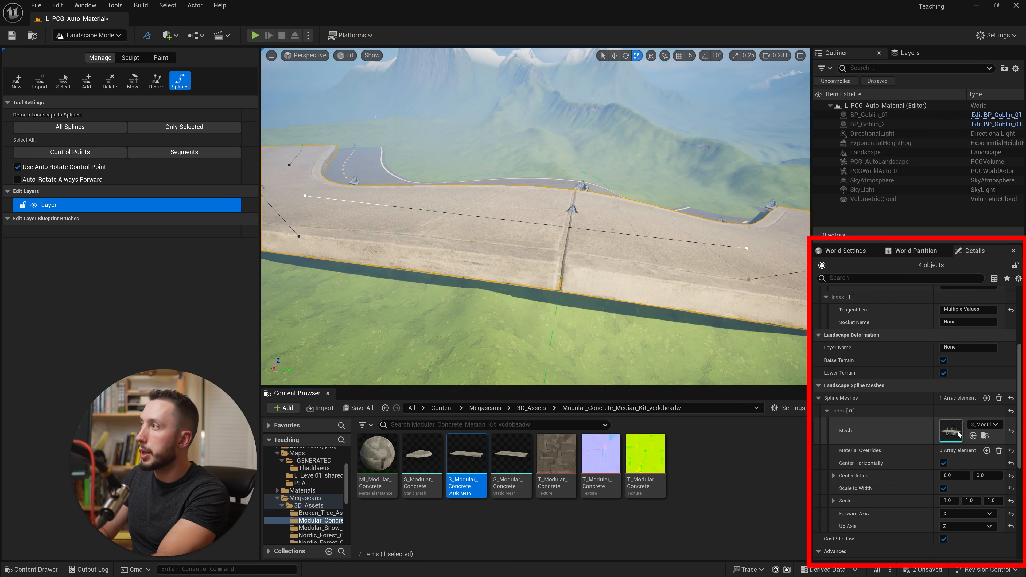
pyautogui.moveTo(566, 226); pyautogui.dragTo(537, 235, button='right')
pyautogui.click(944, 488)
# - Move the roadside spline's control points so the concrete median sits closely along the road's outer edge
pyautogui.moveTo(524, 303); pyautogui.dragTo(488, 202, button='right')
pyautogui.click(493, 205)
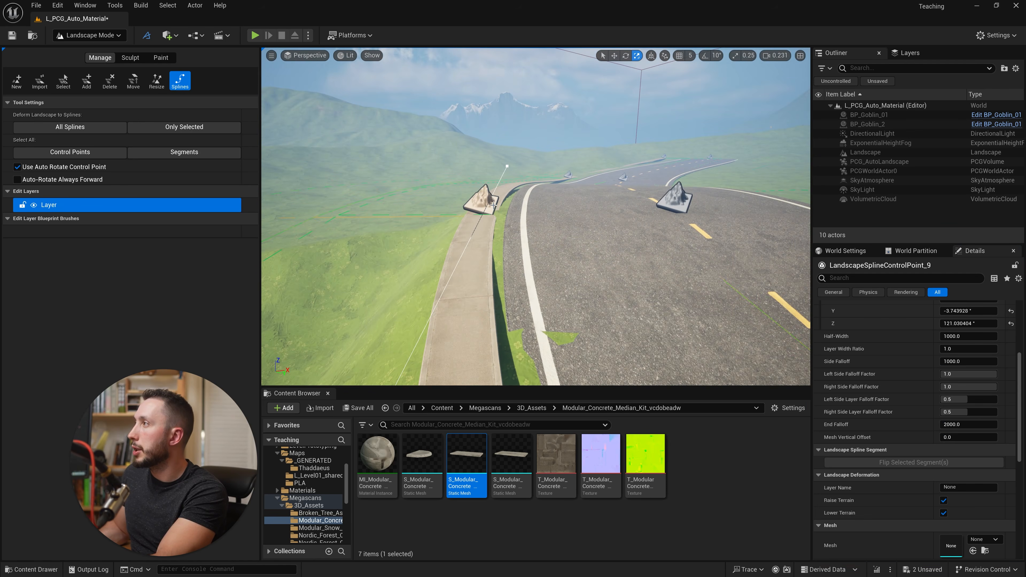
pyautogui.moveTo(500, 214); pyautogui.dragTo(490, 195)
pyautogui.moveTo(510, 209); pyautogui.dragTo(513, 209)
pyautogui.moveTo(496, 193); pyautogui.dragTo(499, 193, button='right')
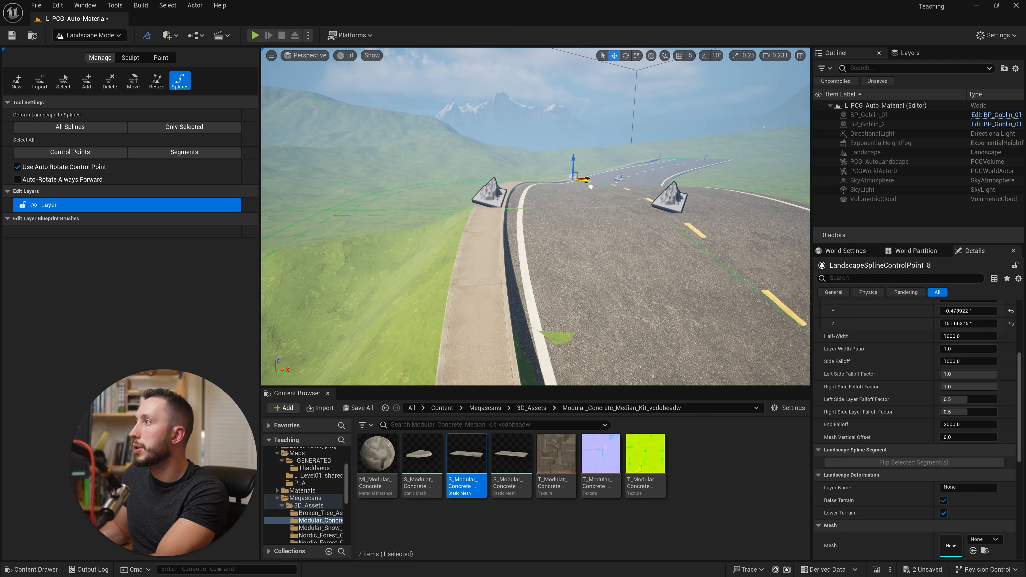
pyautogui.moveTo(565, 173); pyautogui.dragTo(592, 200, button='right')
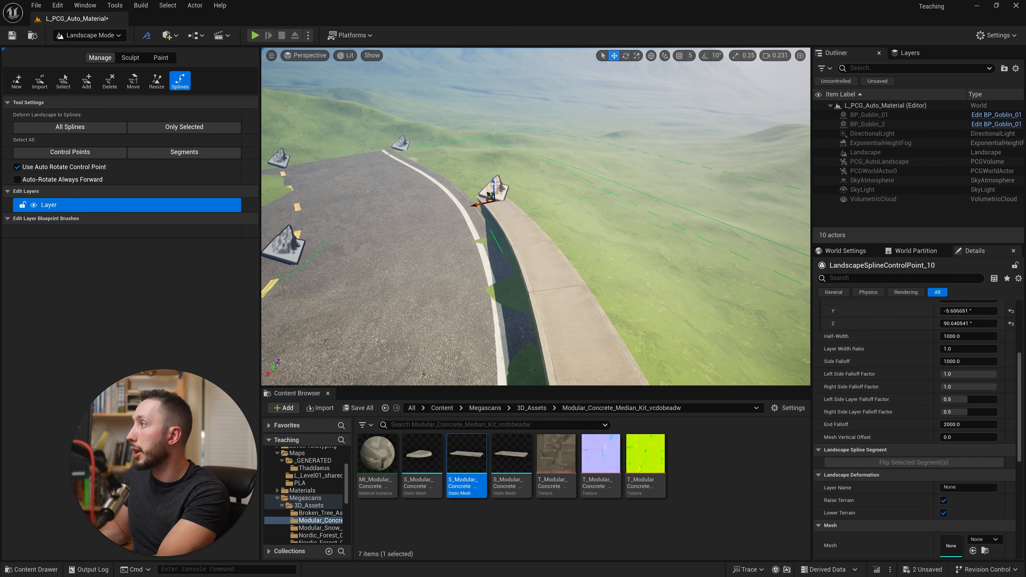
pyautogui.moveTo(495, 183); pyautogui.dragTo(496, 197)
pyautogui.moveTo(495, 196); pyautogui.dragTo(498, 219, button='right')
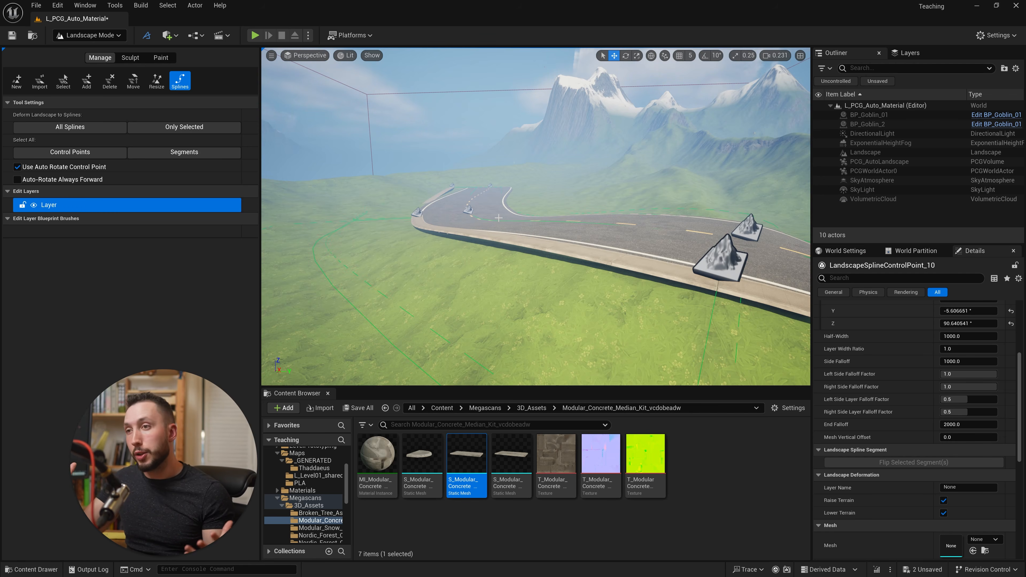
# - Undo the last landscape spline control point modification
pyautogui.moveTo(459, 212); pyautogui.dragTo(505, 232, button='right')
pyautogui.click(567, 205)
pyautogui.hotkey('ctrl', 'z')
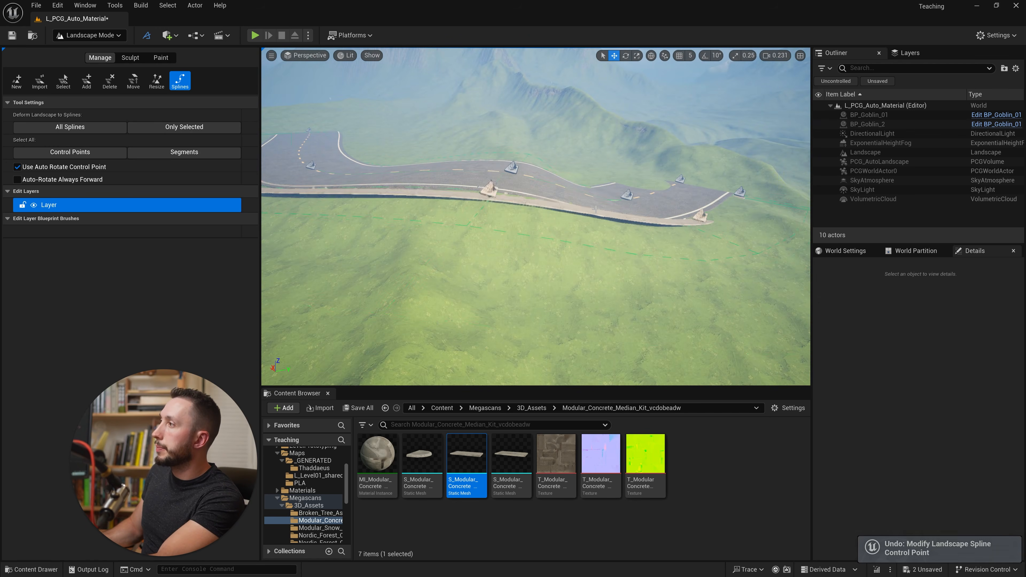
# - Delete the control points of the concrete median spline running along the road's outer edge
pyautogui.keyDown('shift'); pyautogui.click(521, 224); pyautogui.keyUp('shift')
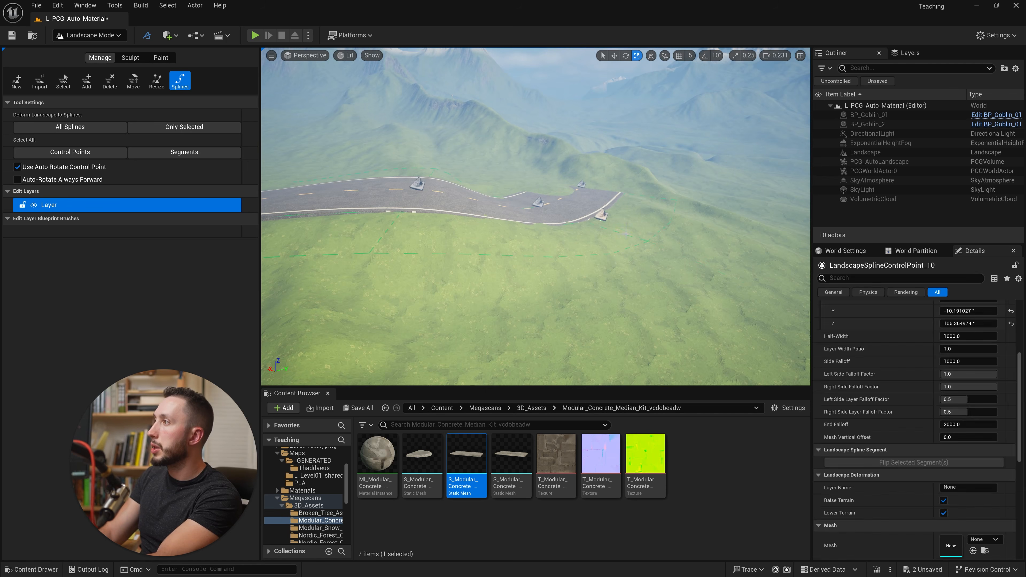
pyautogui.press('Delete')
pyautogui.moveTo(601, 214); pyautogui.dragTo(566, 221, button='right')
pyautogui.press('w')
# - Select a road spline segment and locate the box mesh assigned to its spline mesh element among the project assets
pyautogui.click(512, 221)
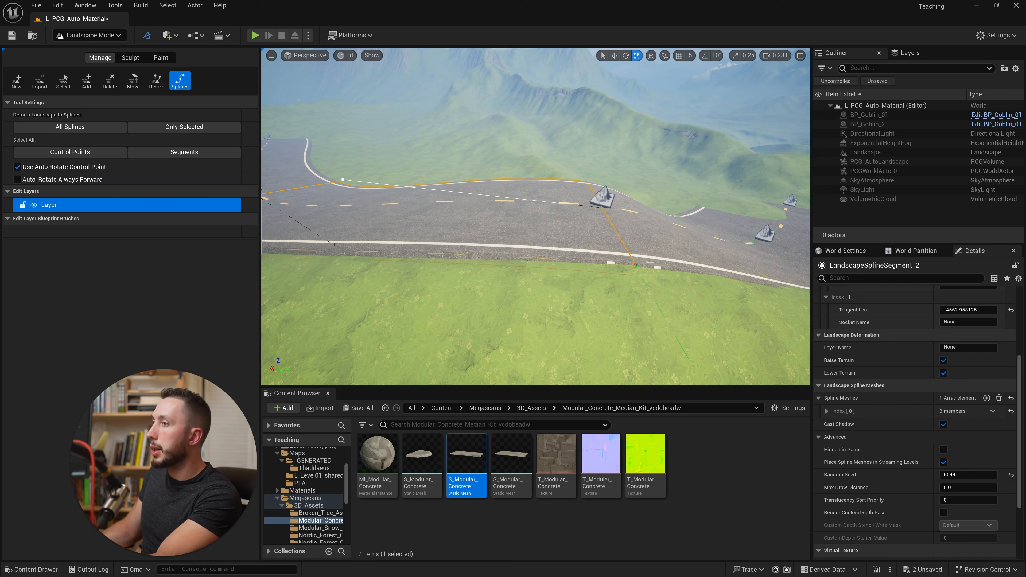
pyautogui.scroll(3, 891, 446)
pyautogui.scroll(-2, 891, 451)
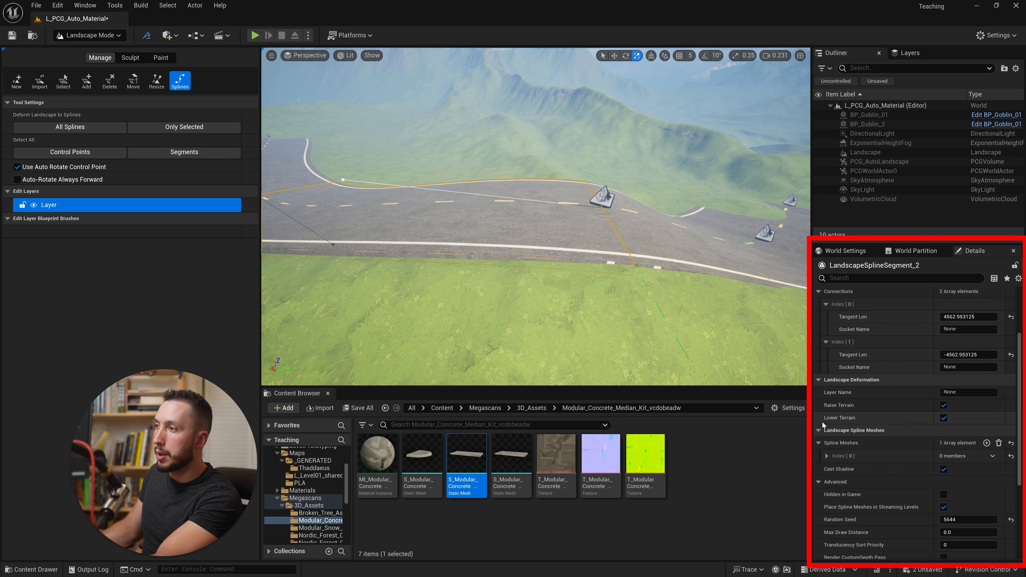
pyautogui.click(826, 456)
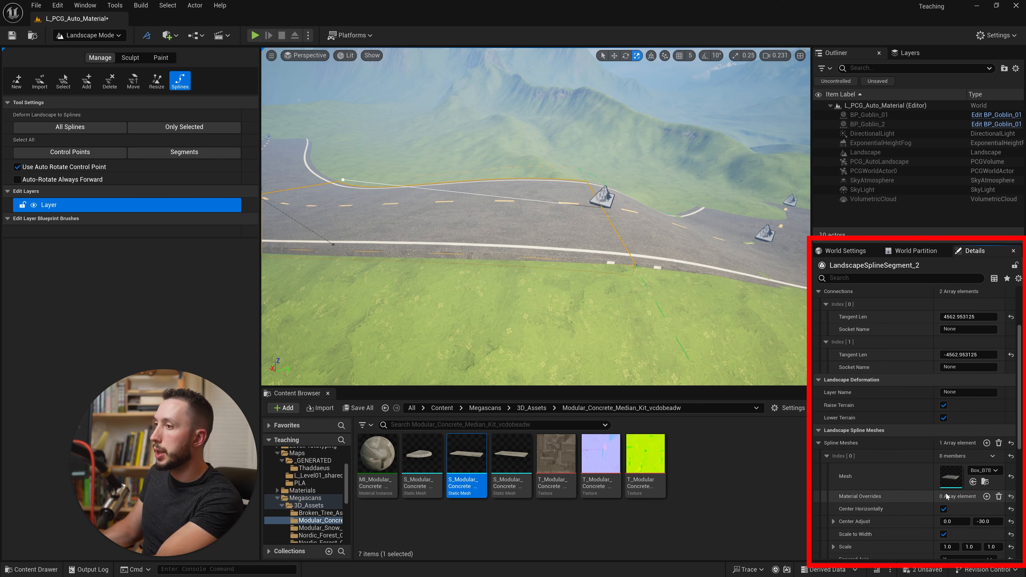
pyautogui.click(985, 482)
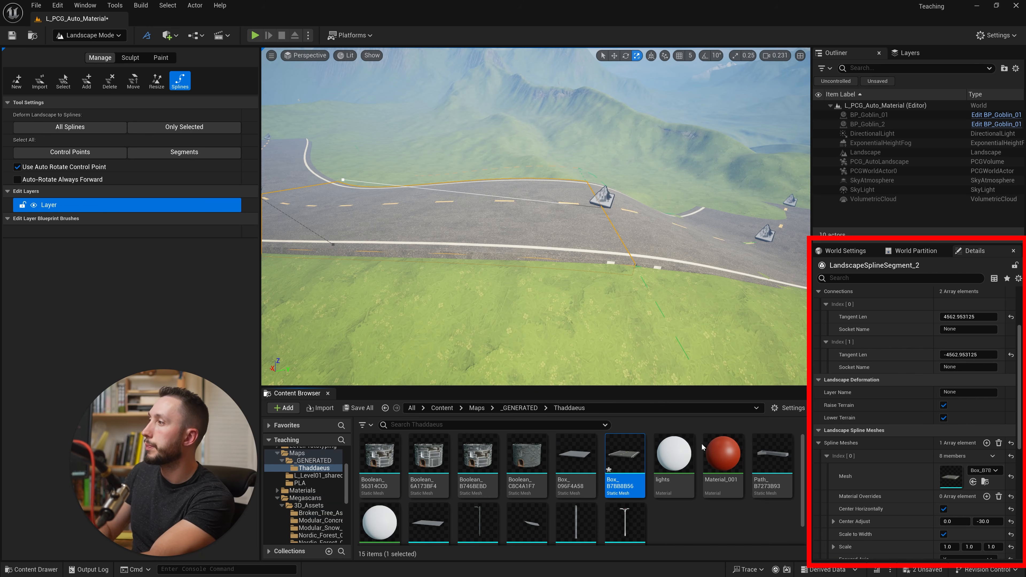
# - Duplicate the Box_B7BB8B56 road mesh asset and place the copy on the grass beside the road
pyautogui.rightClick(630, 465)
pyautogui.click(667, 260)
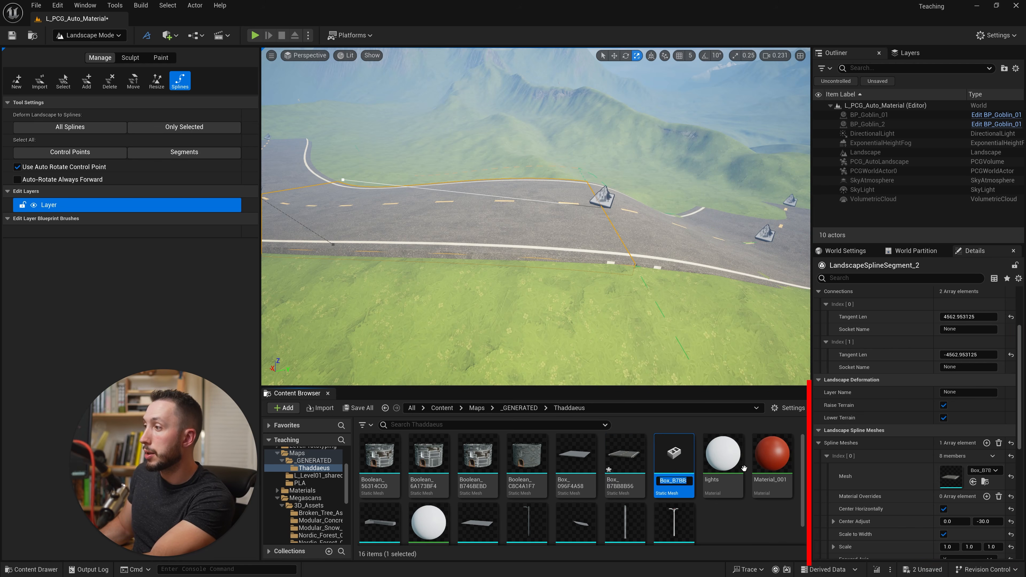
pyautogui.press('Return')
pyautogui.moveTo(685, 468); pyautogui.dragTo(494, 298)
pyautogui.moveTo(493, 298); pyautogui.dragTo(481, 296, button='right')
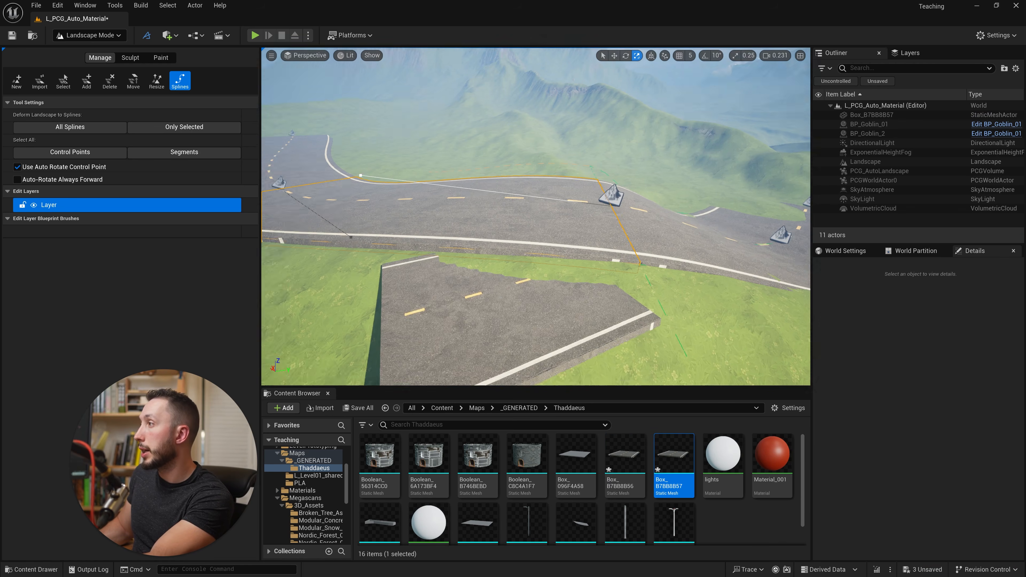
# - Switch to Modeling mode and raise the placed road piece clear of the terrain
pyautogui.scroll(-5, 495, 250)
pyautogui.click(90, 35)
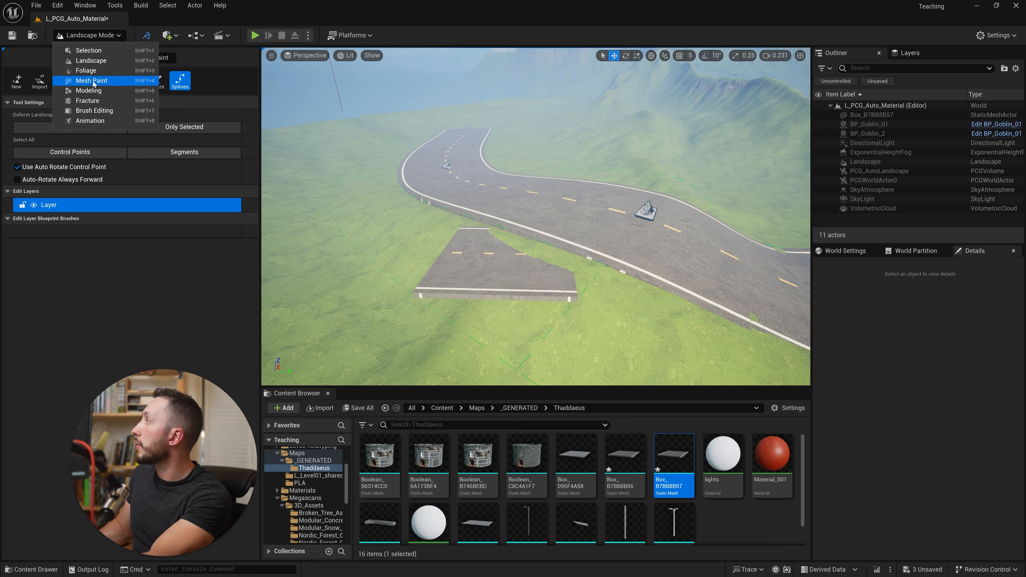
pyautogui.click(90, 91)
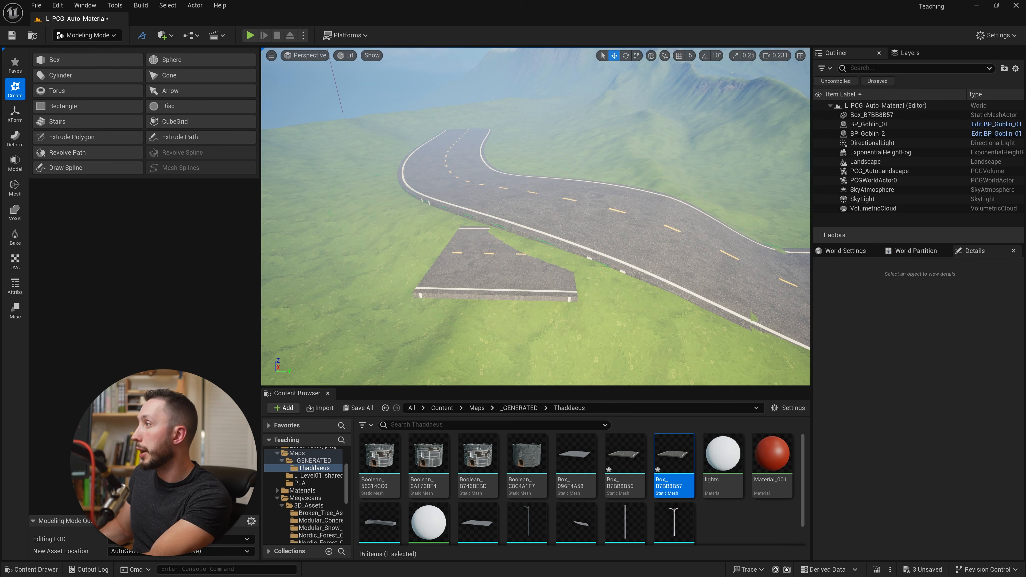
pyautogui.click(499, 264)
pyautogui.moveTo(503, 244); pyautogui.dragTo(503, 176)
pyautogui.moveTo(503, 176); pyautogui.dragTo(525, 151, button='right')
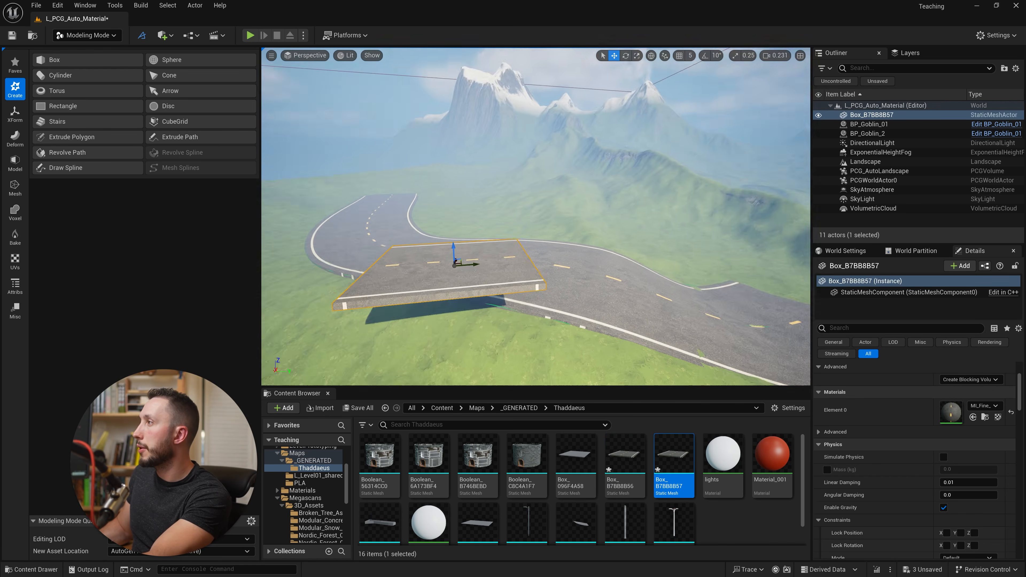
pyautogui.press('f')
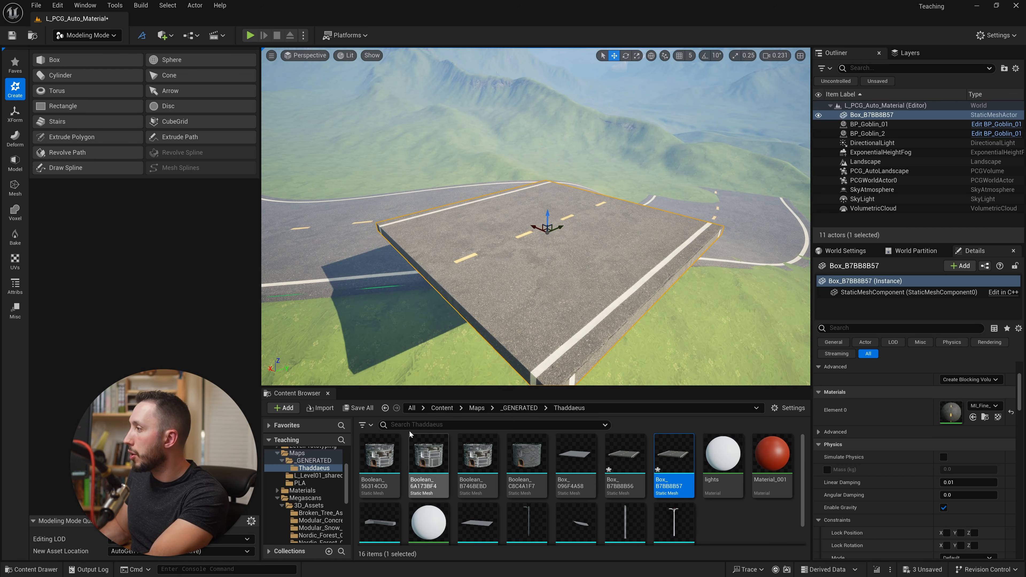
# - Place the S_Modular_Concrete_Median_Kit_vcdobeadw_high_Var2 mesh at the road piece's edge and rotate it 90° about the vertical axis with angle snapping on
pyautogui.click(385, 408)
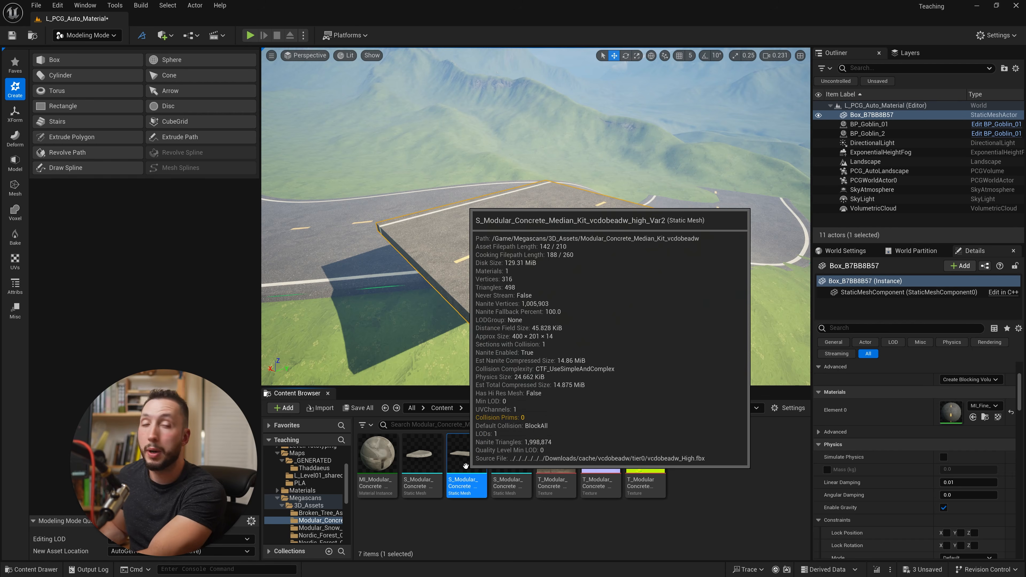
pyautogui.moveTo(466, 465); pyautogui.dragTo(662, 285)
pyautogui.press('e')
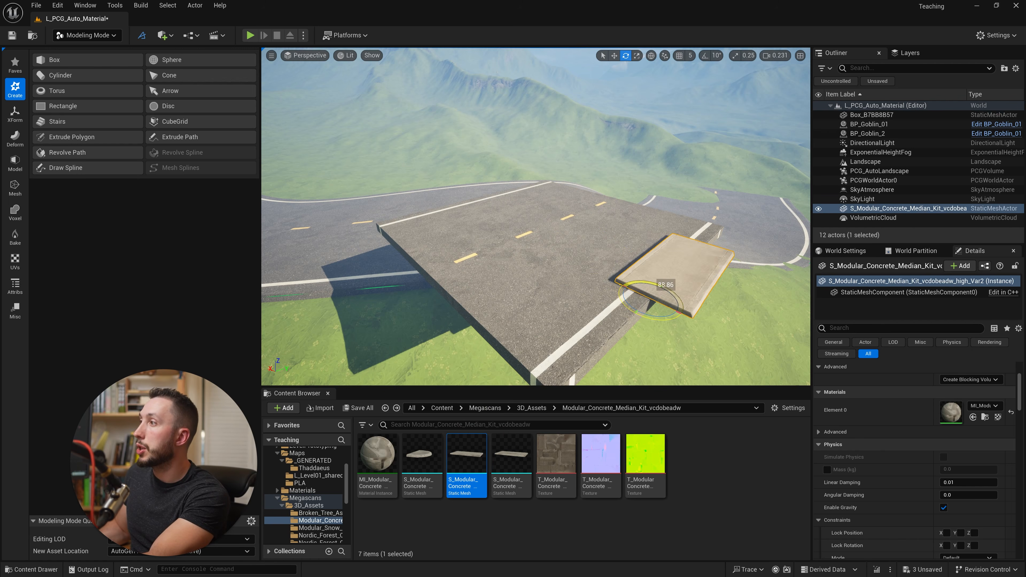
pyautogui.hotkey('ctrl', 'z')
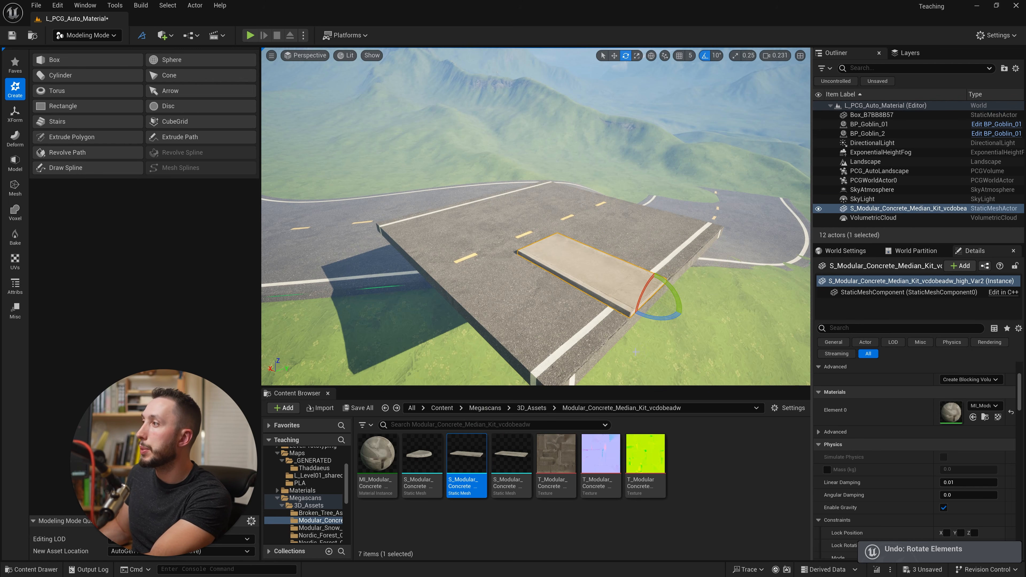
pyautogui.moveTo(668, 321)
pyautogui.mouseDown(button='right')
pyautogui.moveTo(606, 319)
pyautogui.moveTo(679, 322)
pyautogui.mouseUp(button='right')
pyautogui.moveTo(638, 317); pyautogui.dragTo(628, 289)
pyautogui.press('w')
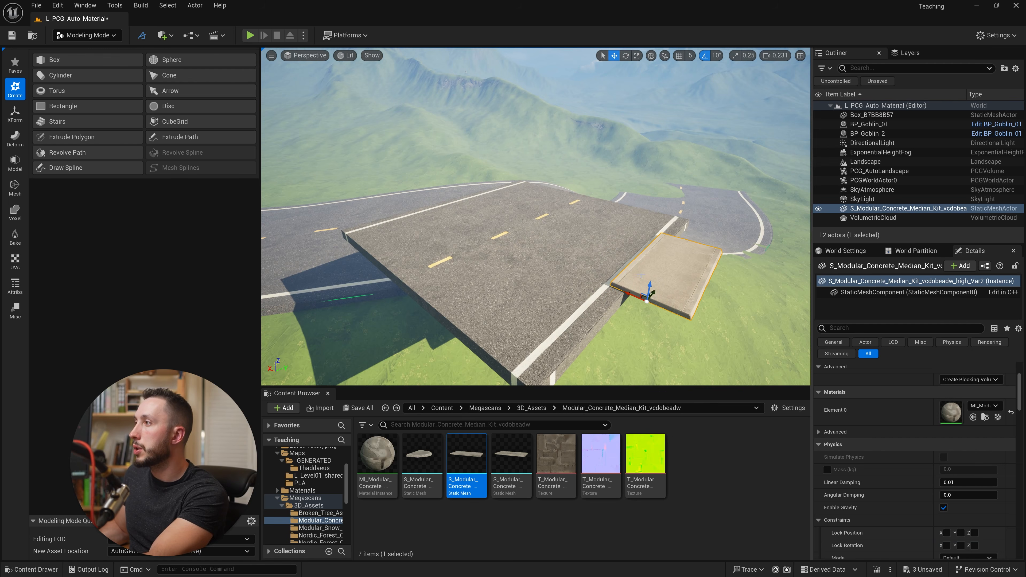
# - Enlarge the concrete slab and move it against the edge of the road piece
pyautogui.moveTo(631, 295); pyautogui.dragTo(667, 309)
pyautogui.hotkey('ctrl', 'z')
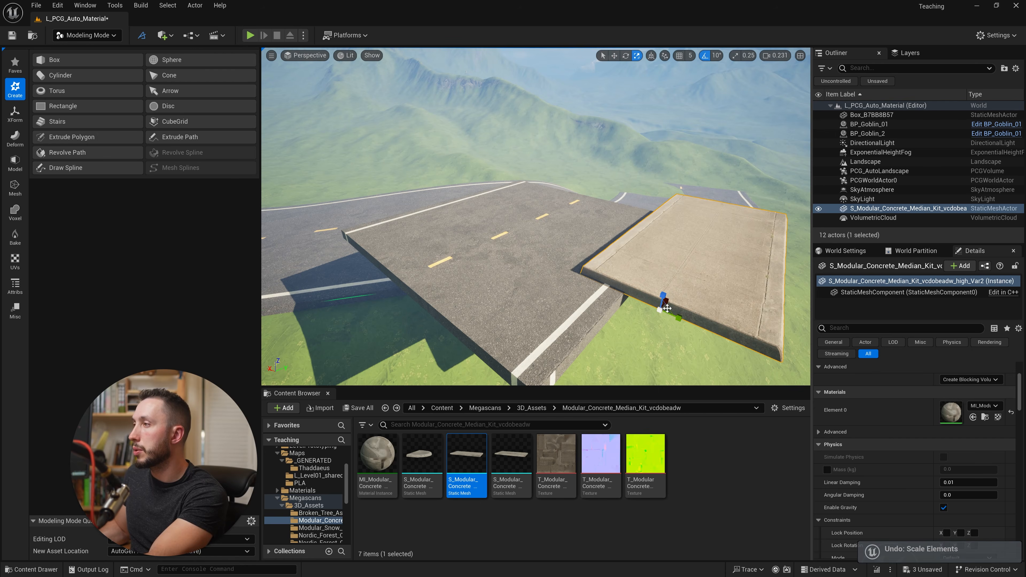
pyautogui.press('w')
pyautogui.moveTo(679, 317); pyautogui.dragTo(484, 264, button='right')
pyautogui.moveTo(497, 258); pyautogui.dragTo(494, 259)
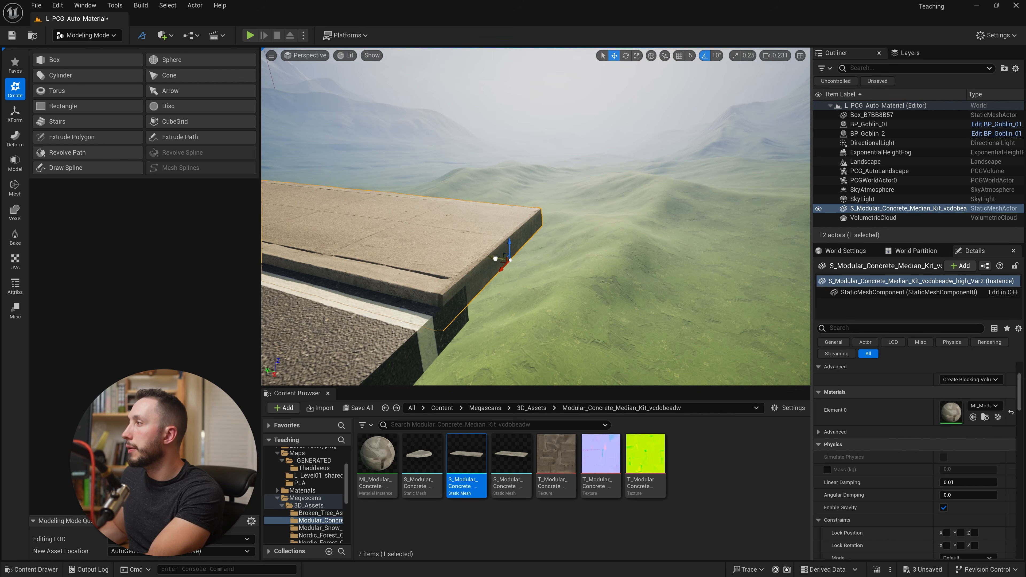
# - Stretch the concrete slab lengthwise until it matches the length of the road piece
pyautogui.moveTo(494, 258); pyautogui.dragTo(372, 230, button='right')
pyautogui.moveTo(432, 203); pyautogui.dragTo(344, 259, button='right')
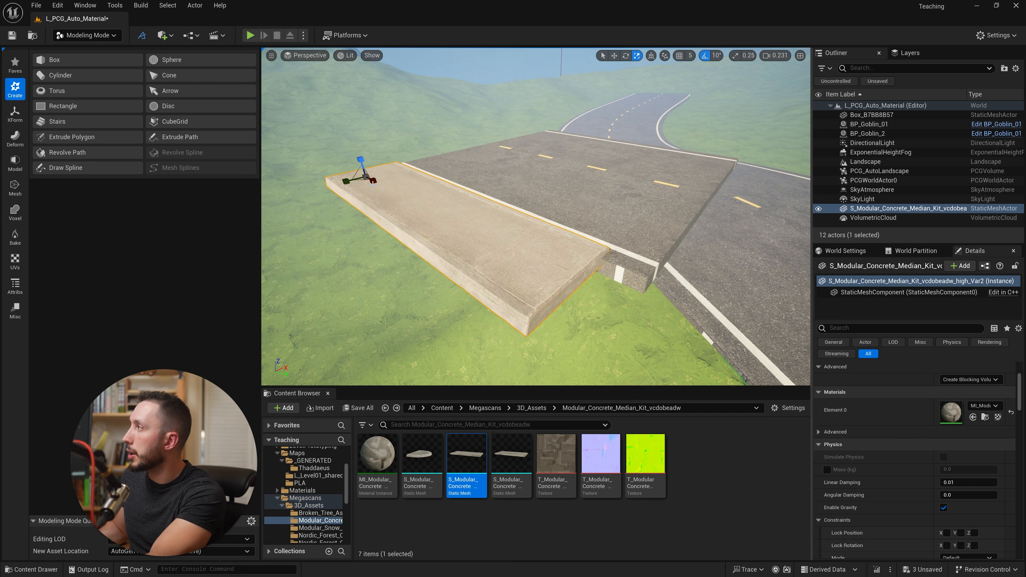
pyautogui.moveTo(372, 182); pyautogui.dragTo(403, 198)
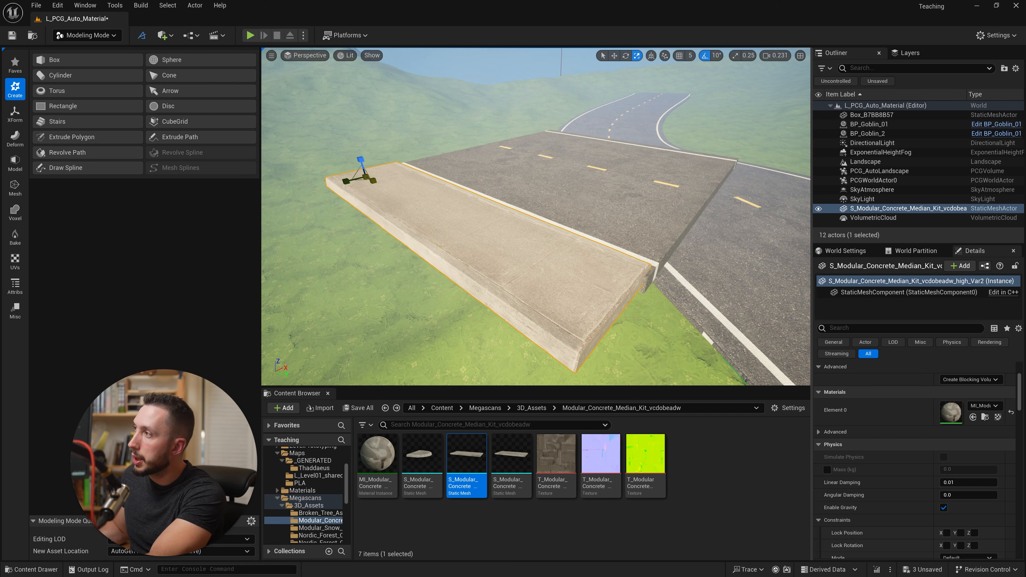
pyautogui.moveTo(494, 259); pyautogui.dragTo(716, 311, button='right')
# - Duplicate the concrete slab to the road piece's opposite edge and select both slabs together with the road piece
pyautogui.press('w')
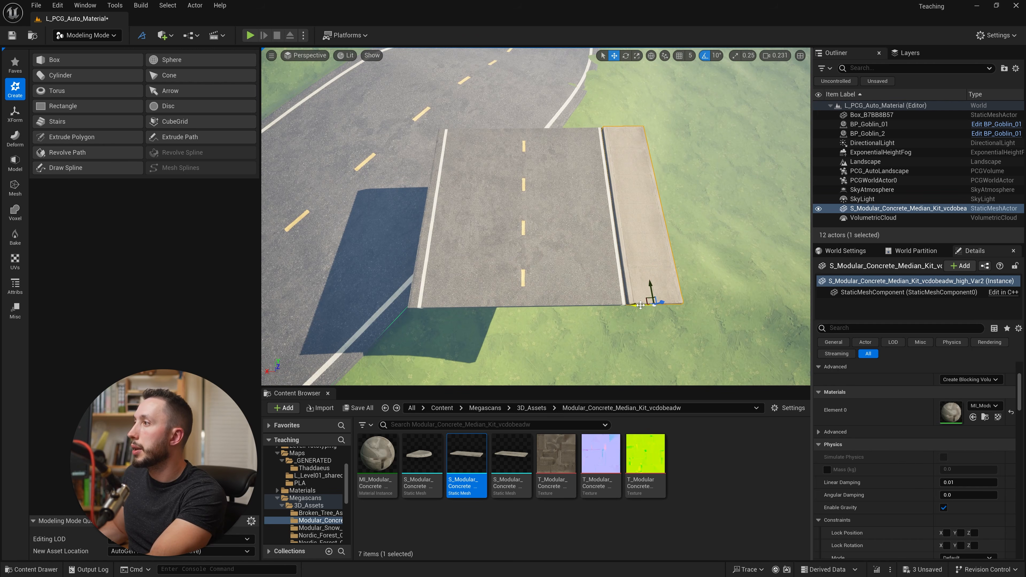
pyautogui.keyDown('alt'); pyautogui.moveTo(641, 305); pyautogui.dragTo(382, 277); pyautogui.keyUp('alt')
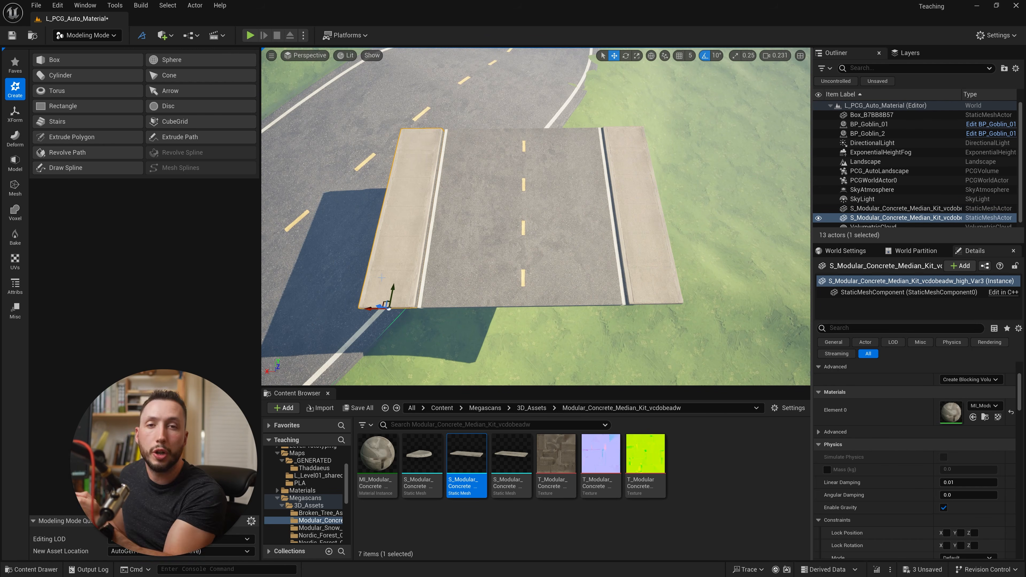
pyautogui.keyDown('shift'); pyautogui.click(651, 229); pyautogui.keyUp('shift')
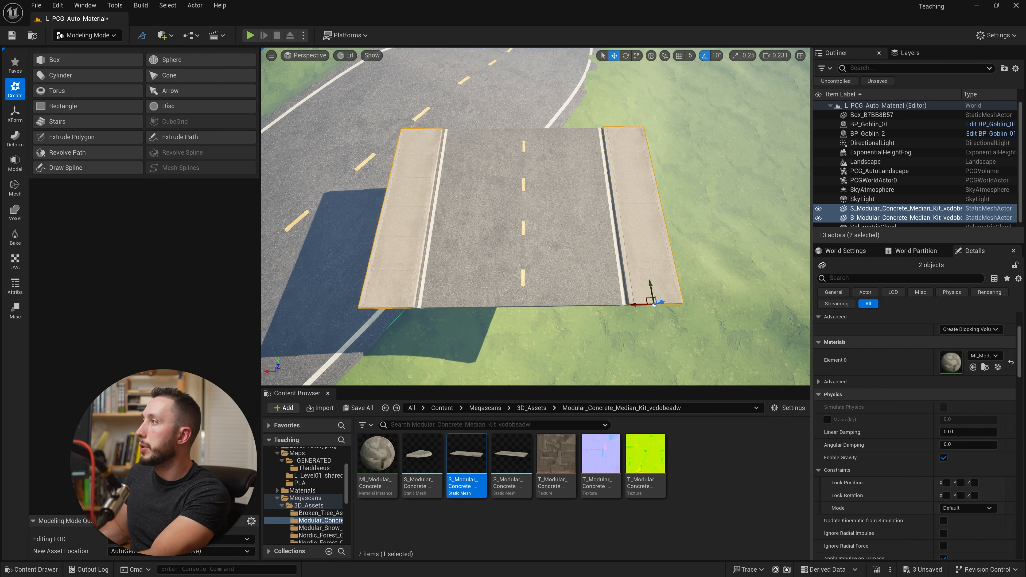
pyautogui.keyDown('shift'); pyautogui.click(566, 235); pyautogui.keyUp('shift')
pyautogui.moveTo(566, 234); pyautogui.dragTo(497, 190, button='right')
pyautogui.moveTo(451, 246); pyautogui.dragTo(465, 251, button='right')
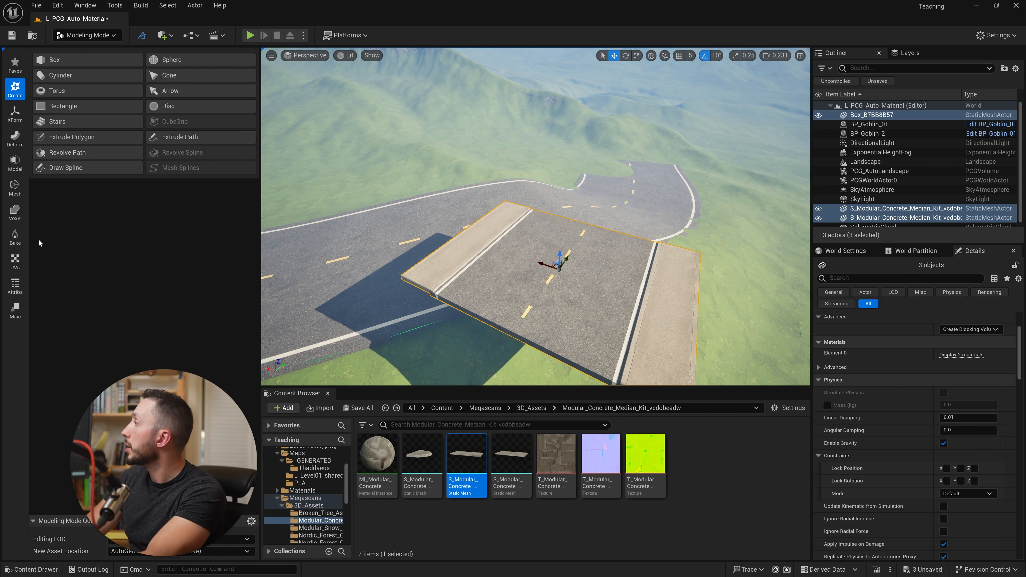
# - Merge the road piece and both concrete slabs into a new object named roadSidewalk, deleting the input meshes
pyautogui.click(15, 162)
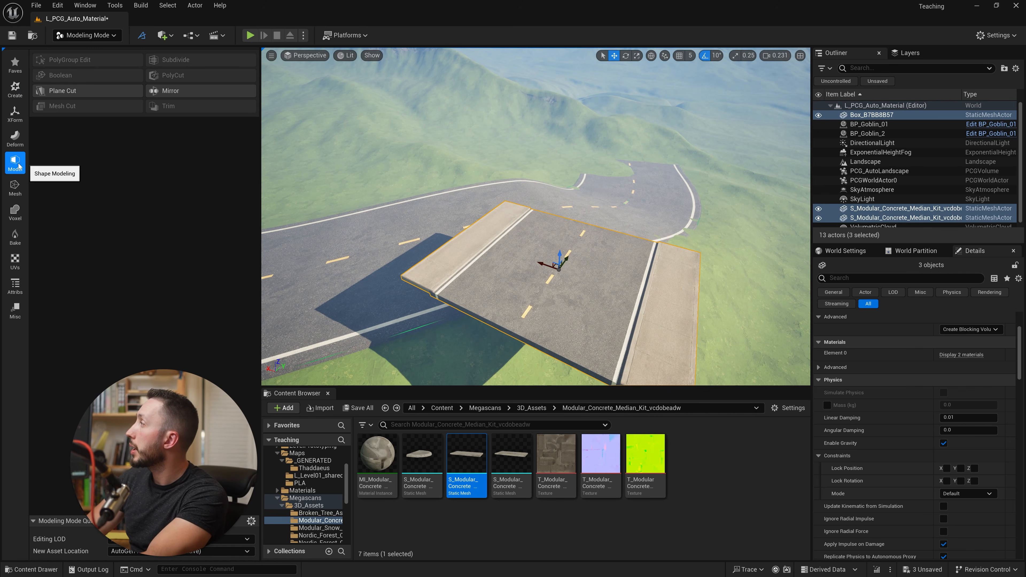
pyautogui.click(16, 190)
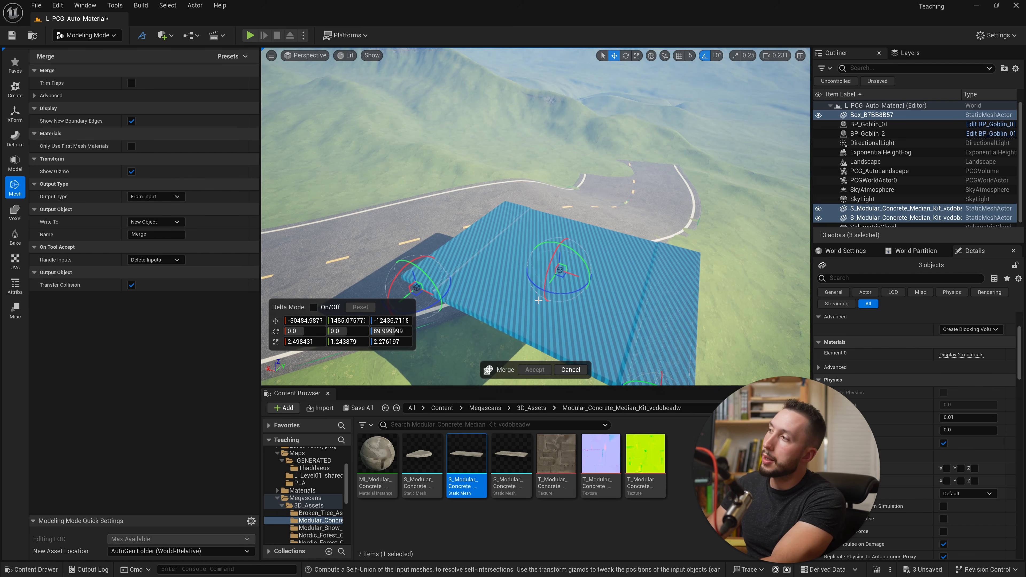
pyautogui.moveTo(538, 301); pyautogui.dragTo(465, 291, button='right')
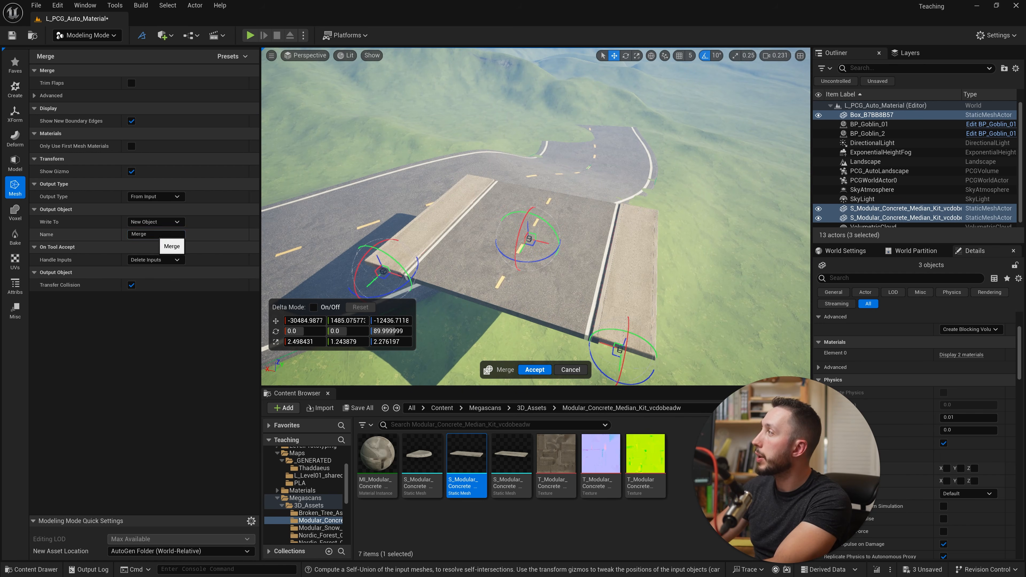
pyautogui.write('roadSi')
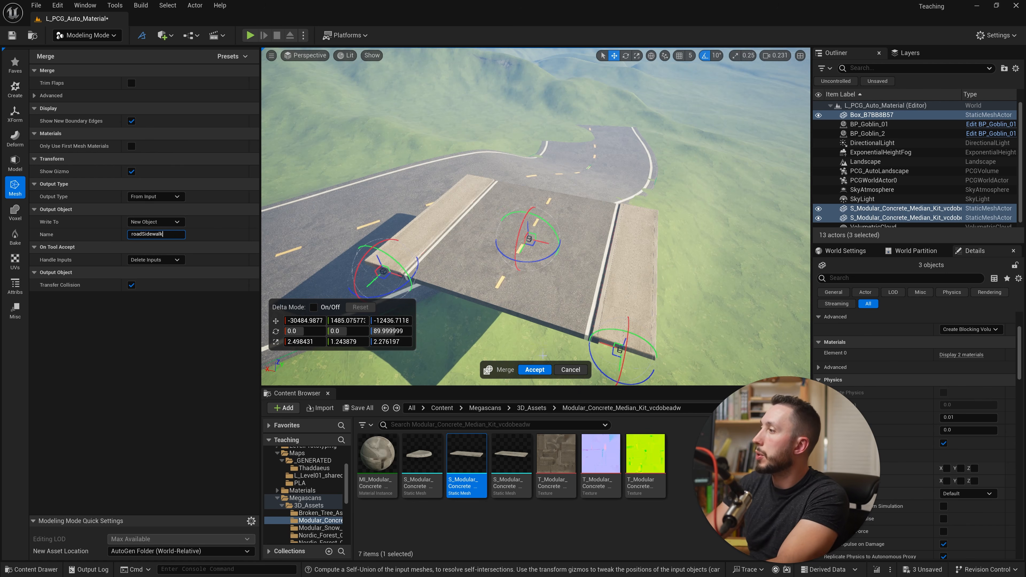
pyautogui.write('dewalk')
pyautogui.press('Return')
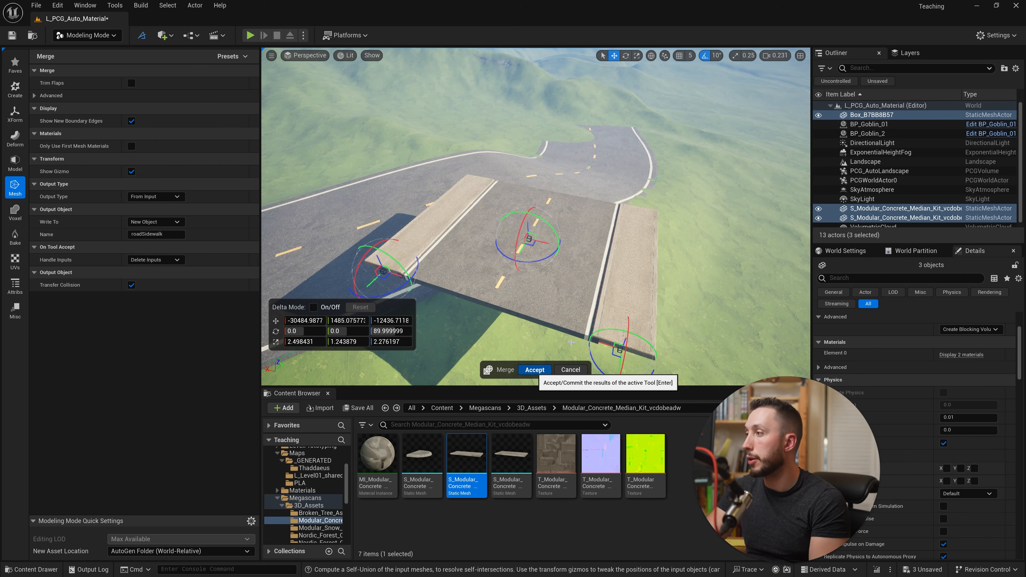
pyautogui.click(534, 370)
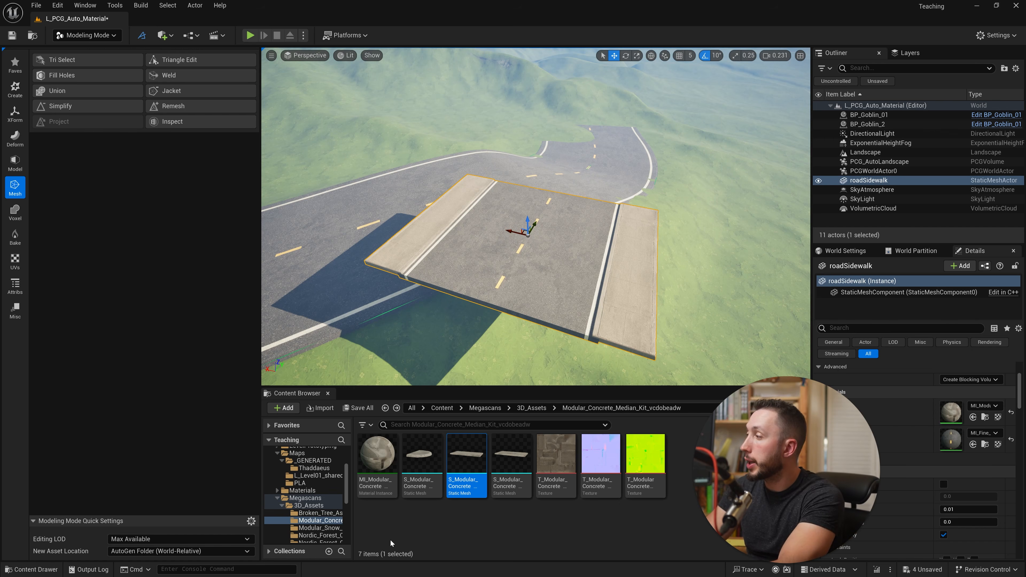
# - Browse to the user's subfolder under Maps/_GENERATED and locate the merged roadSidewalk mesh asset
pyautogui.click(297, 453)
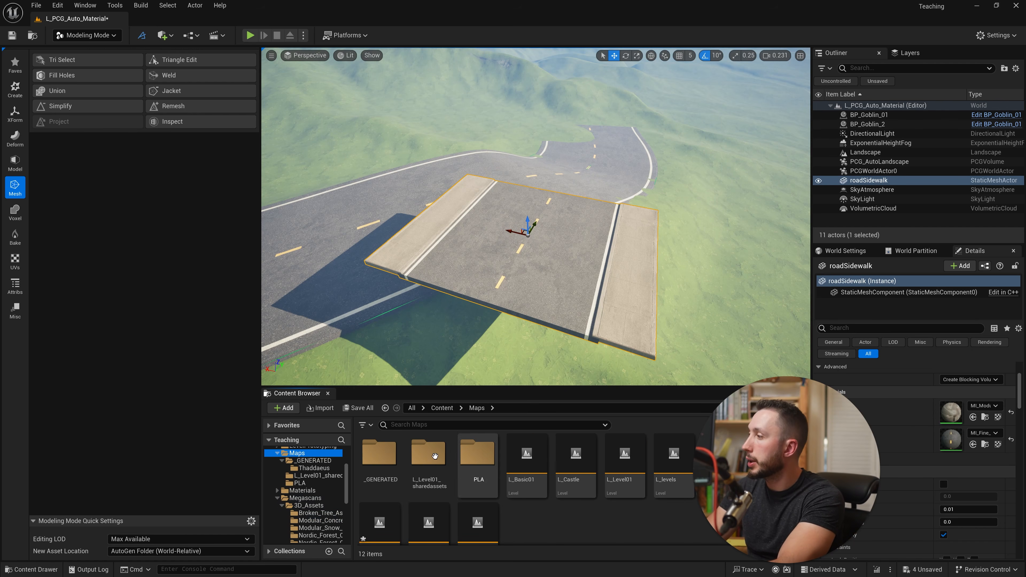
pyautogui.doubleClick(379, 453)
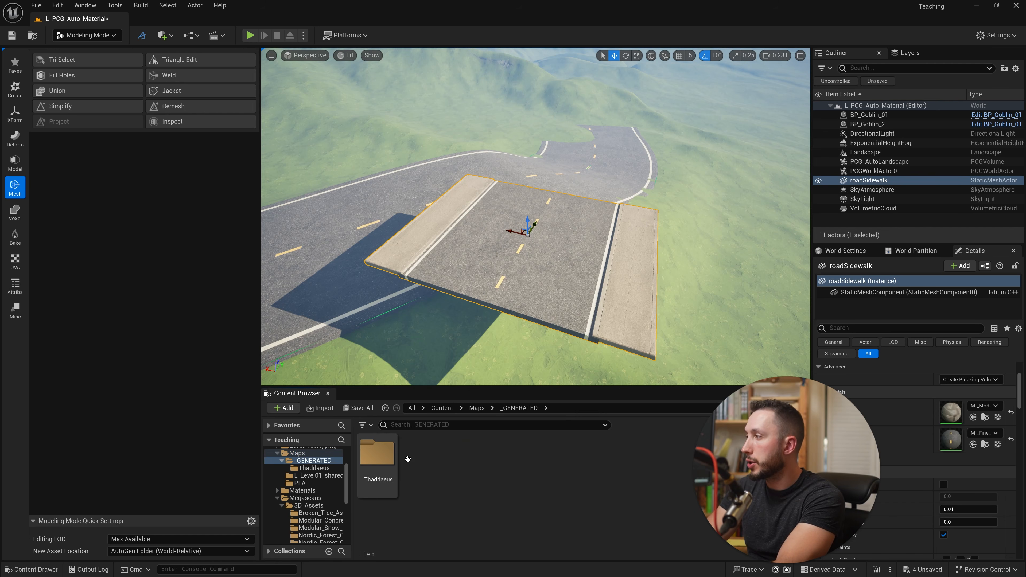
pyautogui.doubleClick(379, 453)
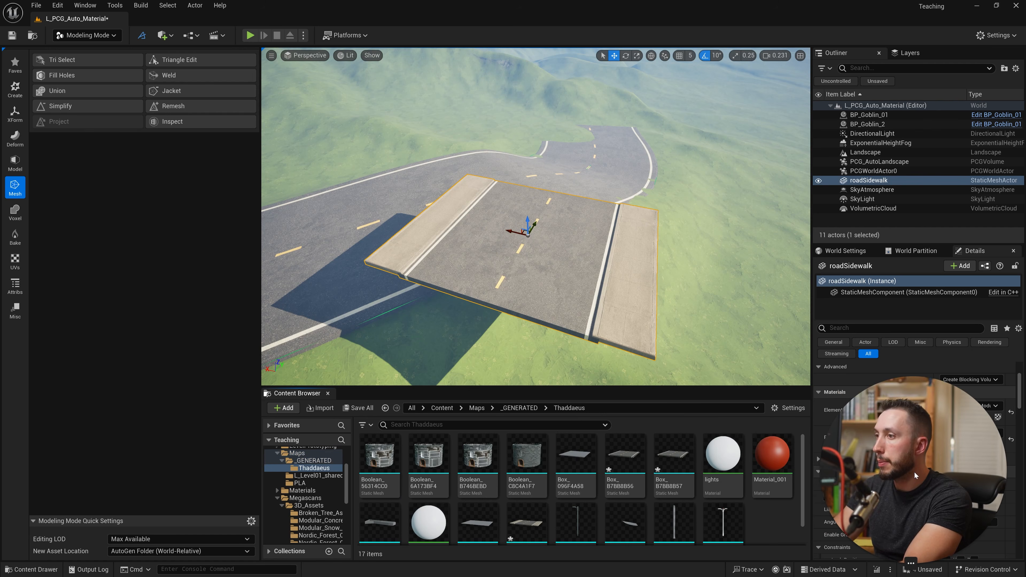
pyautogui.scroll(-1, 536, 488)
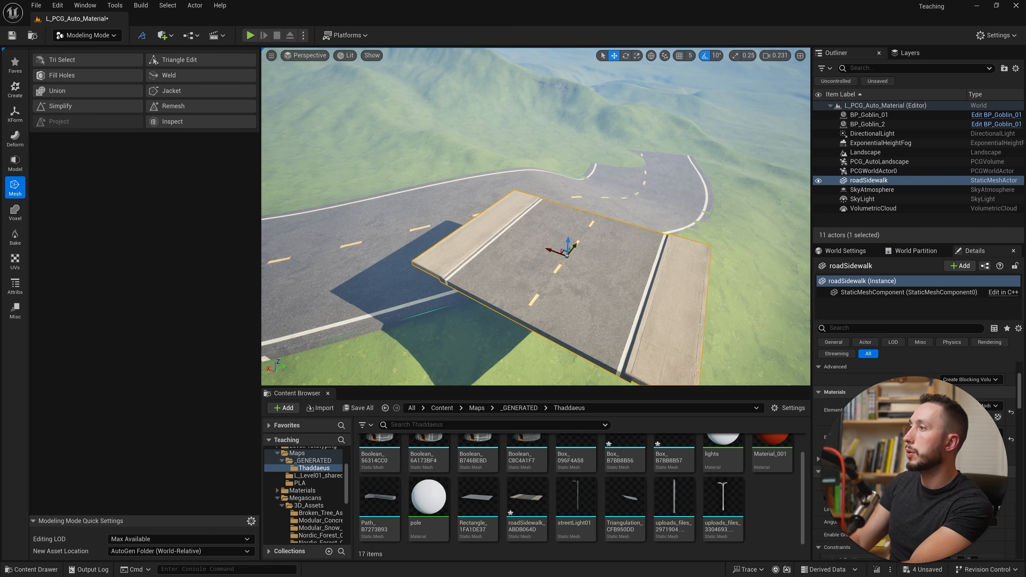
# - Delete the merged roadSidewalk actor from the level and switch to Landscape Mode
pyautogui.press('Delete')
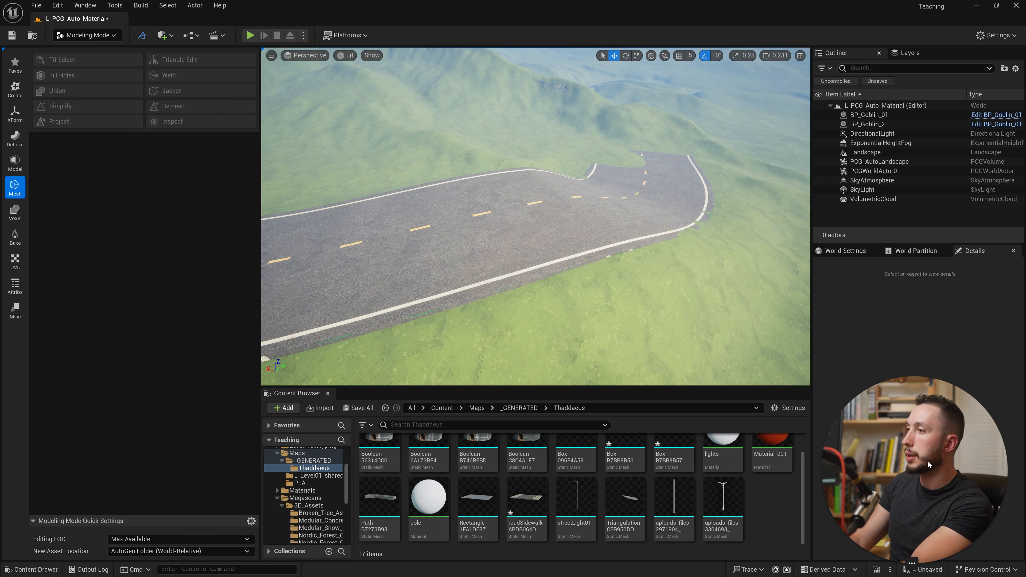
pyautogui.click(93, 35)
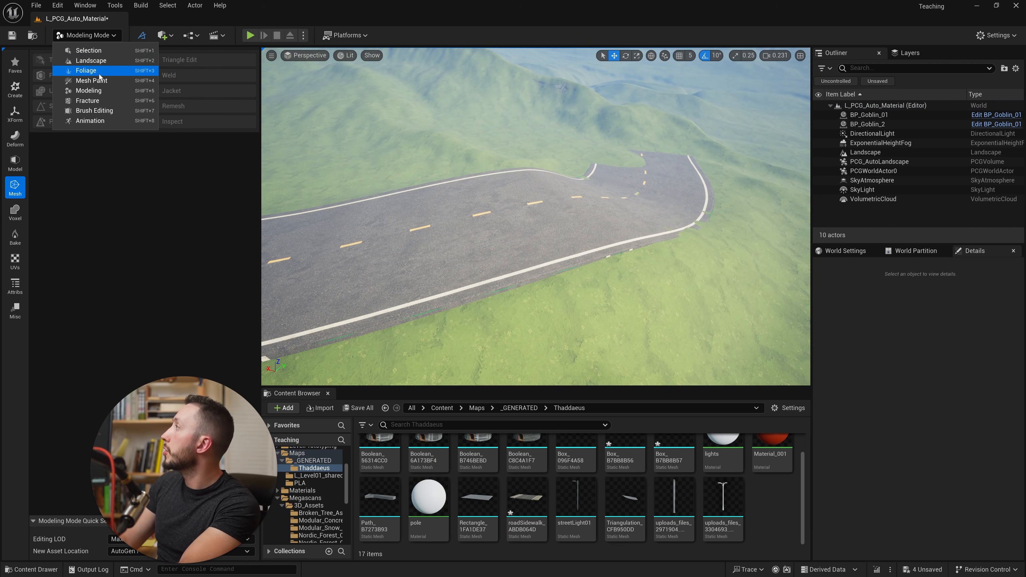
pyautogui.click(101, 69)
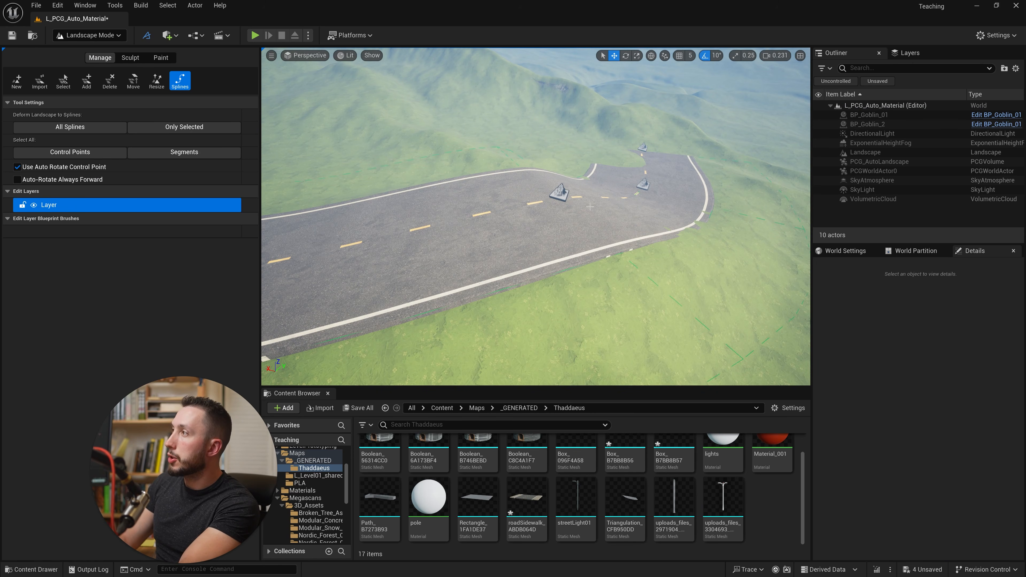
# - Select all landscape spline segments and replace their spline mesh with the roadSidewalk mesh
pyautogui.click(183, 153)
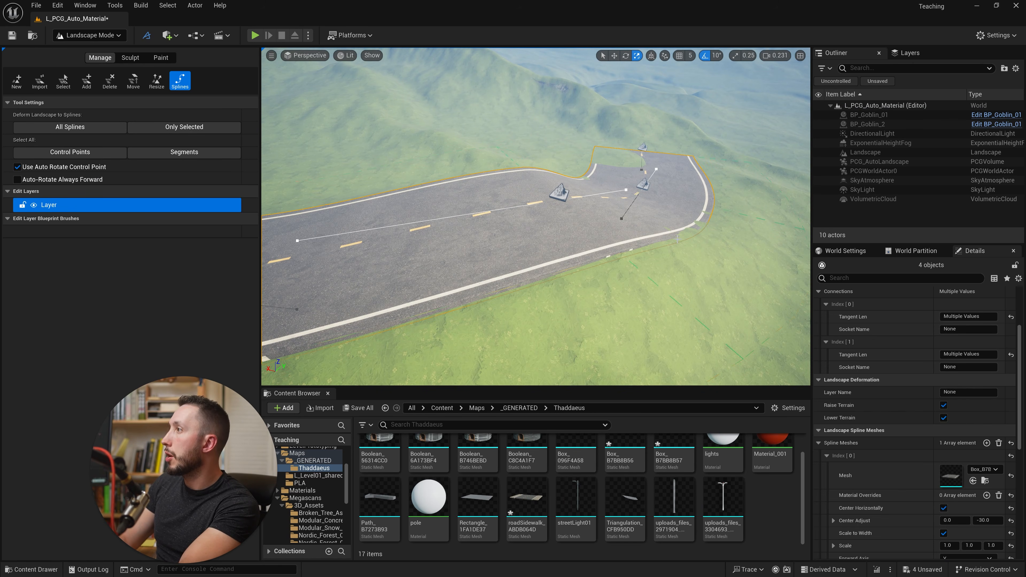
pyautogui.moveTo(526, 499); pyautogui.dragTo(960, 475)
pyautogui.moveTo(960, 475); pyautogui.dragTo(961, 475)
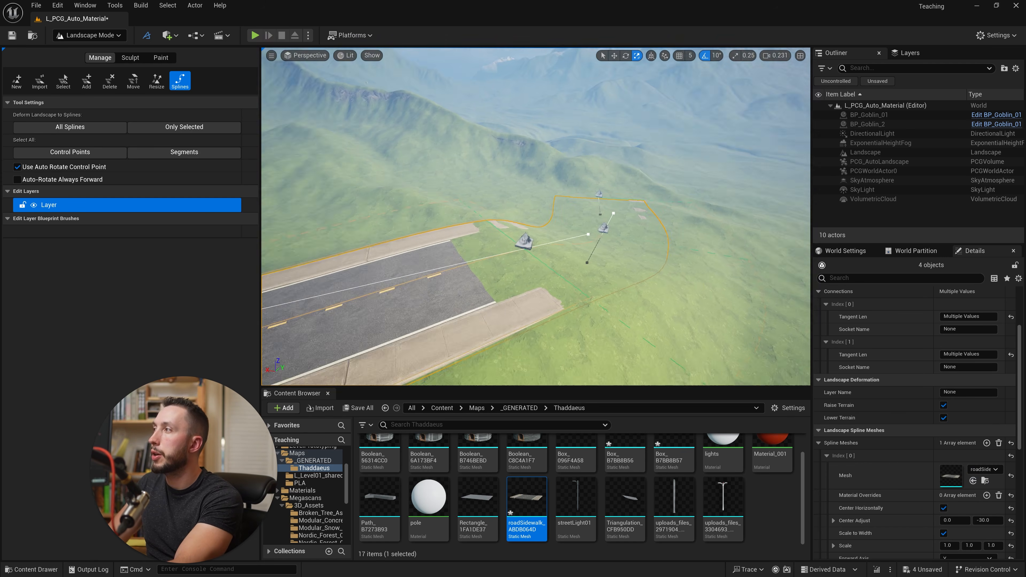
pyautogui.moveTo(536, 217); pyautogui.dragTo(541, 267, button='right')
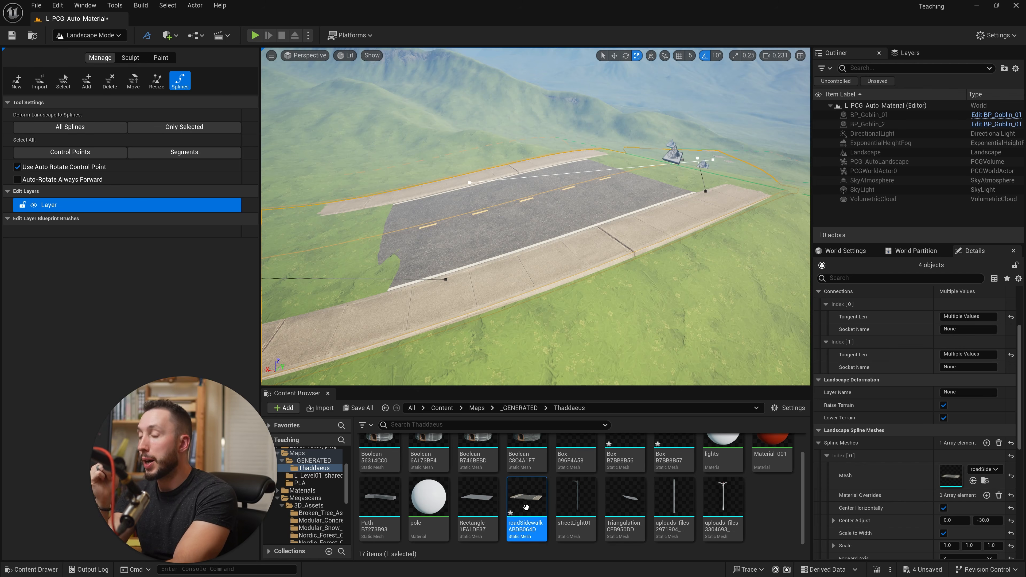
# - Enable Nanite on the roadSidewalk static mesh asset
pyautogui.moveTo(527, 508)
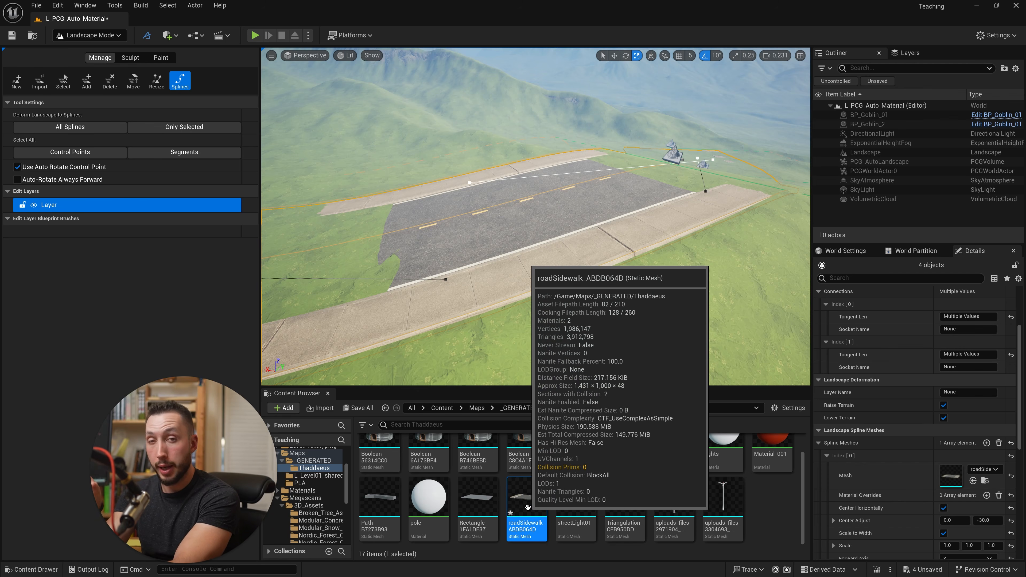
pyautogui.rightClick(527, 501)
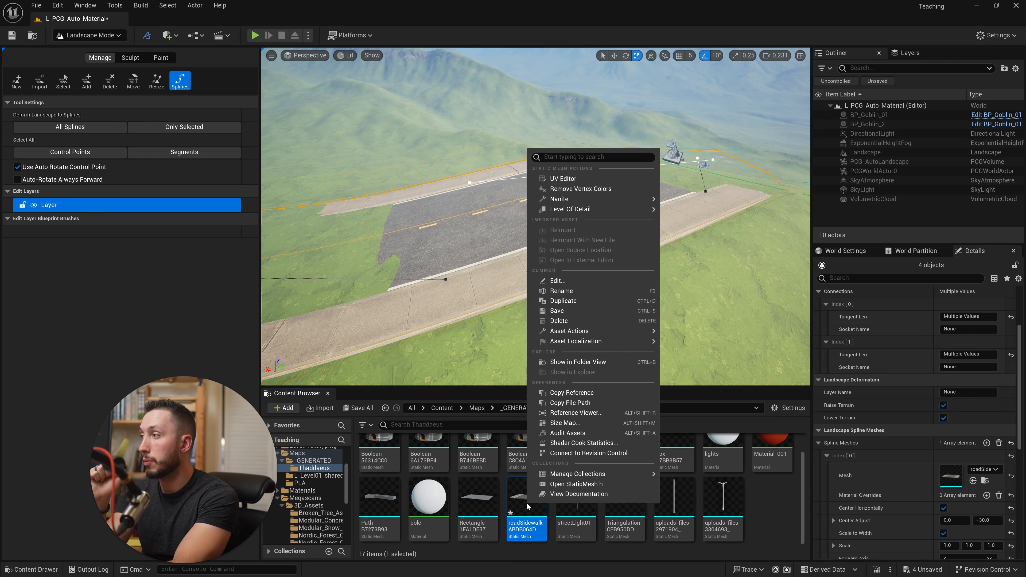
pyautogui.moveTo(591, 198)
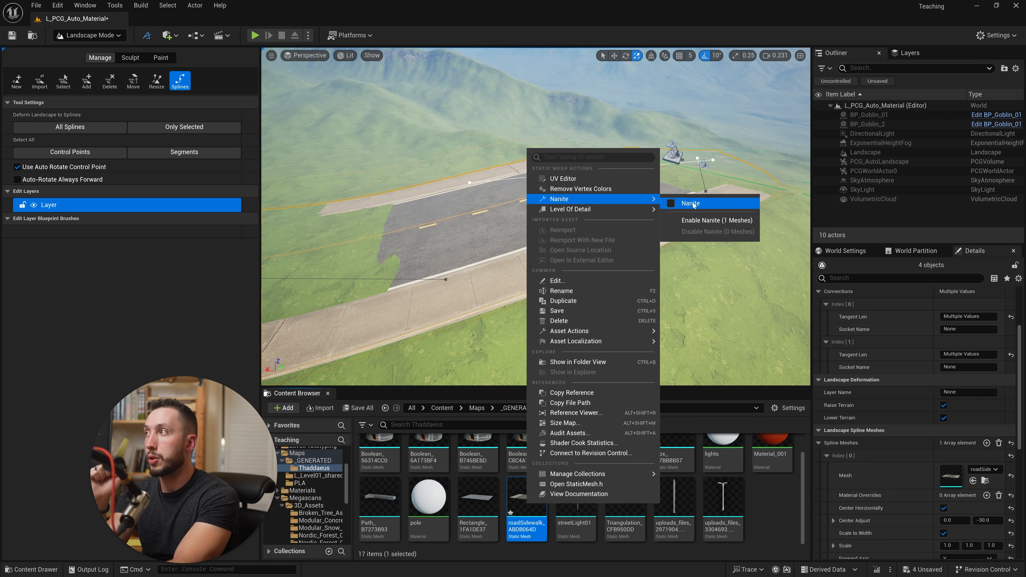
pyautogui.click(703, 221)
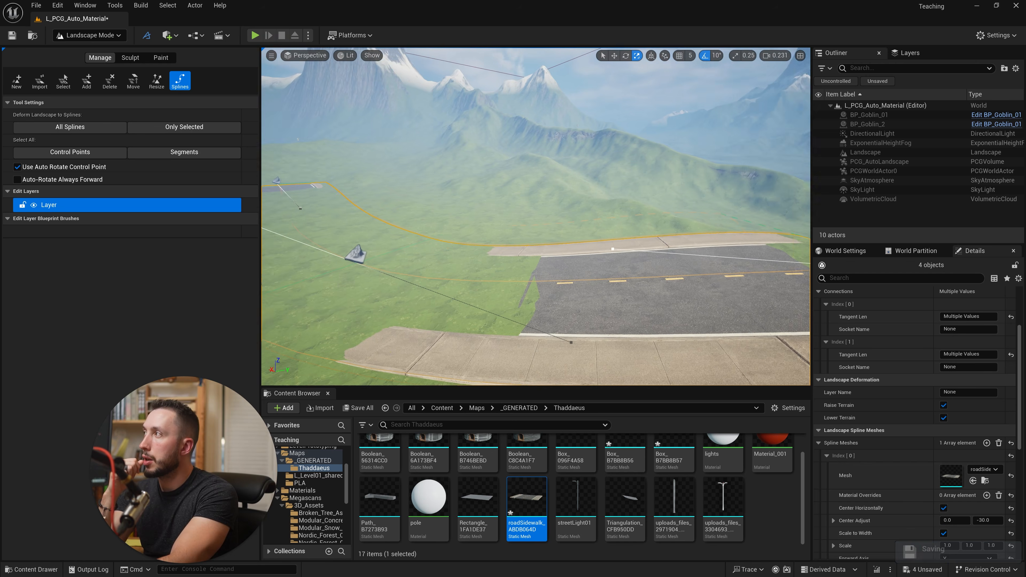
# - Deform the landscape to only the selected road spline segments
pyautogui.moveTo(539, 244); pyautogui.dragTo(582, 242, button='right')
pyautogui.moveTo(712, 267); pyautogui.dragTo(646, 251, button='right')
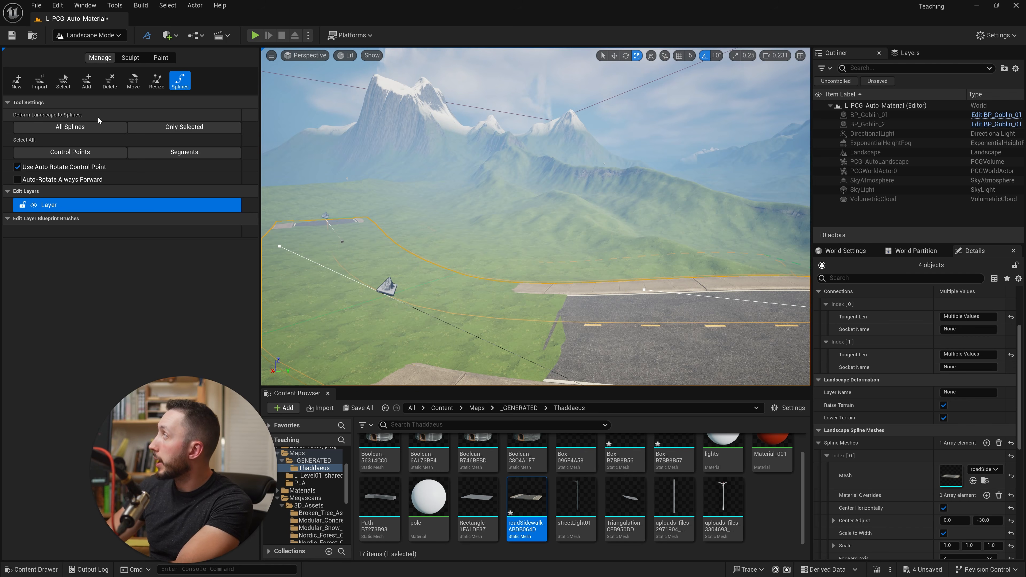
pyautogui.click(194, 128)
pyautogui.moveTo(436, 178); pyautogui.dragTo(612, 235, button='right')
pyautogui.press('w')
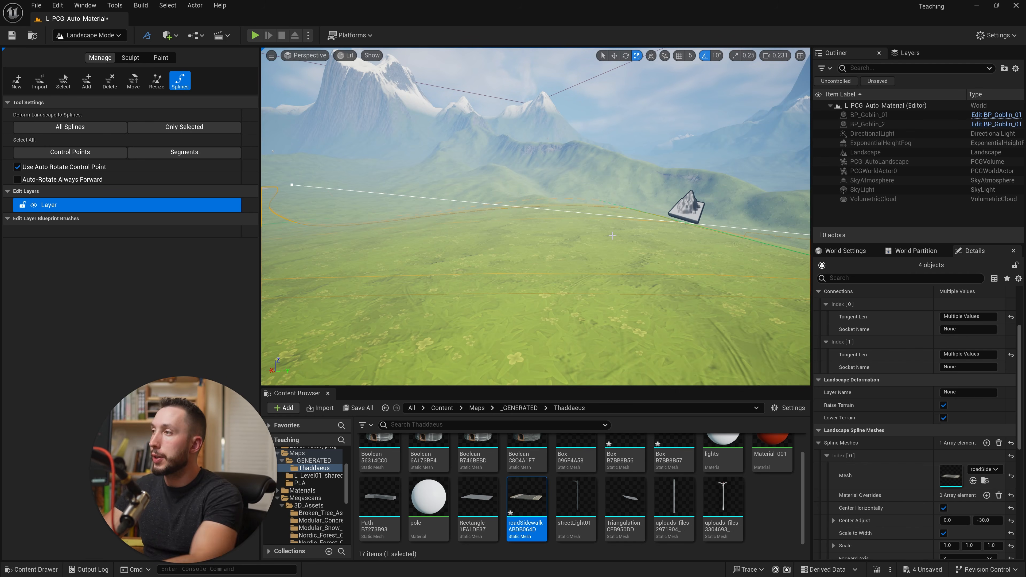
# - Set the vertical Center Adjust of the selected segments' spline mesh to -10
pyautogui.scroll(5, 928, 422)
pyautogui.scroll(-5, 929, 423)
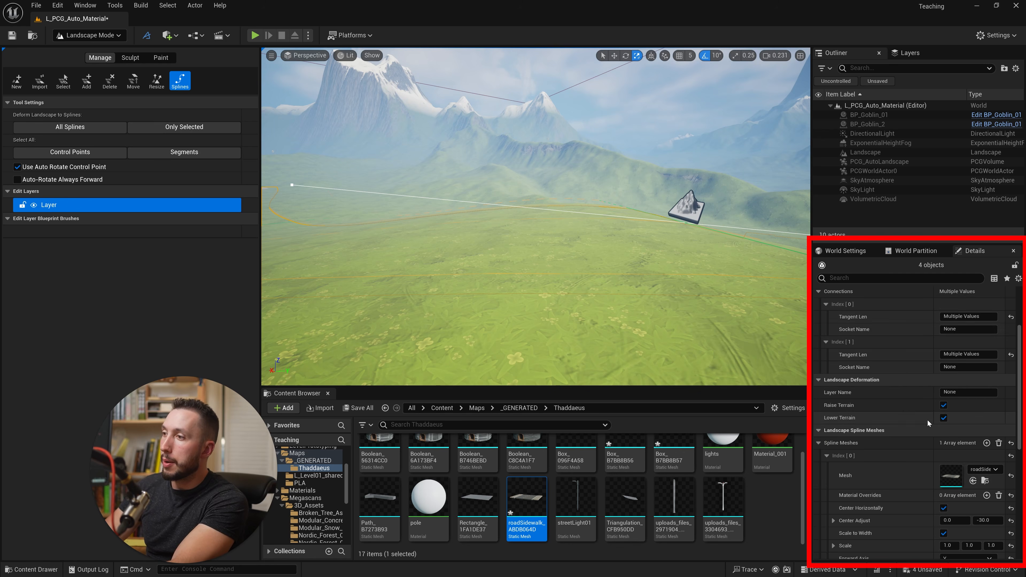
pyautogui.scroll(-5, 928, 422)
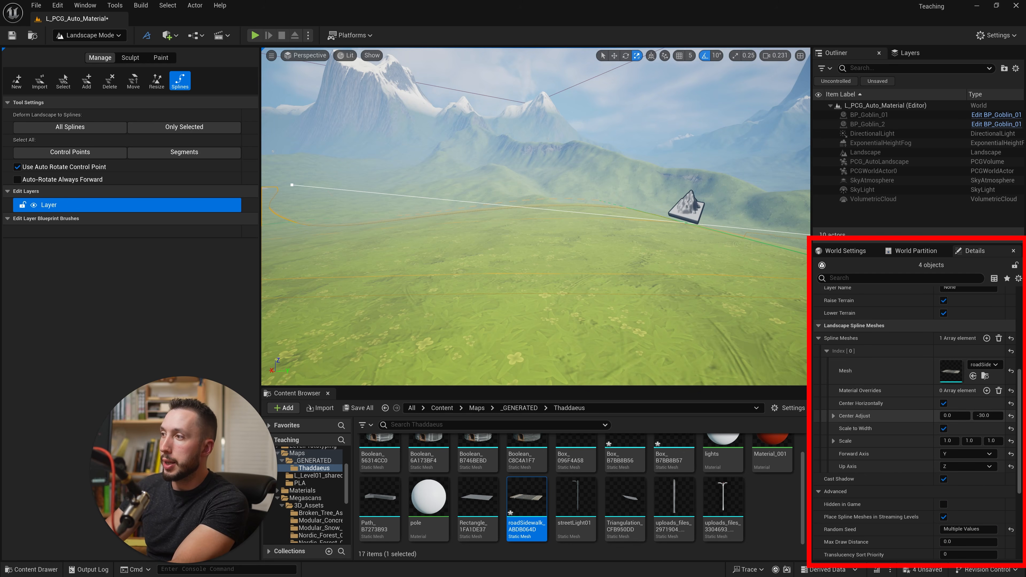
pyautogui.click(975, 419)
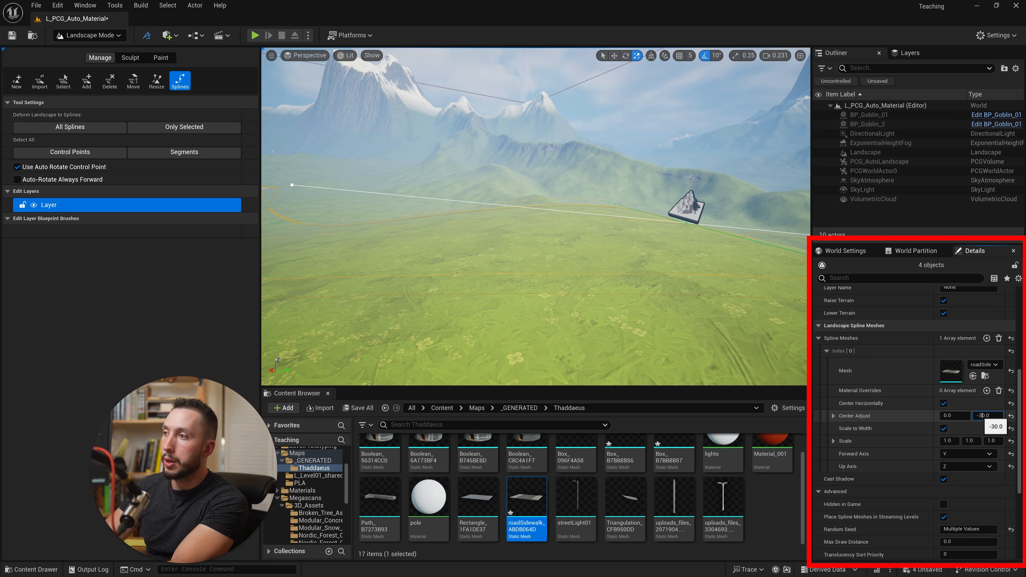
pyautogui.press('Return')
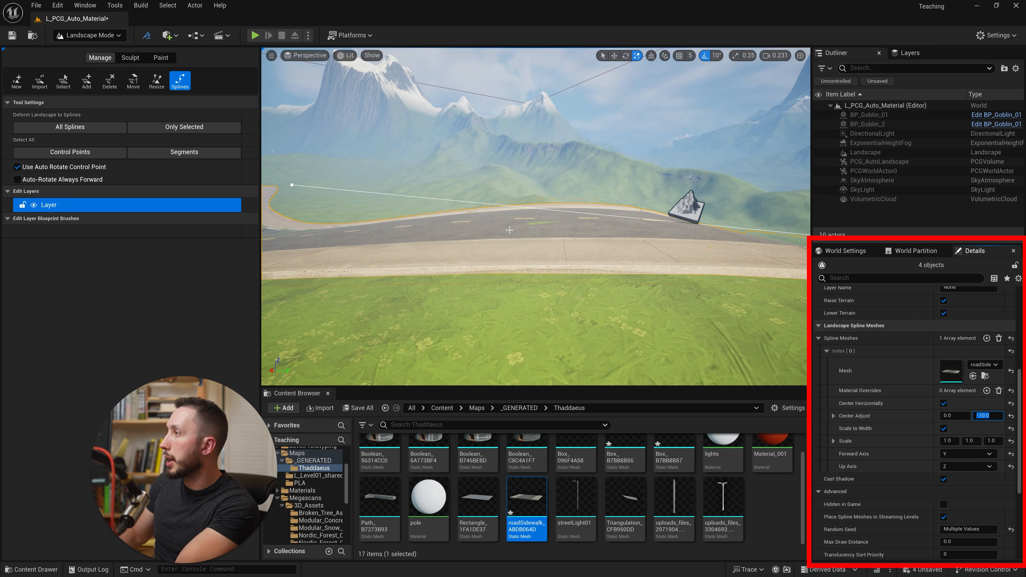
pyautogui.moveTo(606, 242); pyautogui.dragTo(630, 279, button='right')
pyautogui.press('w')
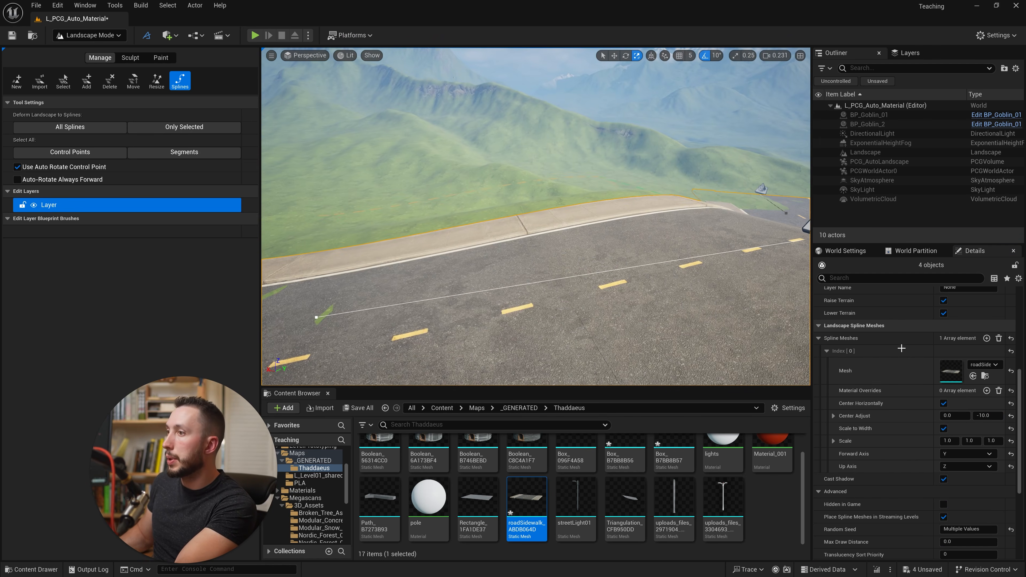
# - Reset the spline mesh's Center Adjust to its default of 0.0 and check the road and sidewalk height along the terrain
pyautogui.click(1011, 416)
pyautogui.moveTo(687, 259); pyautogui.dragTo(542, 312, button='right')
pyautogui.press('w')
pyautogui.press('w')
pyautogui.press('s')
pyautogui.press('w')
pyautogui.press('w')
pyautogui.press('s')
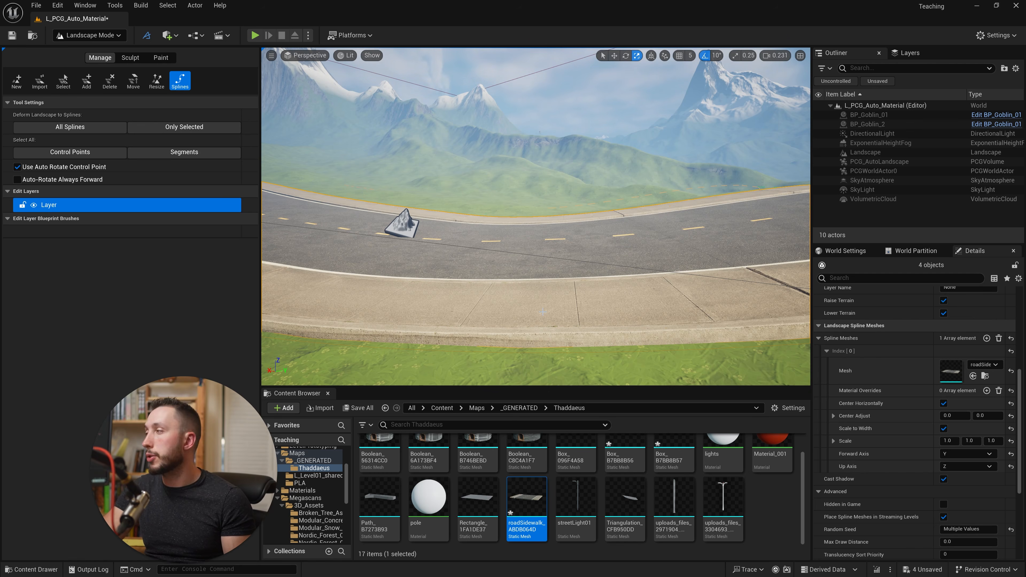
# - Switch to Selection mode and open the PCG folder under Content
pyautogui.click(90, 35)
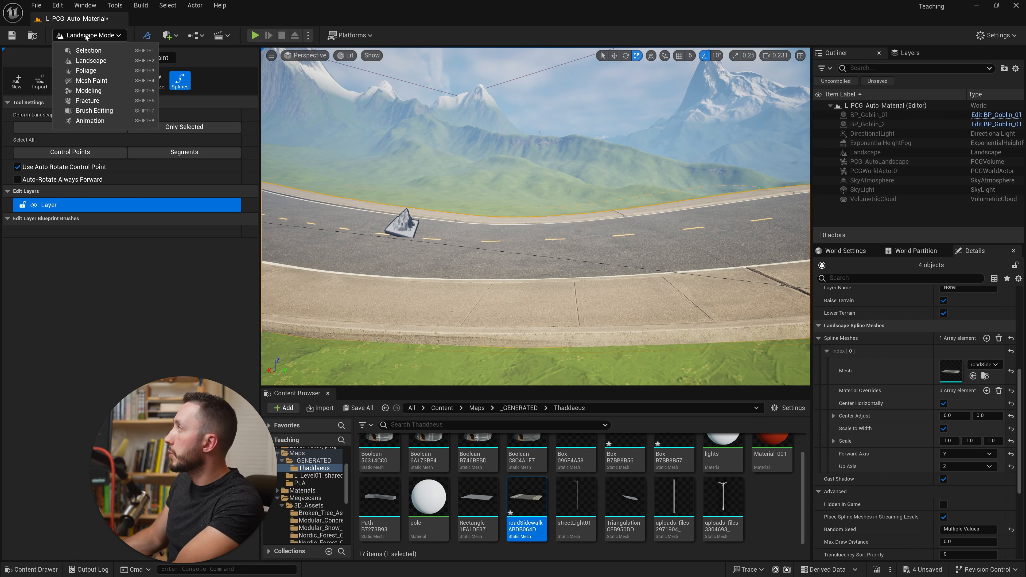
pyautogui.click(95, 52)
pyautogui.click(183, 408)
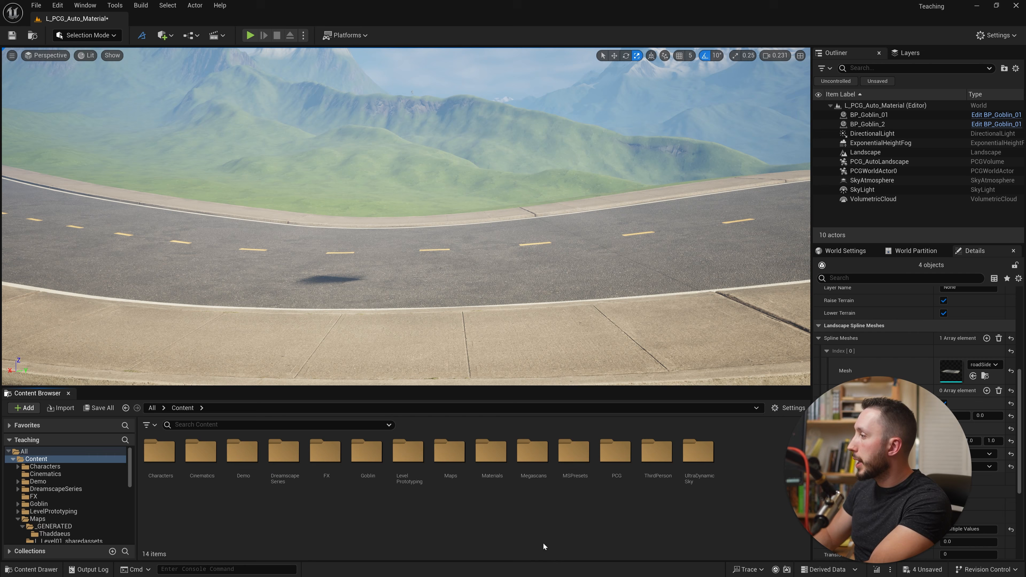
pyautogui.doubleClick(615, 455)
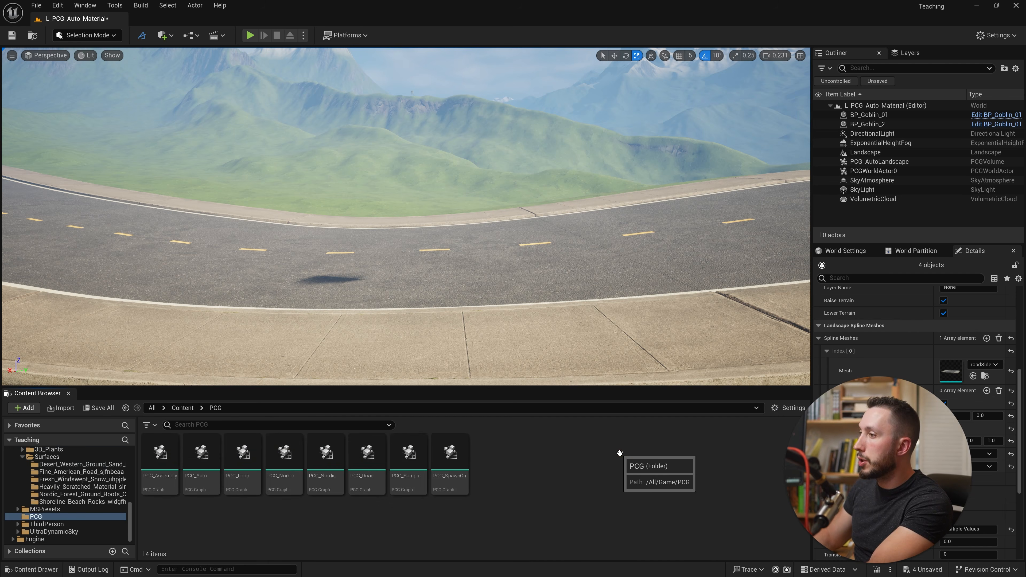
# - Create a PCG Graph asset named PCG_roadMeshes in the PCG folder
pyautogui.rightClick(497, 463)
pyautogui.moveTo(556, 379)
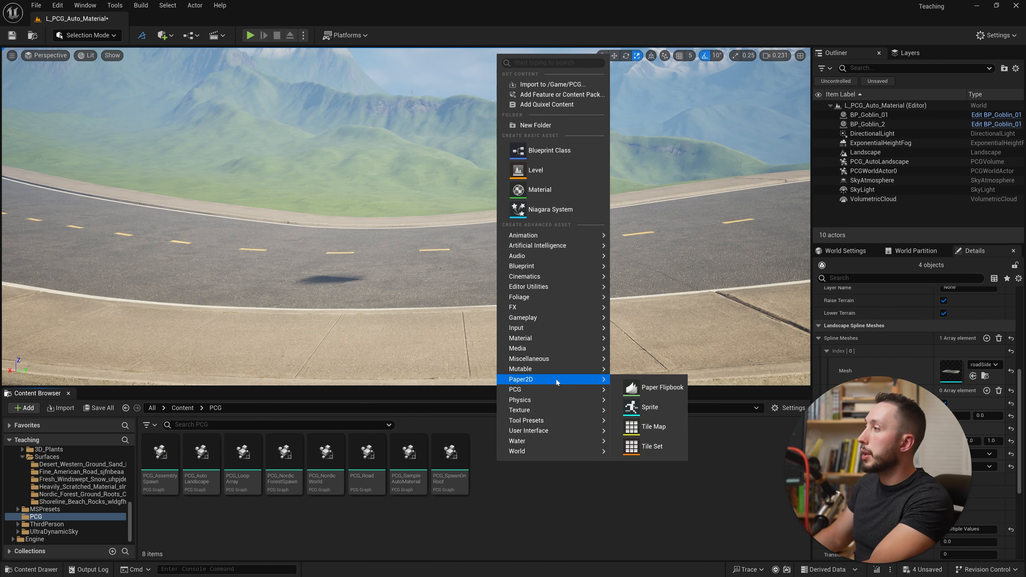
pyautogui.click(672, 401)
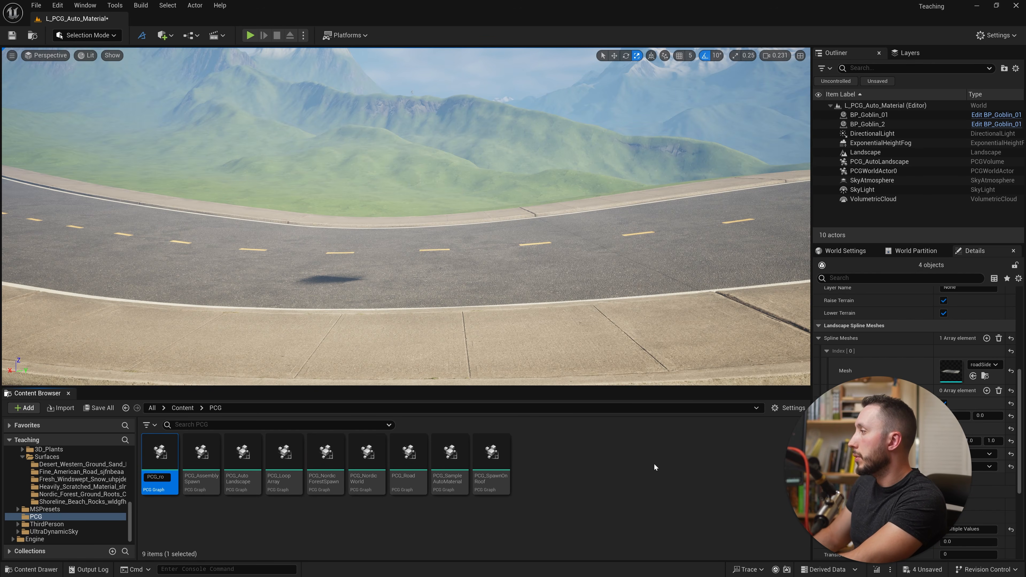
pyautogui.write('PCG_roadMeshes')
pyautogui.press('Return')
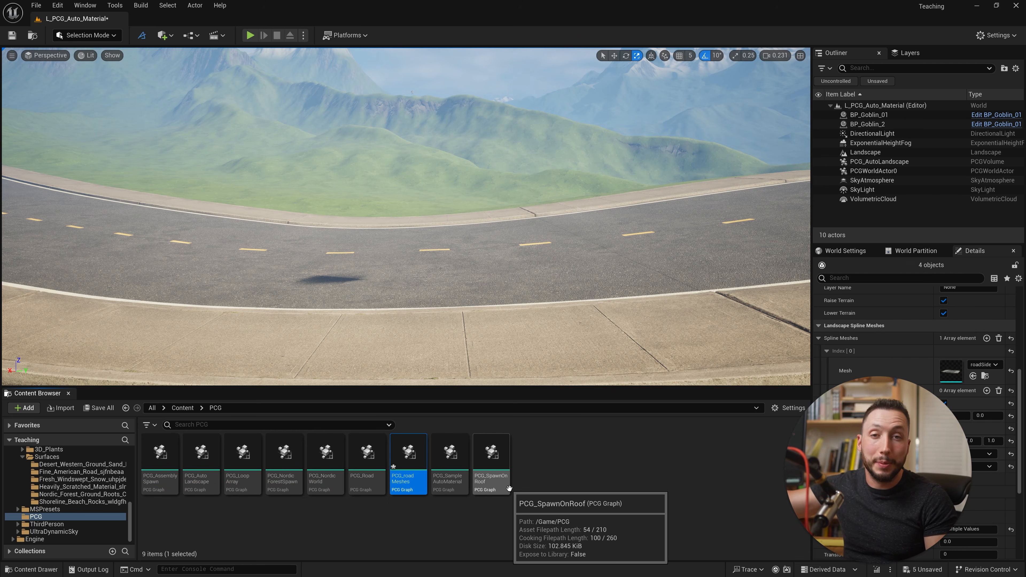
# - Search the project's plugins for pcg and check whether the Procedural Content Generation Framework is enabled
pyautogui.click(57, 5)
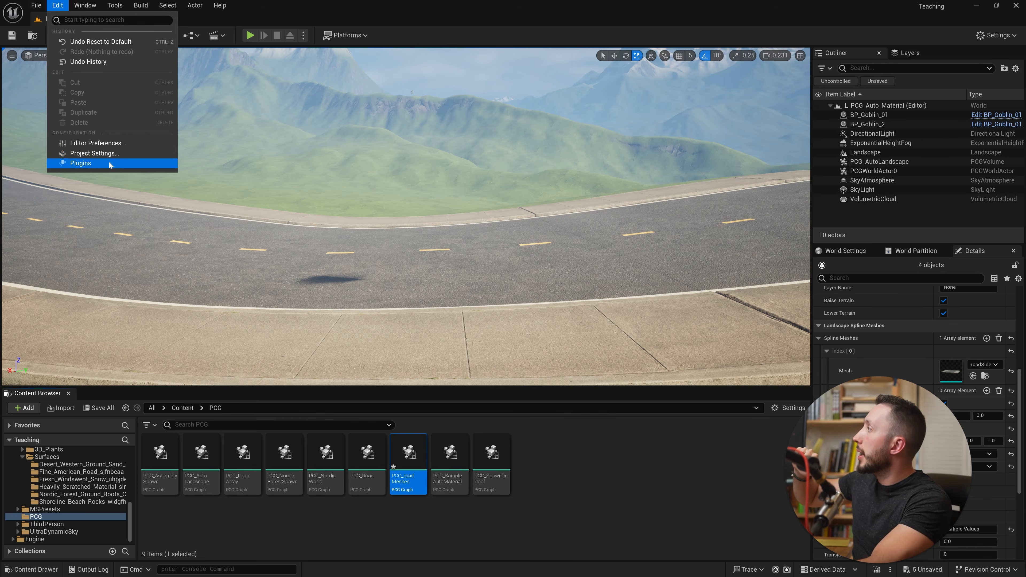
pyautogui.click(105, 164)
pyautogui.write('pcg')
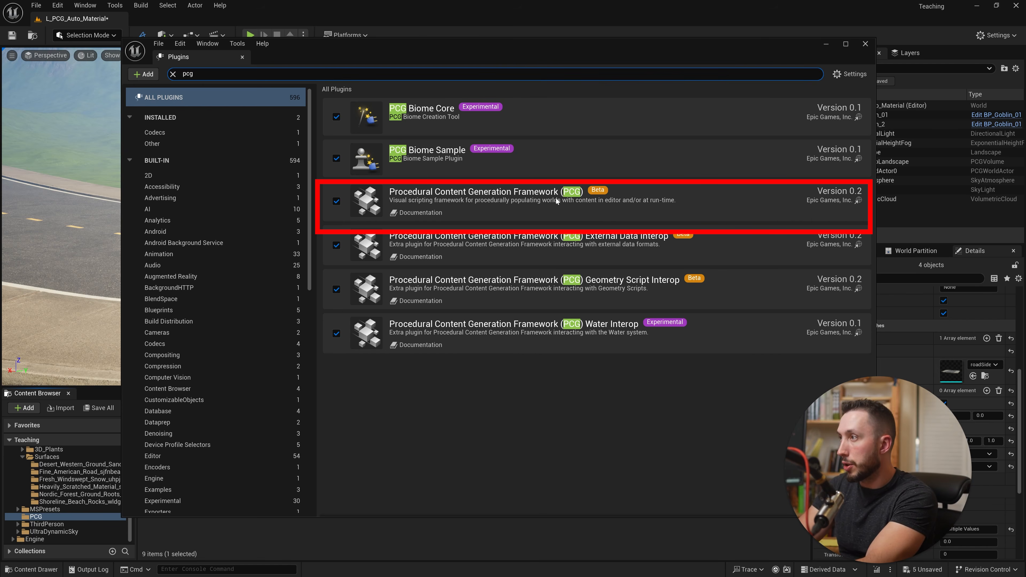
pyautogui.click(865, 44)
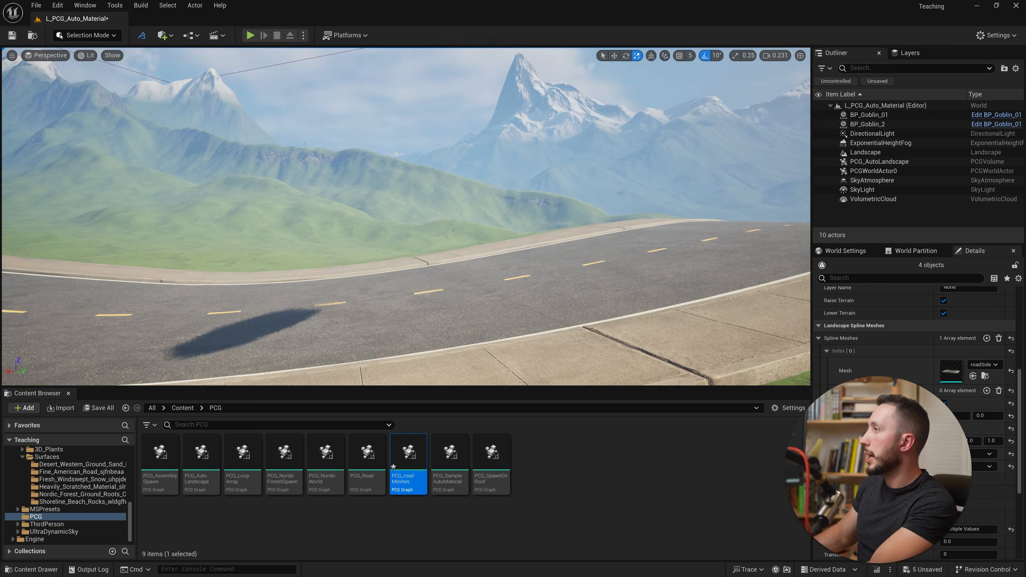
# - Place the PCG_roadMeshes graph in the level as a volume by the road and open its graph for editing
pyautogui.press('s')
pyautogui.moveTo(406, 216); pyautogui.dragTo(382, 233, button='right')
pyautogui.moveTo(396, 452); pyautogui.dragTo(325, 215)
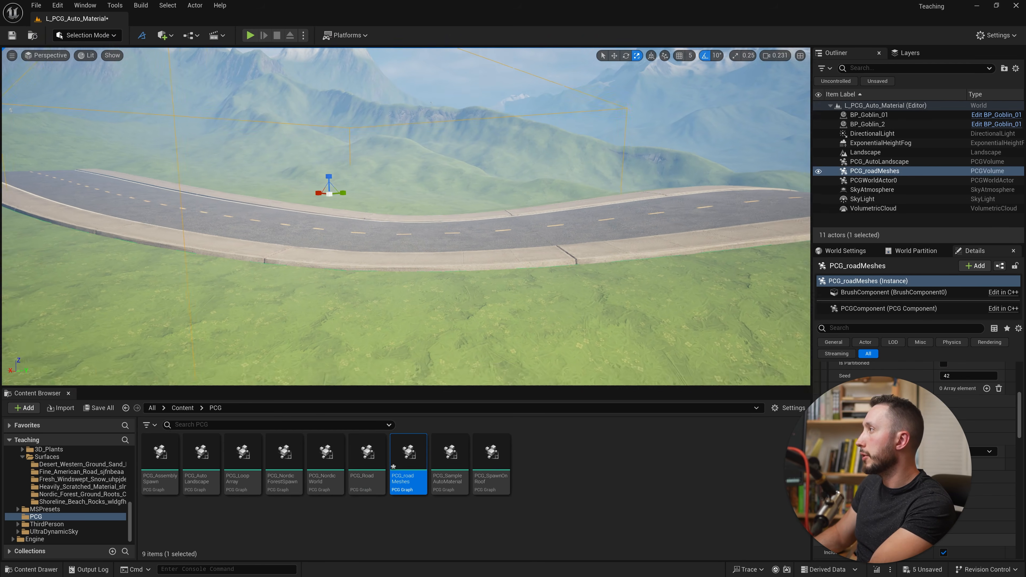
pyautogui.press('f')
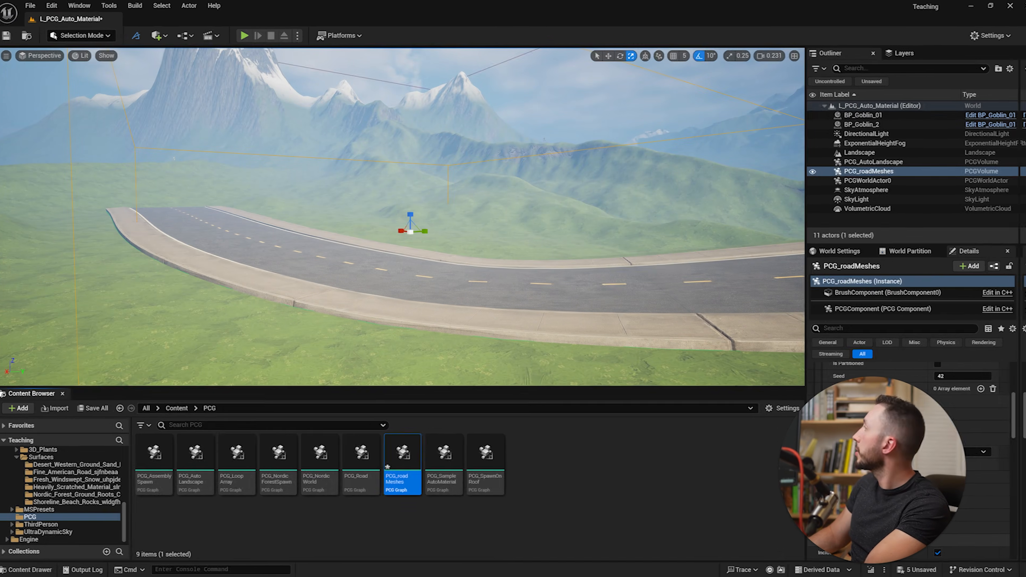
pyautogui.doubleClick(388, 467)
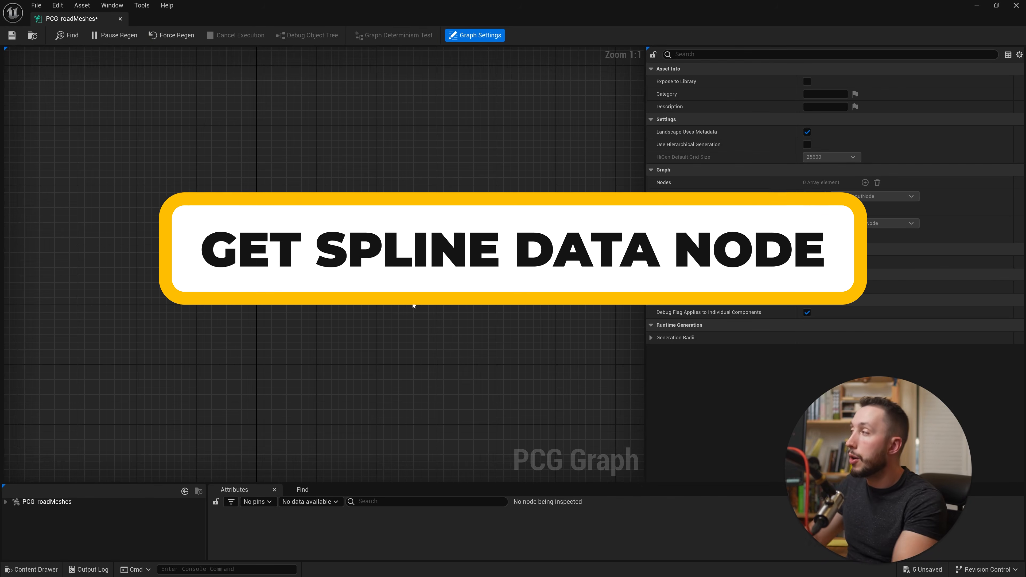
# - Add a Get Spline Data node to the graph and set its Actor Filter to All World Actors
pyautogui.rightClick(284, 302)
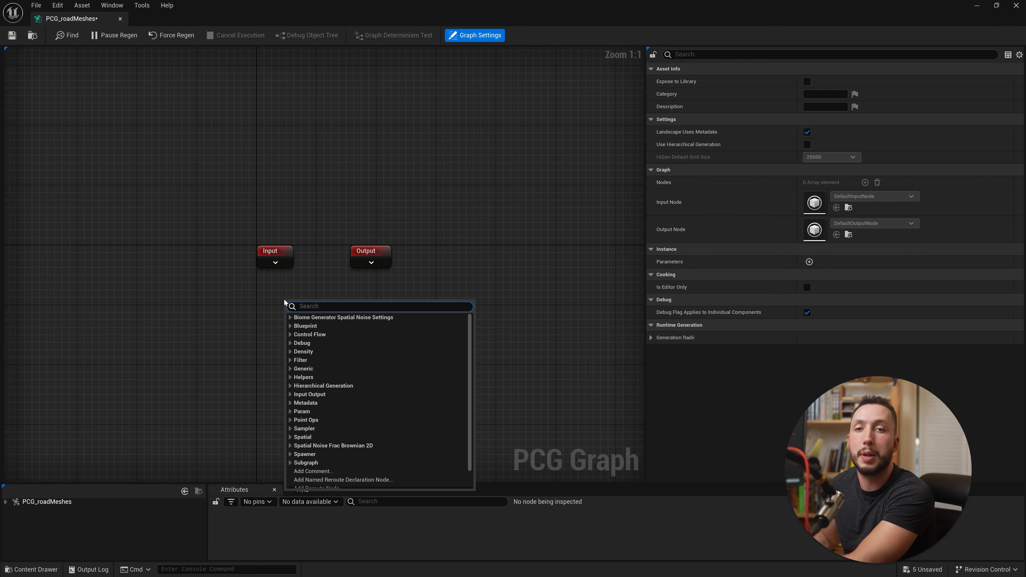
pyautogui.write('ge')
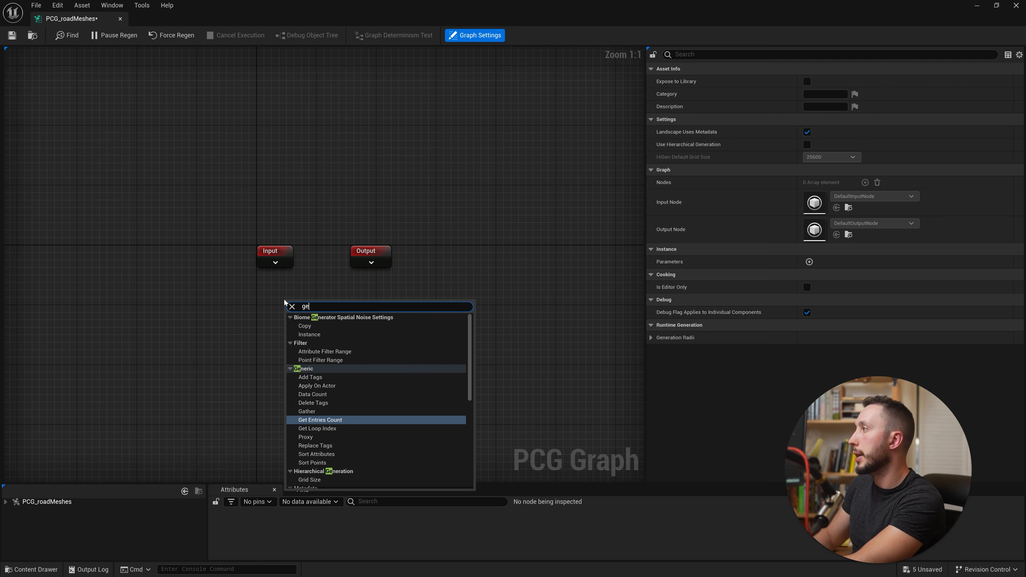
pyautogui.write('ts')
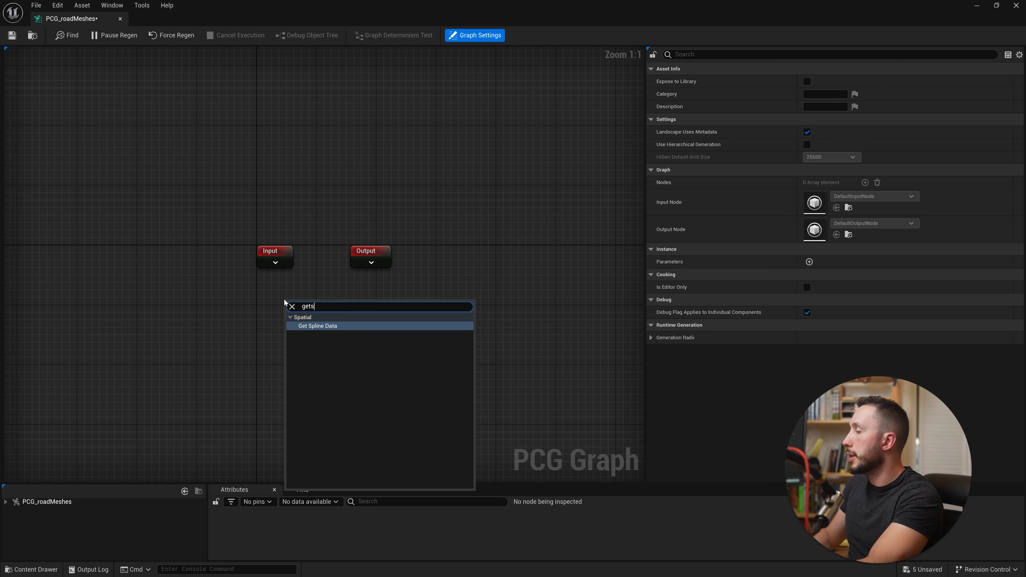
pyautogui.click(346, 330)
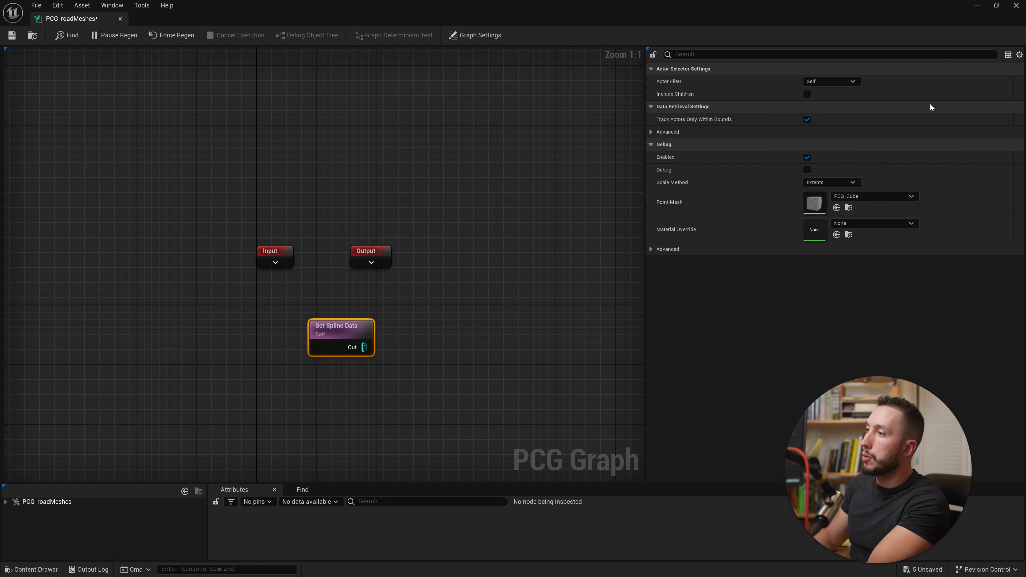
pyautogui.click(842, 83)
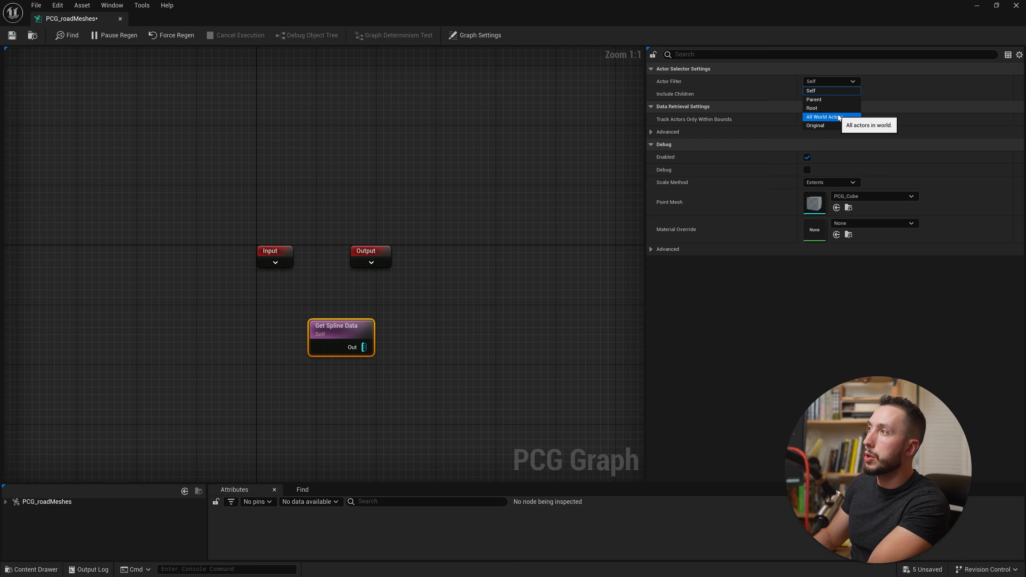
pyautogui.click(838, 107)
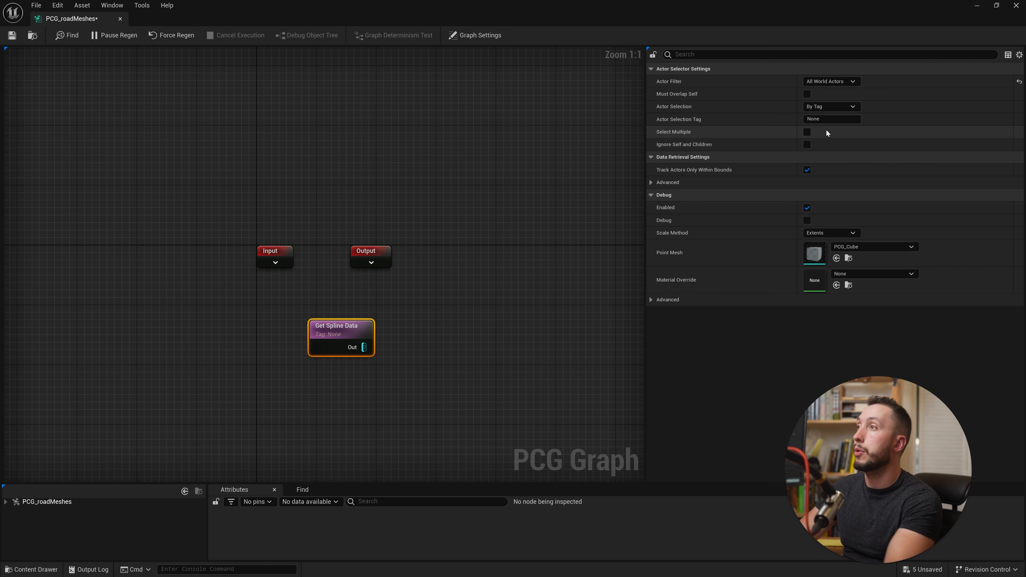
# - Set the Get Spline Data node's Actor Selection to By Class and its Actor Selection Class to Landscape
pyautogui.click(847, 108)
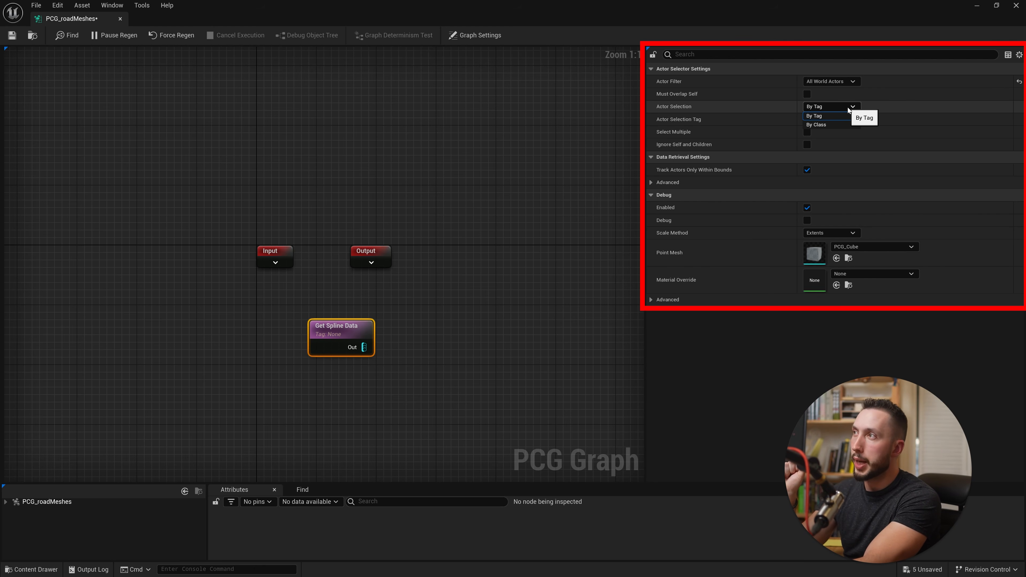
pyautogui.click(840, 126)
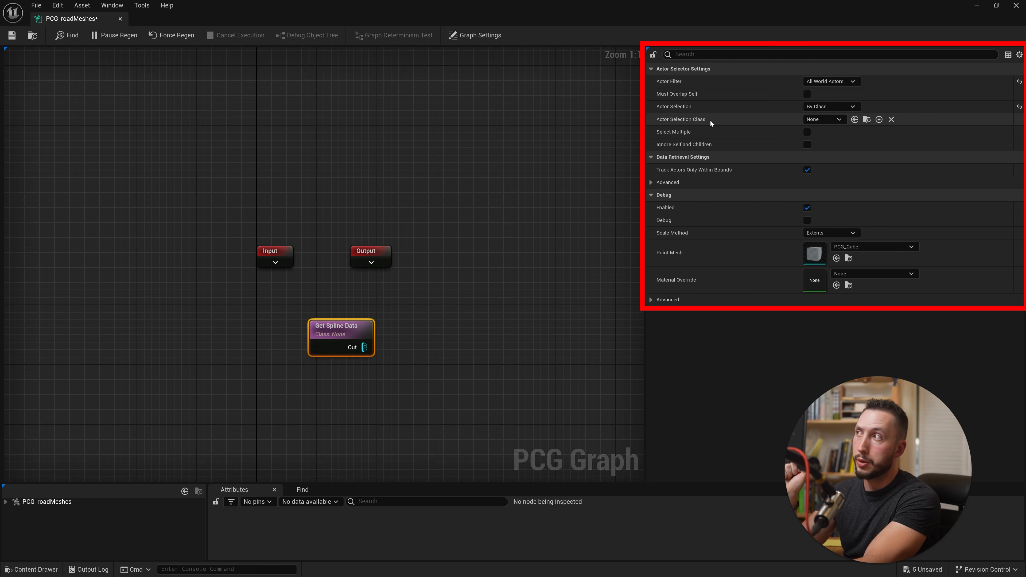
pyautogui.click(826, 118)
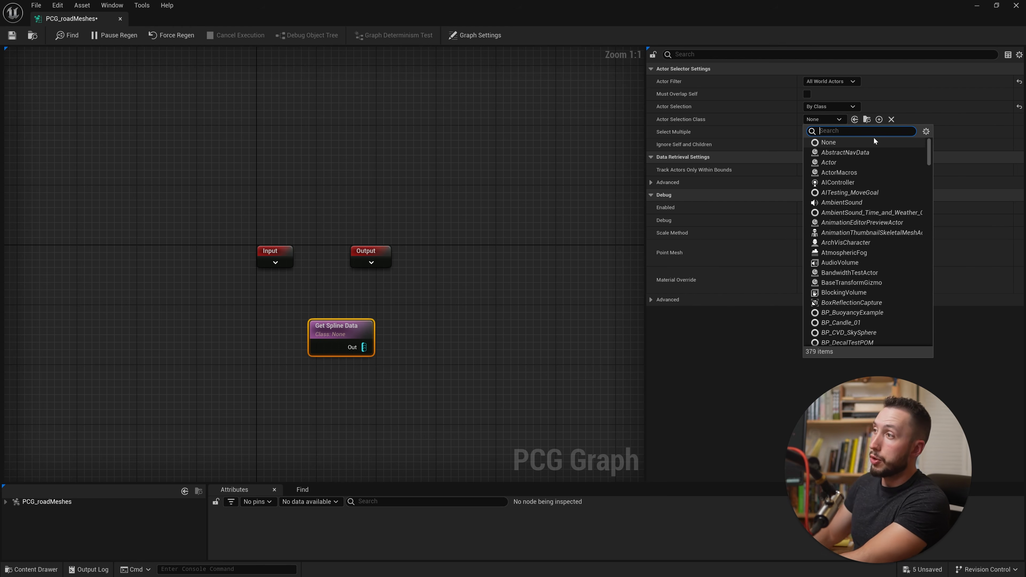
pyautogui.write('landscape')
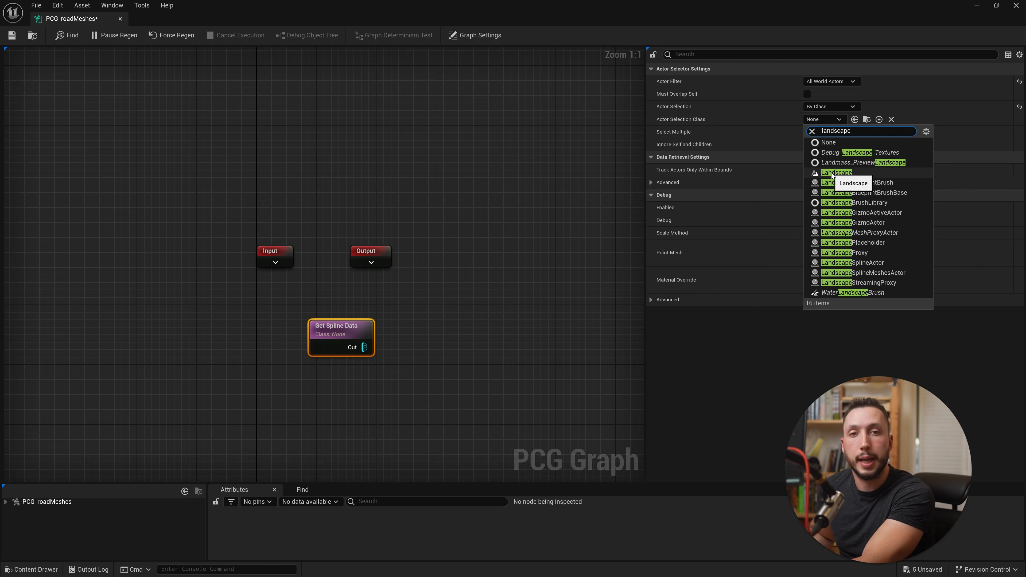
pyautogui.click(832, 172)
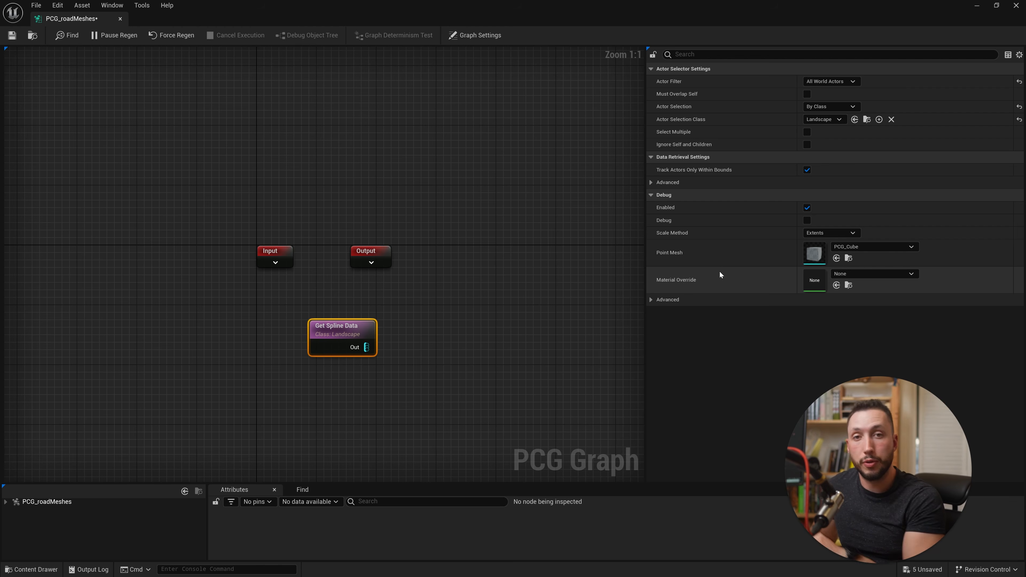
# - Add a Spline Sampler node fed by Get Spline Data and set its Mode to Distance
pyautogui.moveTo(368, 346); pyautogui.dragTo(446, 319)
pyautogui.write('splin')
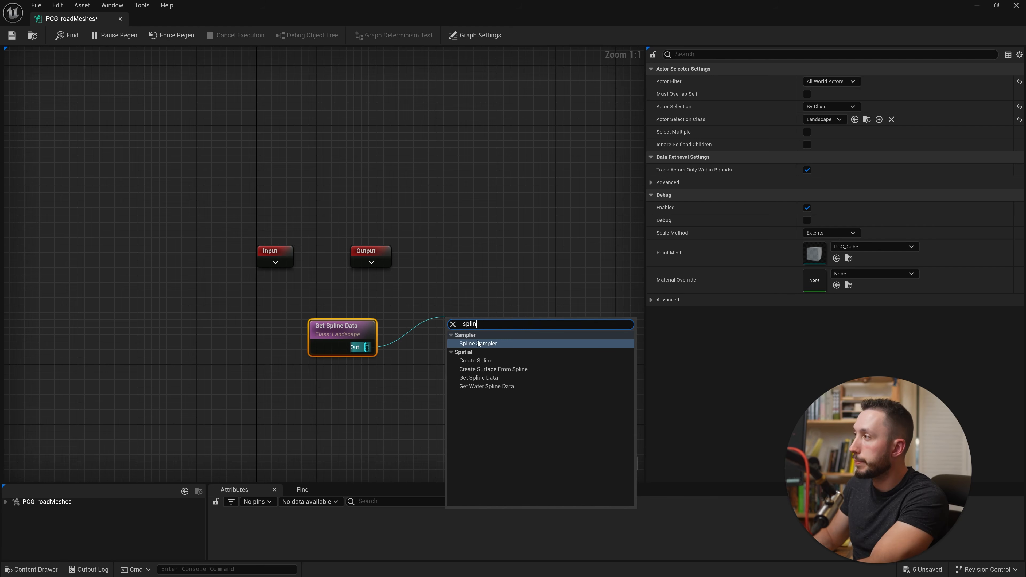
pyautogui.click(479, 344)
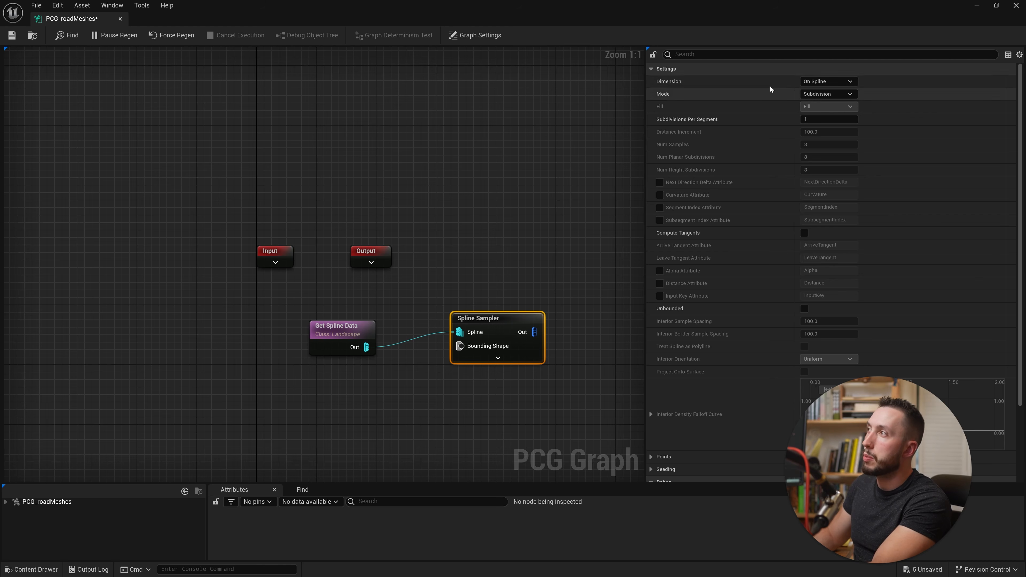
pyautogui.click(844, 95)
pyautogui.click(840, 111)
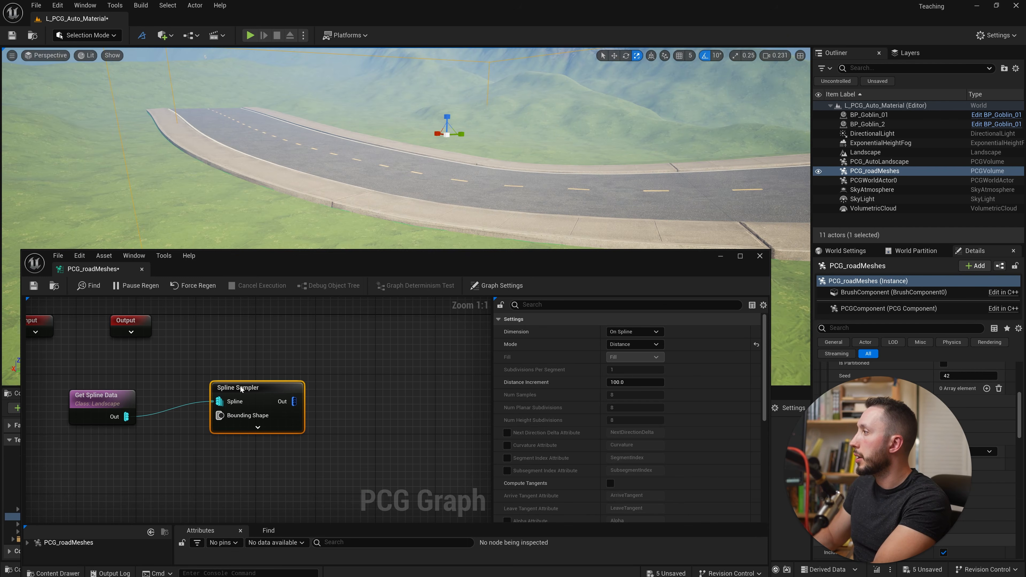
# - Turn on the debug display of the Spline Sampler node and inspect its points along the road
pyautogui.moveTo(241, 389); pyautogui.dragTo(249, 389)
pyautogui.press('d')
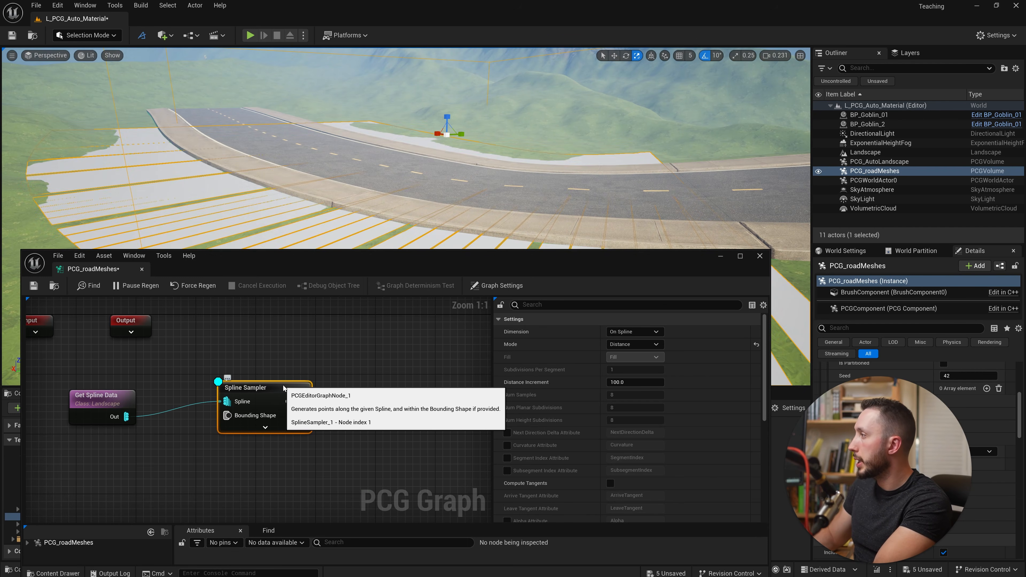
pyautogui.press('s')
pyautogui.moveTo(347, 190); pyautogui.dragTo(398, 194, button='right')
pyautogui.press('w')
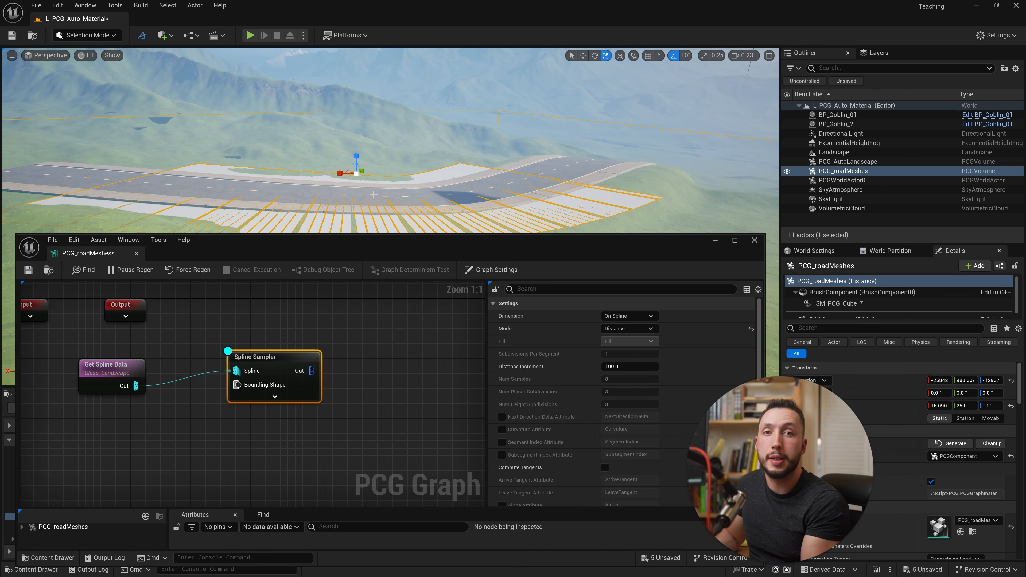
# - Scale the PCG_roadMeshes volume to about 26.8 in X and 27 in Y and force the graph to regenerate
pyautogui.moveTo(341, 173); pyautogui.dragTo(438, 166)
pyautogui.moveTo(593, 163); pyautogui.dragTo(610, 174, button='right')
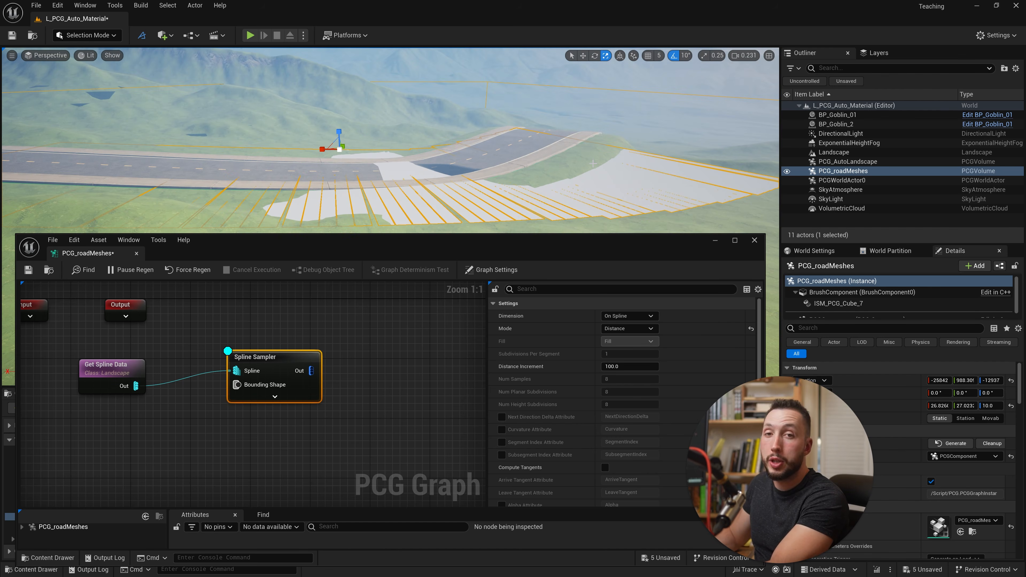
pyautogui.click(186, 275)
pyautogui.moveTo(283, 178)
pyautogui.mouseDown(button='right')
pyautogui.moveTo(239, 192)
pyautogui.moveTo(227, 176)
pyautogui.moveTo(282, 167)
pyautogui.mouseUp(button='right')
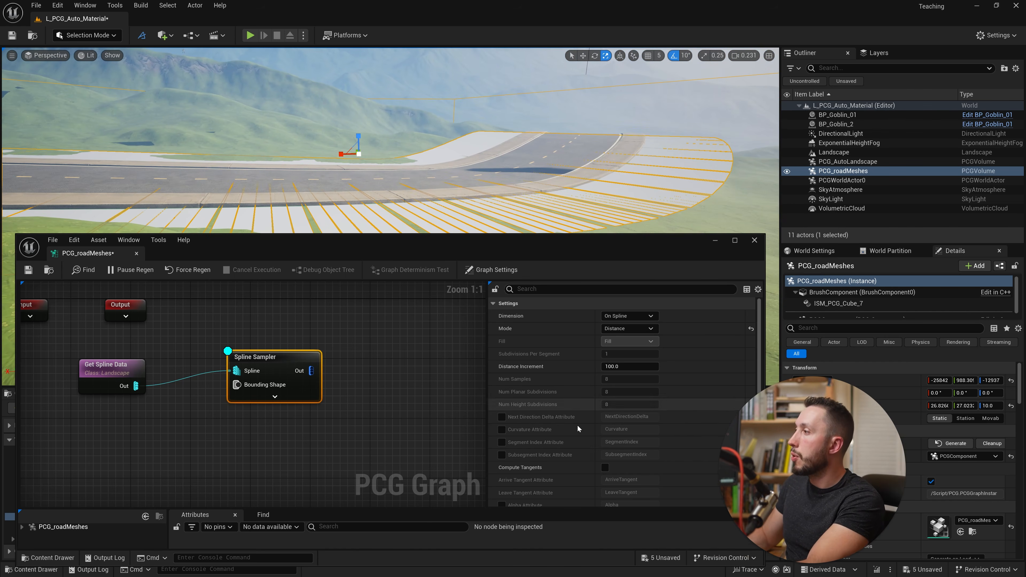
# - Enable Unbounded on the Spline Sampler and force the graph to regenerate so the whole road is sampled
pyautogui.scroll(-4, 550, 454)
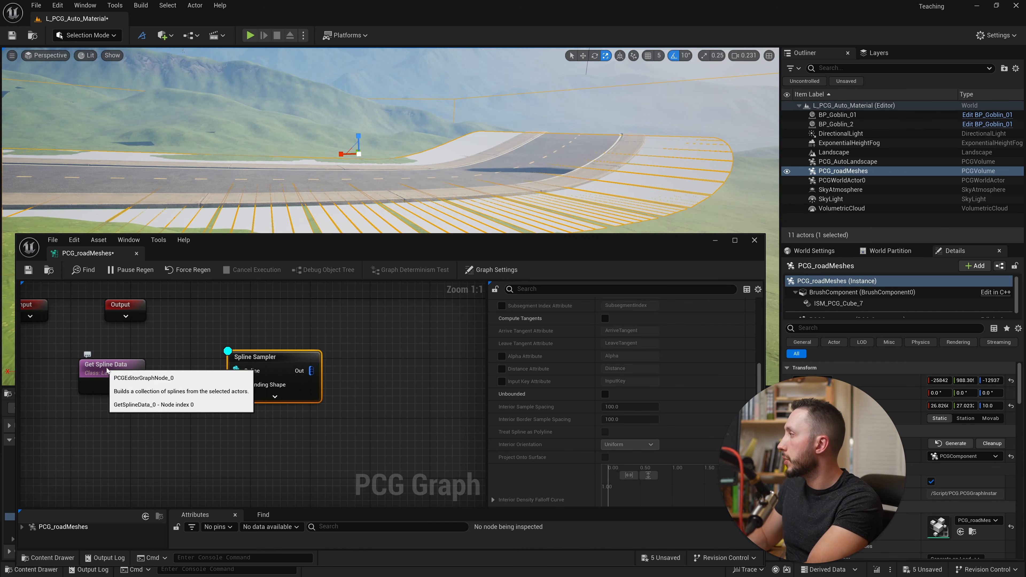
pyautogui.scroll(-1, 615, 441)
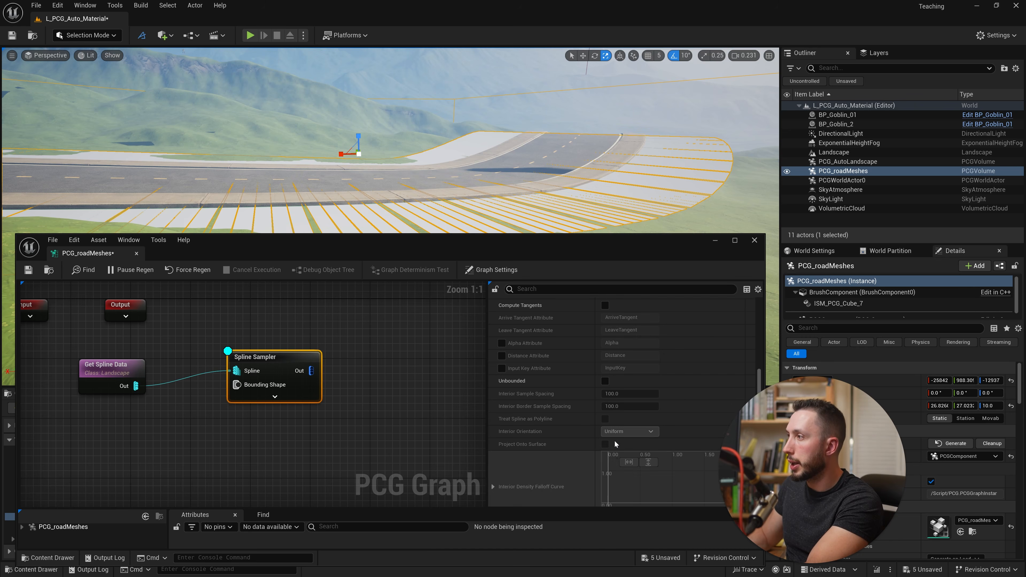
pyautogui.scroll(1, 615, 441)
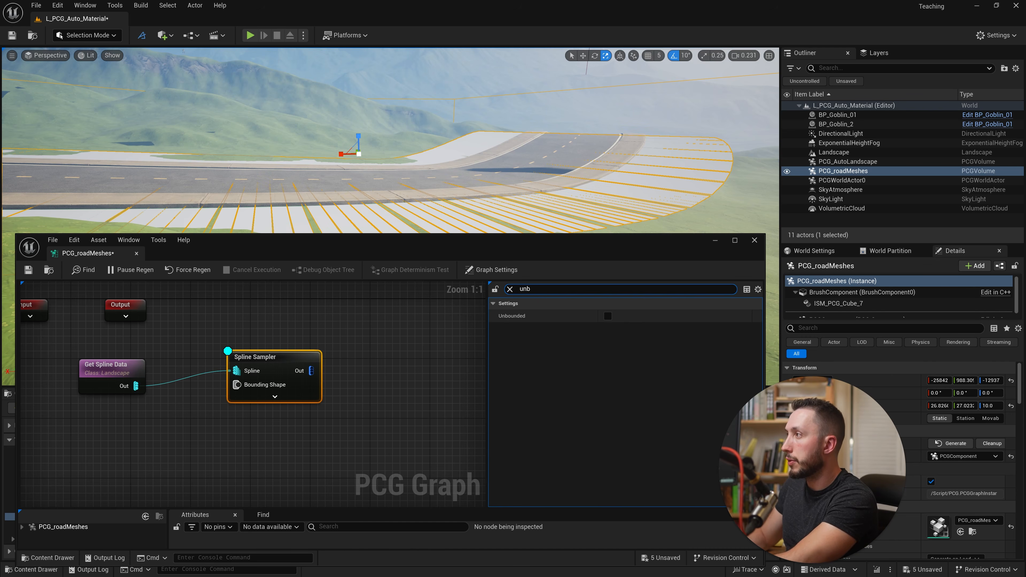
pyautogui.click(608, 315)
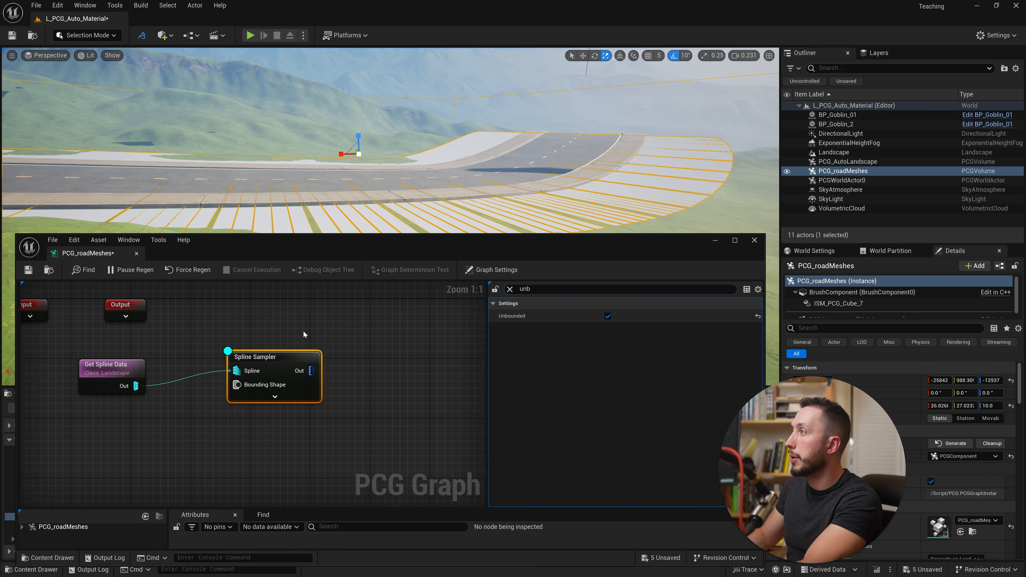
pyautogui.click(193, 269)
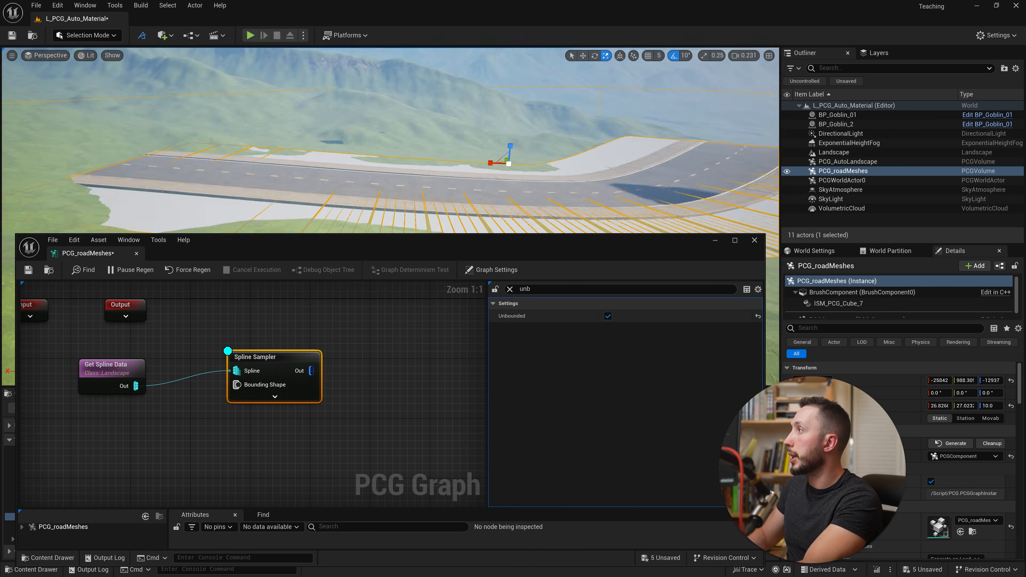
pyautogui.moveTo(388, 141); pyautogui.dragTo(268, 135, button='right')
pyautogui.click(510, 289)
pyautogui.moveTo(392, 185); pyautogui.dragTo(400, 214, button='right')
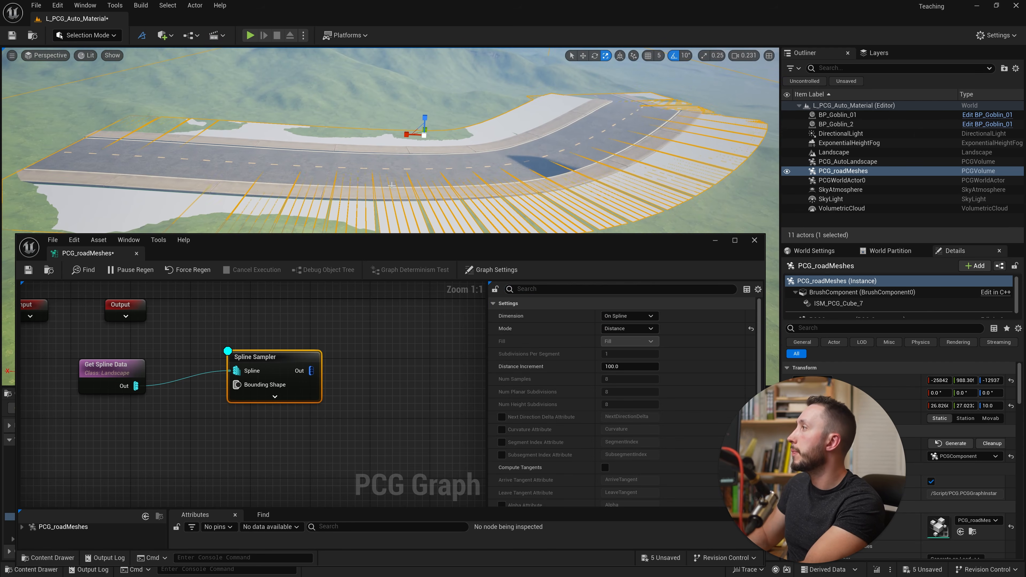
# - Chain a Transform Points node and a Static Mesh Spawner node after the Spline Sampler's output
pyautogui.moveTo(311, 371); pyautogui.dragTo(378, 368)
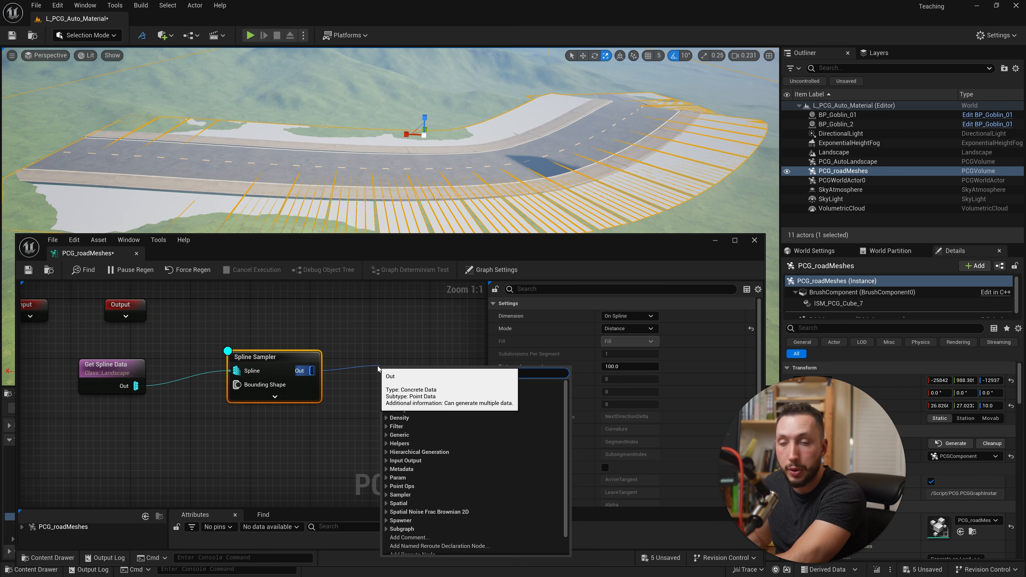
pyautogui.write('tran')
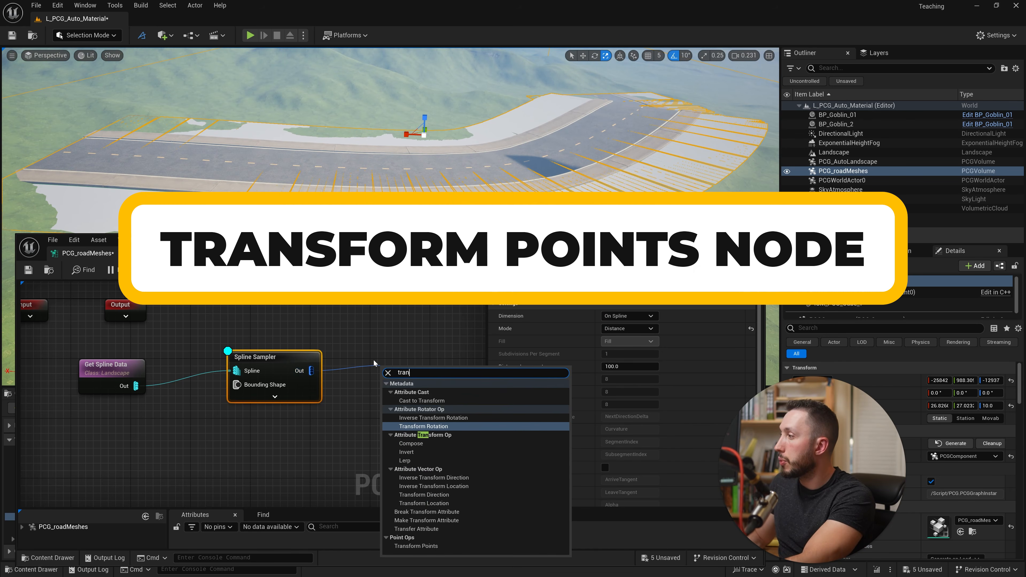
pyautogui.click(416, 546)
pyautogui.moveTo(318, 359); pyautogui.dragTo(386, 348)
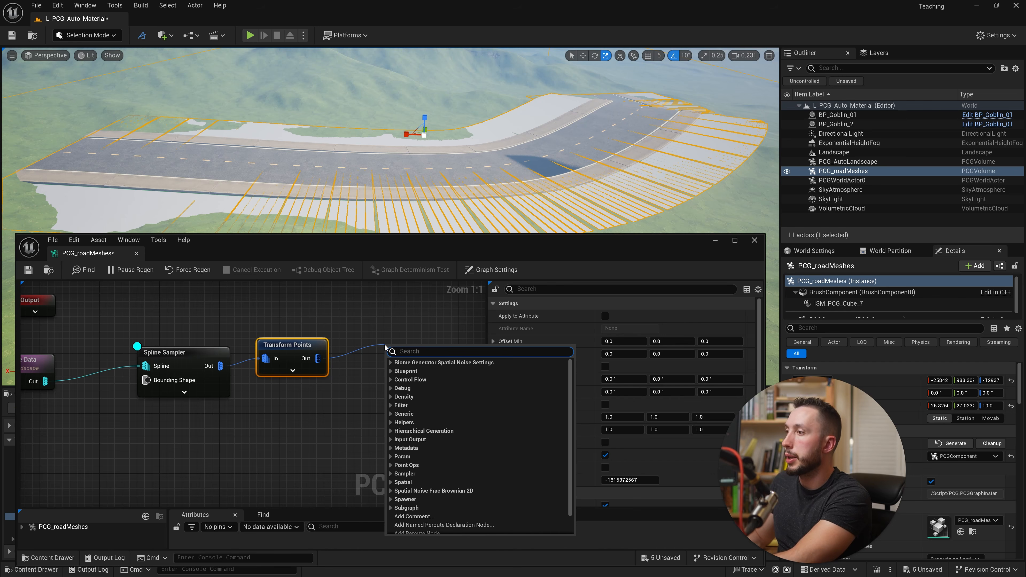
pyautogui.write('mesh')
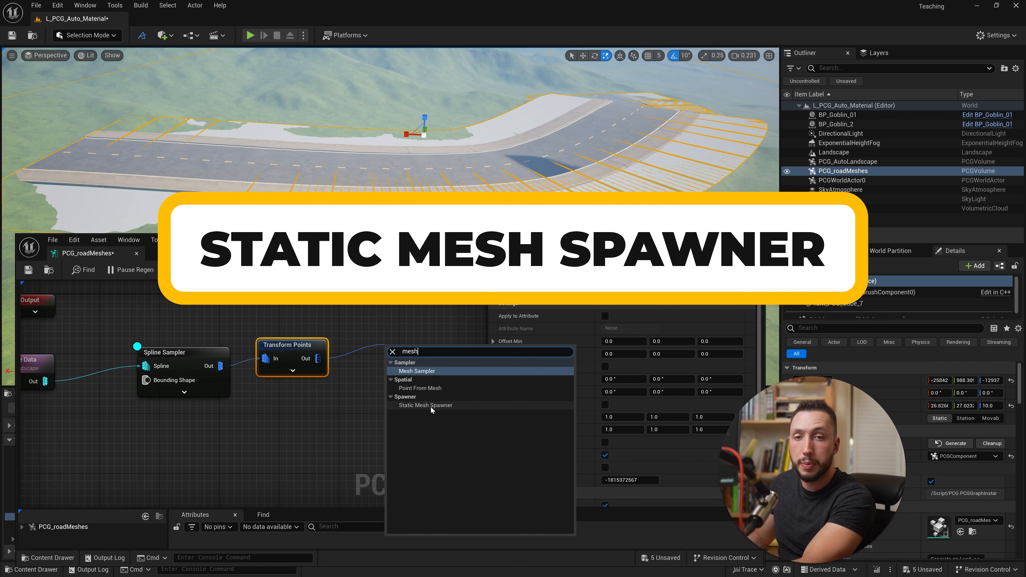
pyautogui.click(431, 406)
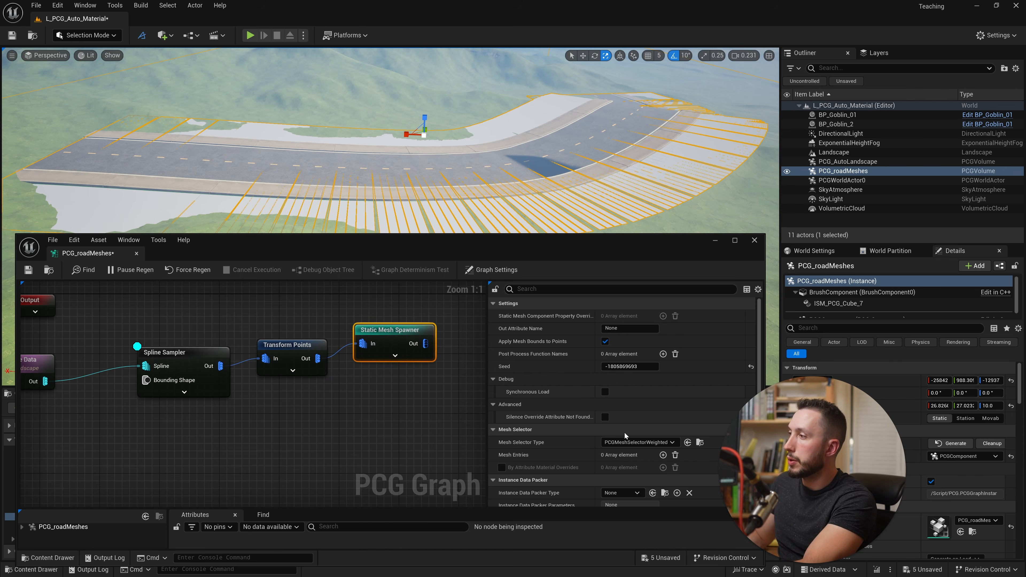
# - Add one mesh entry to the Static Mesh Spawner and assign it a street light mesh, searching the assets for street
pyautogui.scroll(-3, 519, 391)
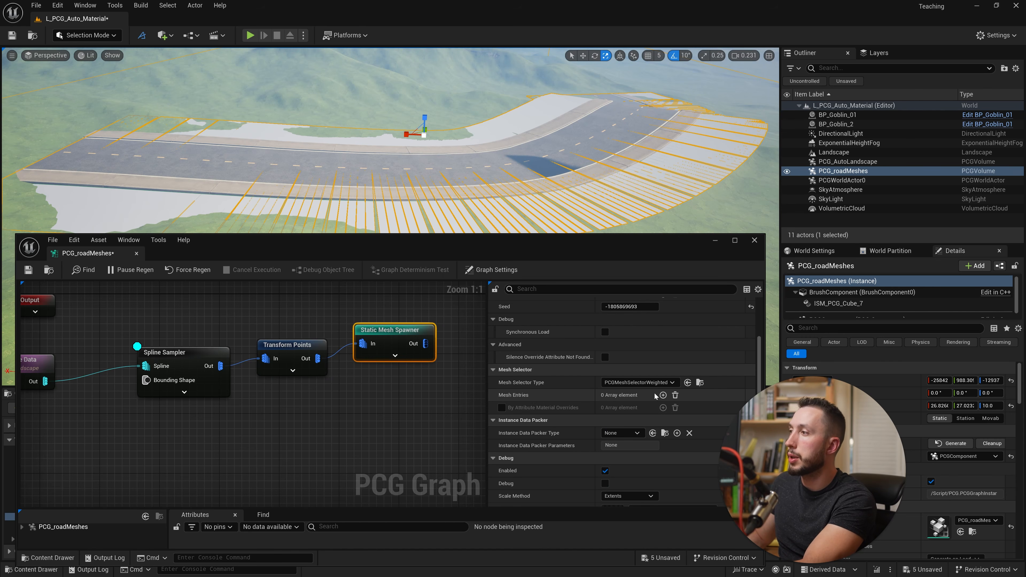
pyautogui.click(663, 395)
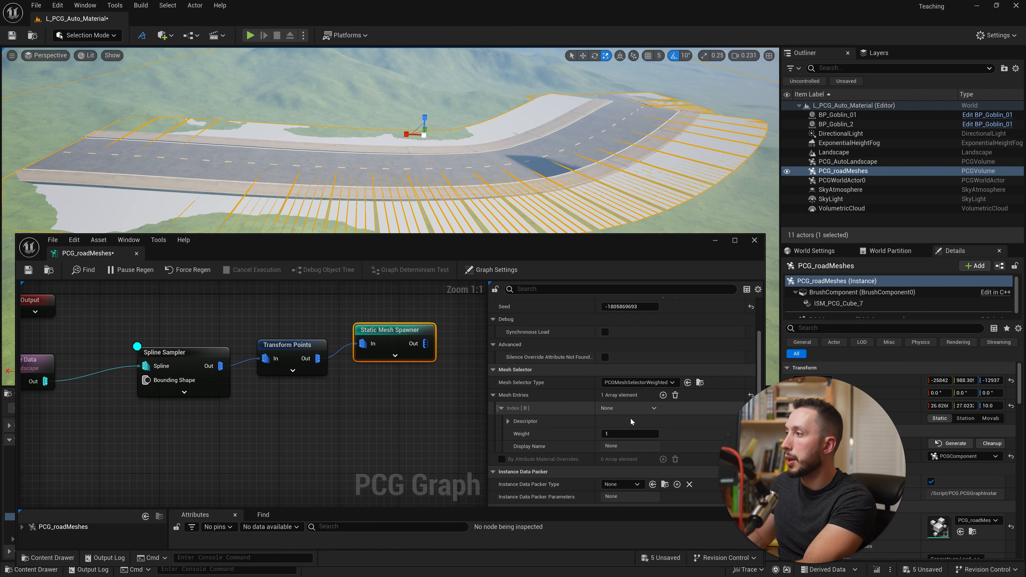
pyautogui.click(508, 421)
pyautogui.click(671, 447)
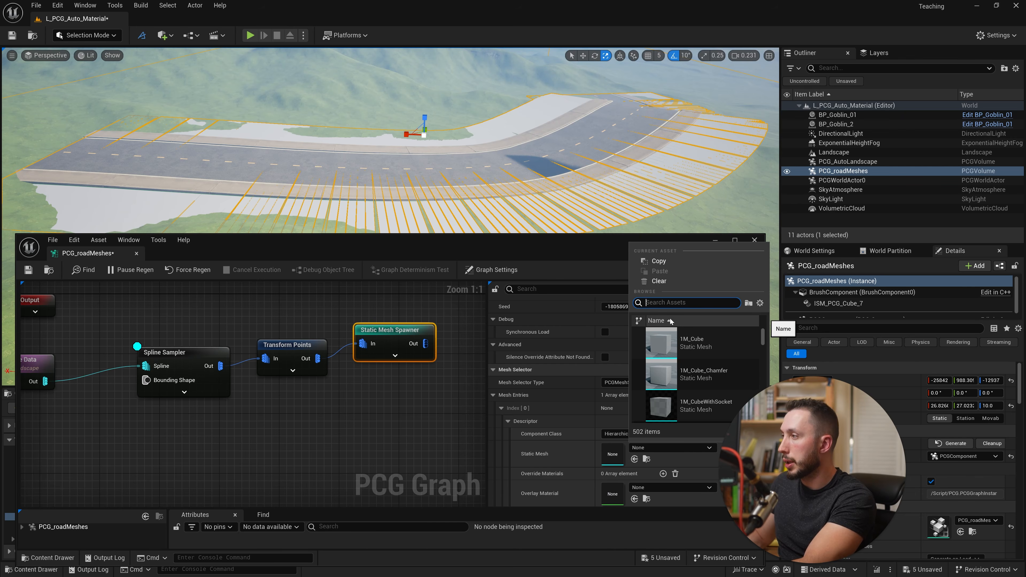
pyautogui.write('street')
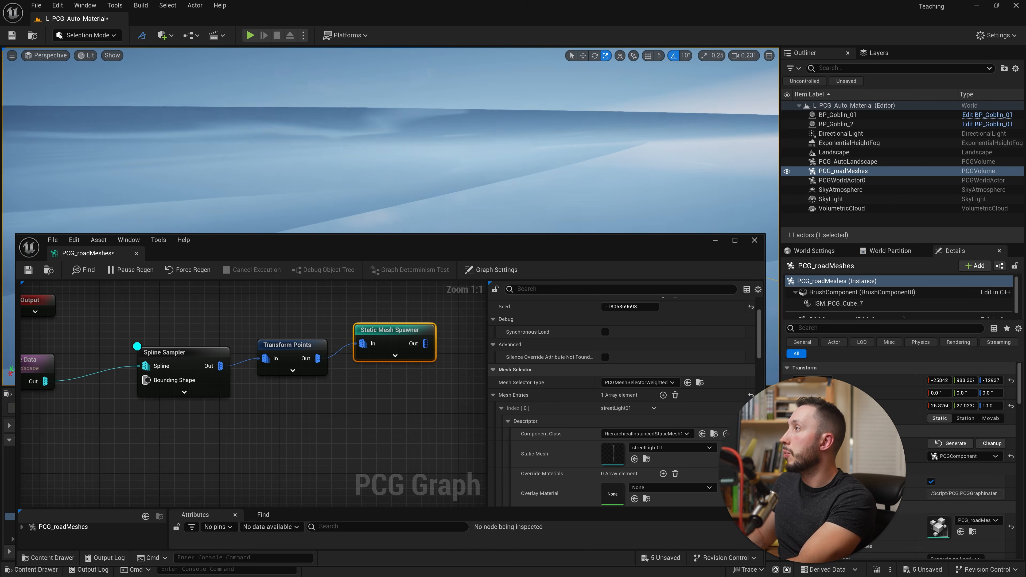
pyautogui.moveTo(389, 141); pyautogui.dragTo(431, 186, button='right')
# - Enable Absolute Scale on the Transform Points node so the street lights spawn at their normal size
pyautogui.click(314, 349)
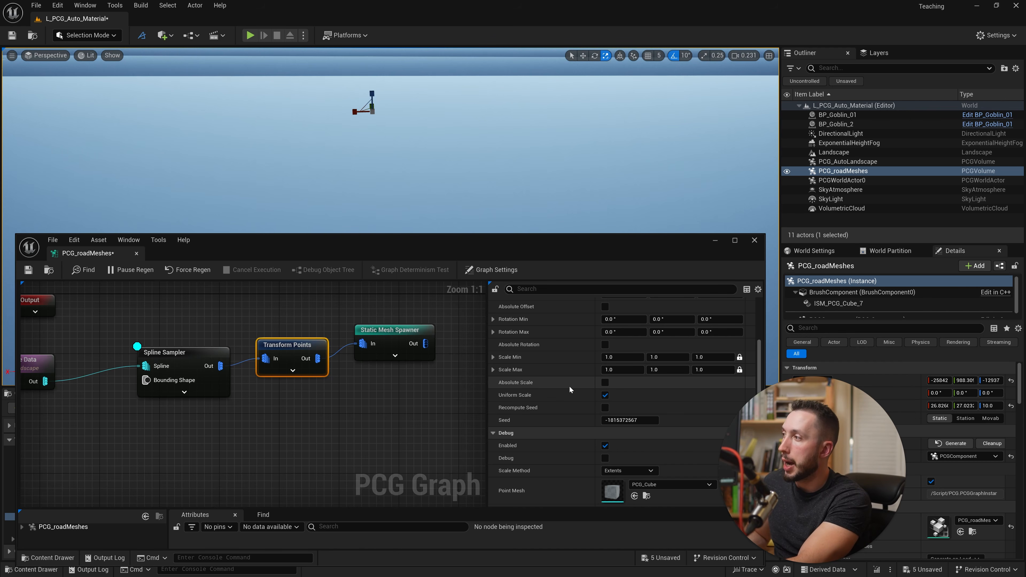
pyautogui.click(605, 383)
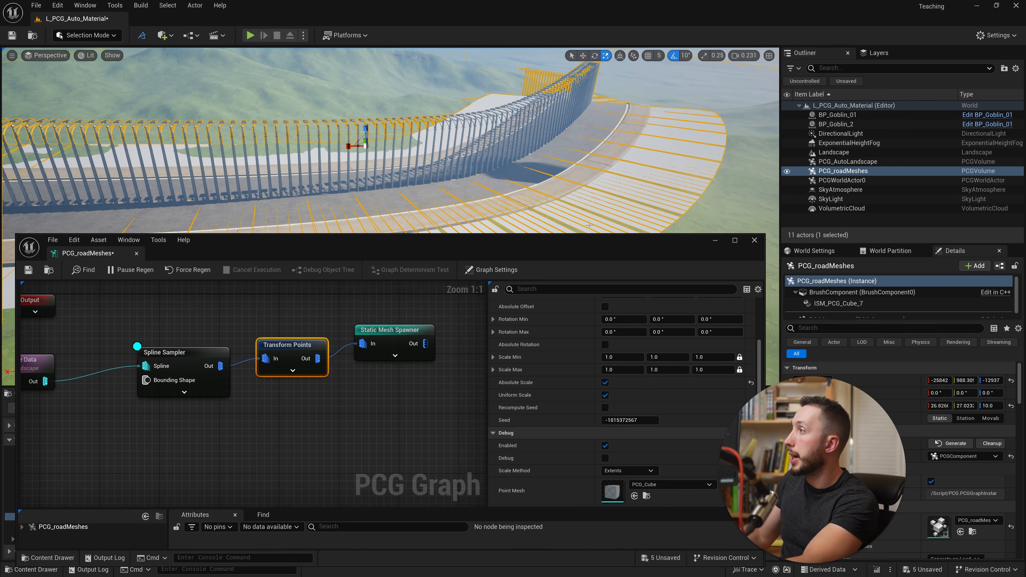
pyautogui.moveTo(441, 174); pyautogui.dragTo(416, 179, button='right')
pyautogui.press('w')
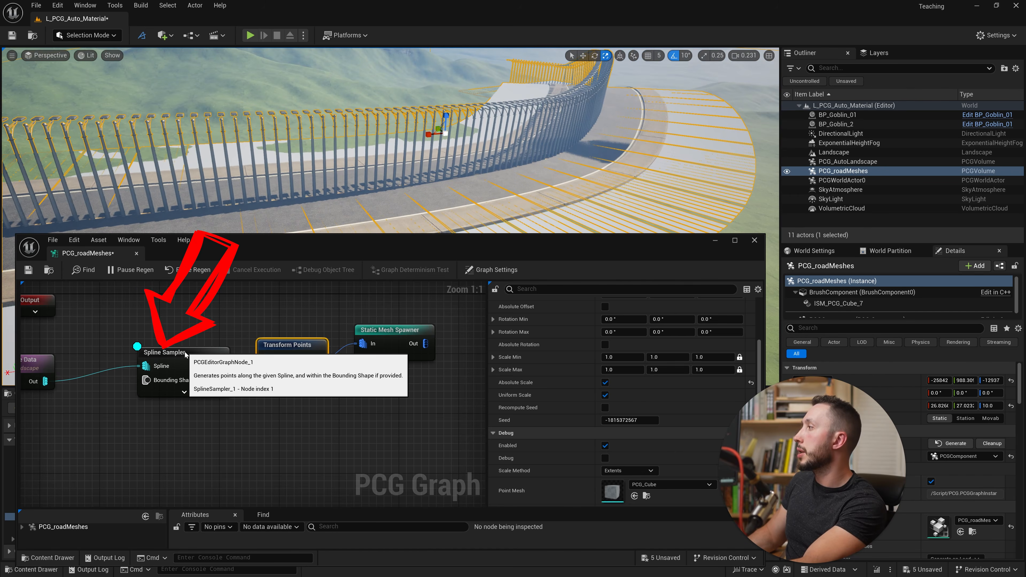
# - Set the Spline Sampler's Distance Increment to 300, and widen it to 500 to space the street lights farther apart
pyautogui.click(161, 353)
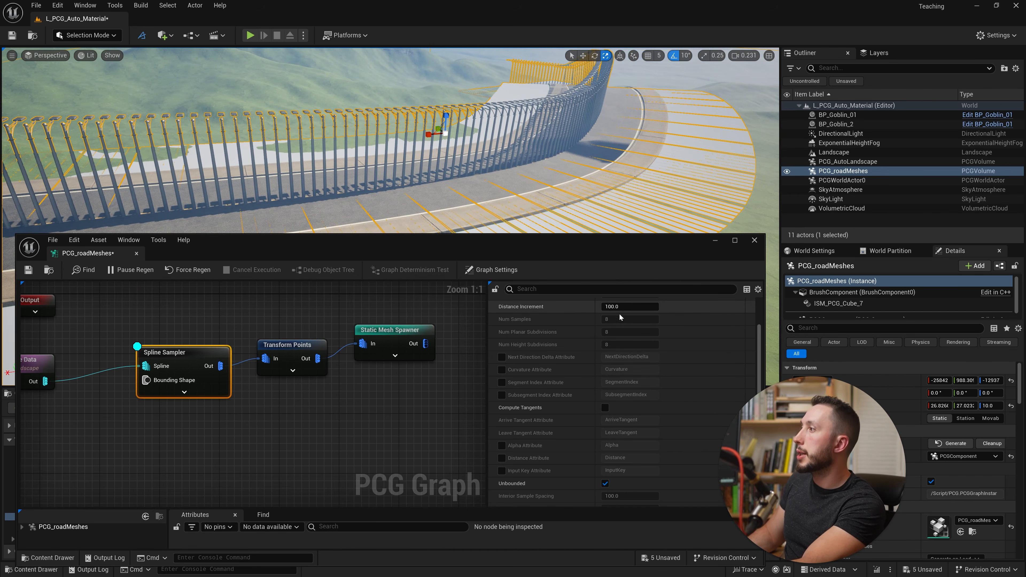
pyautogui.scroll(3, 573, 320)
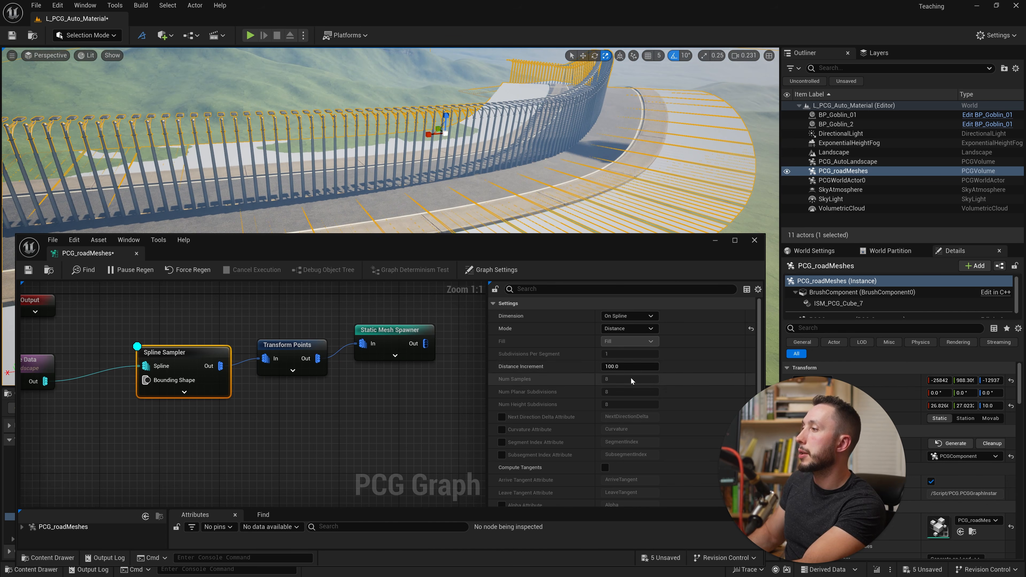
pyautogui.click(610, 366)
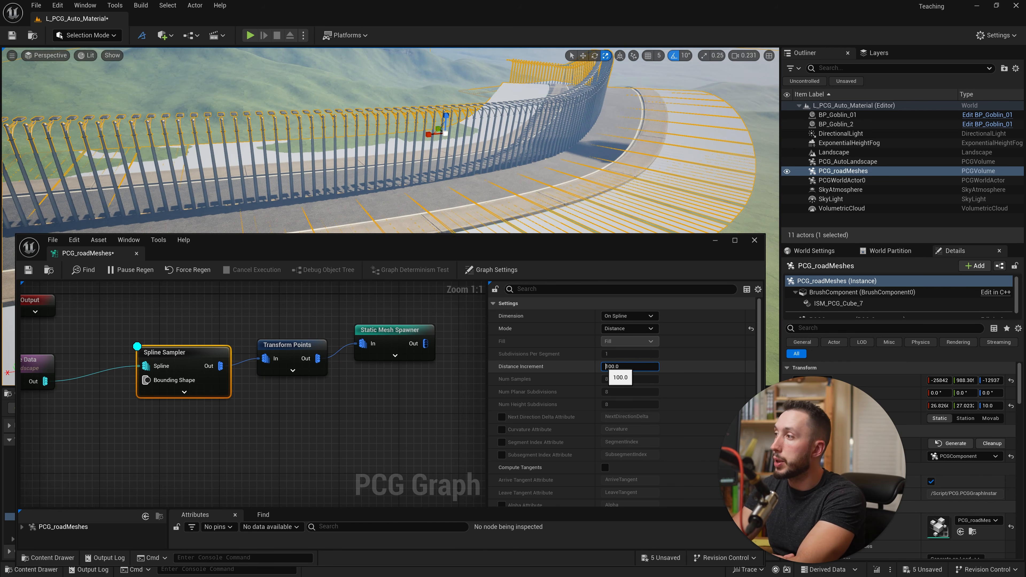
pyautogui.write('3')
pyautogui.press('Return')
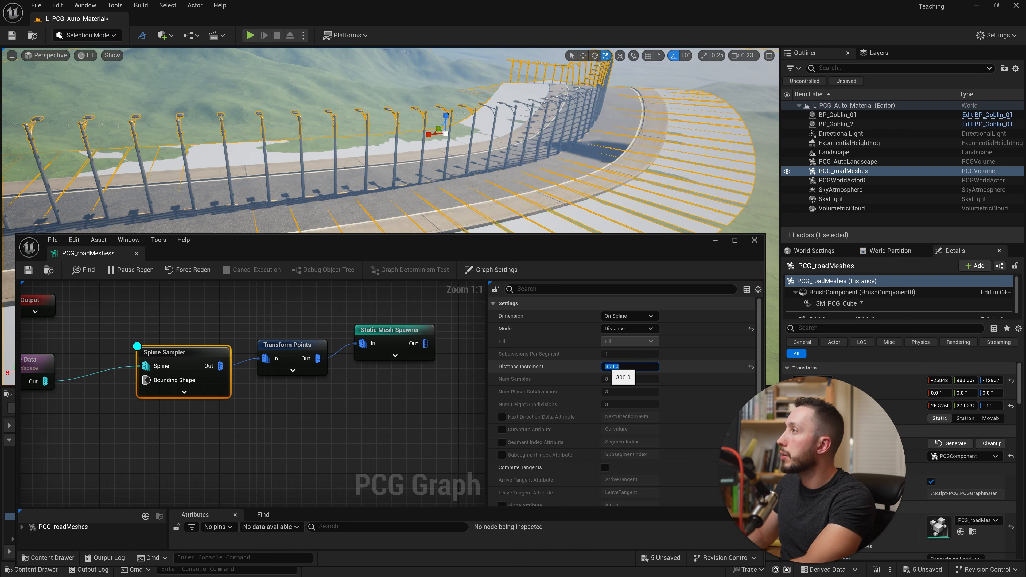
pyautogui.moveTo(520, 168); pyautogui.dragTo(492, 168, button='right')
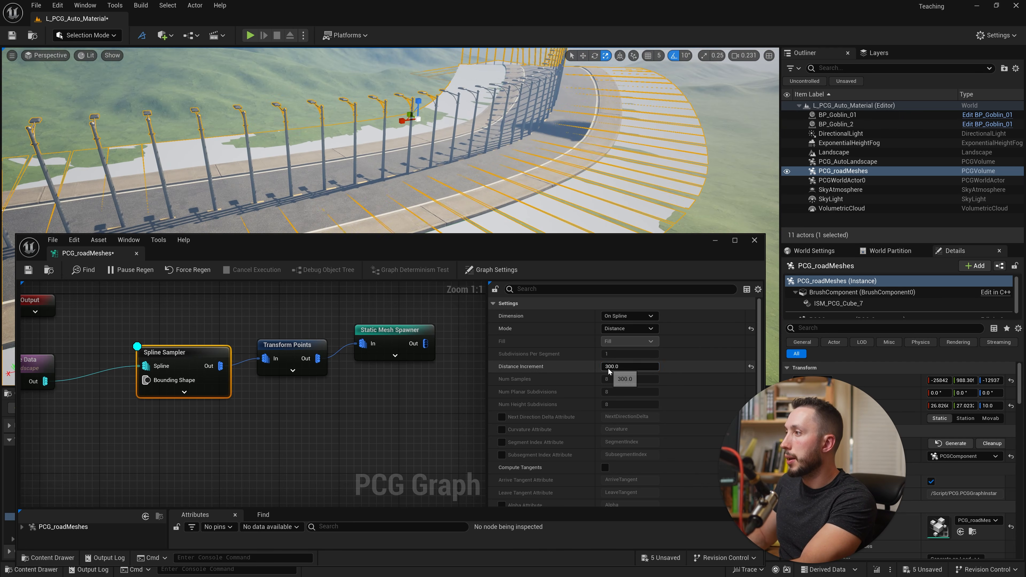
pyautogui.click(612, 367)
pyautogui.moveTo(609, 367); pyautogui.dragTo(594, 367)
pyautogui.press('Return')
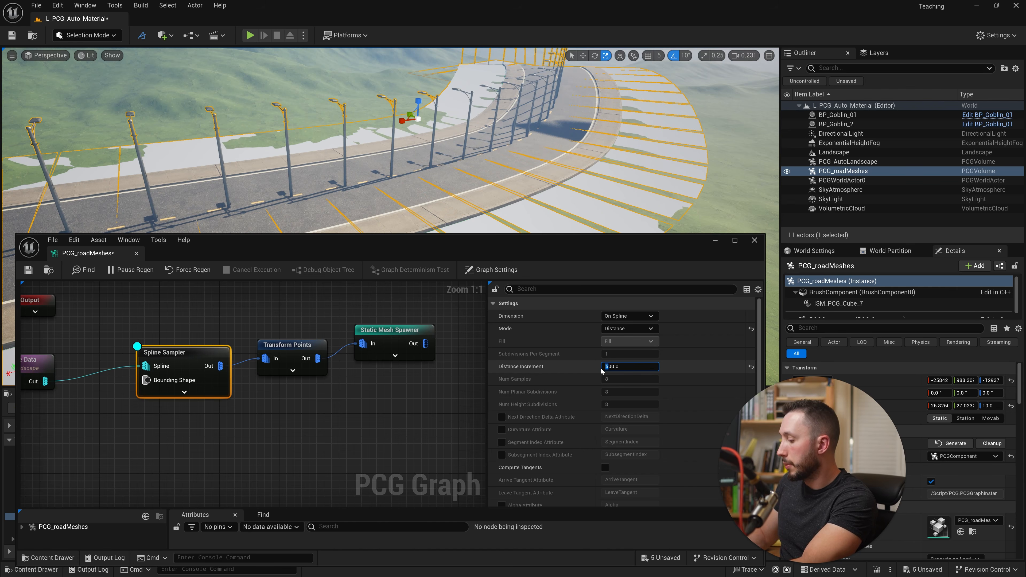
# - Set the Spline Sampler's Distance Increment to 800, and widen it to 1000 to space the street lights farther apart
pyautogui.write('8')
pyautogui.press('Return')
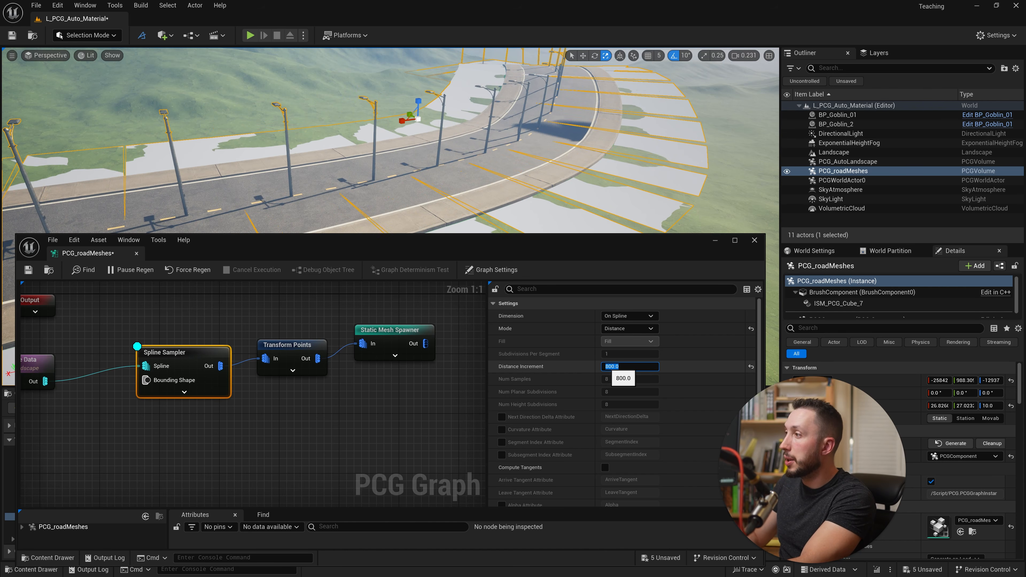
pyautogui.click(603, 367)
pyautogui.write('10')
pyautogui.press('Return')
pyautogui.moveTo(445, 154); pyautogui.dragTo(493, 137, button='right')
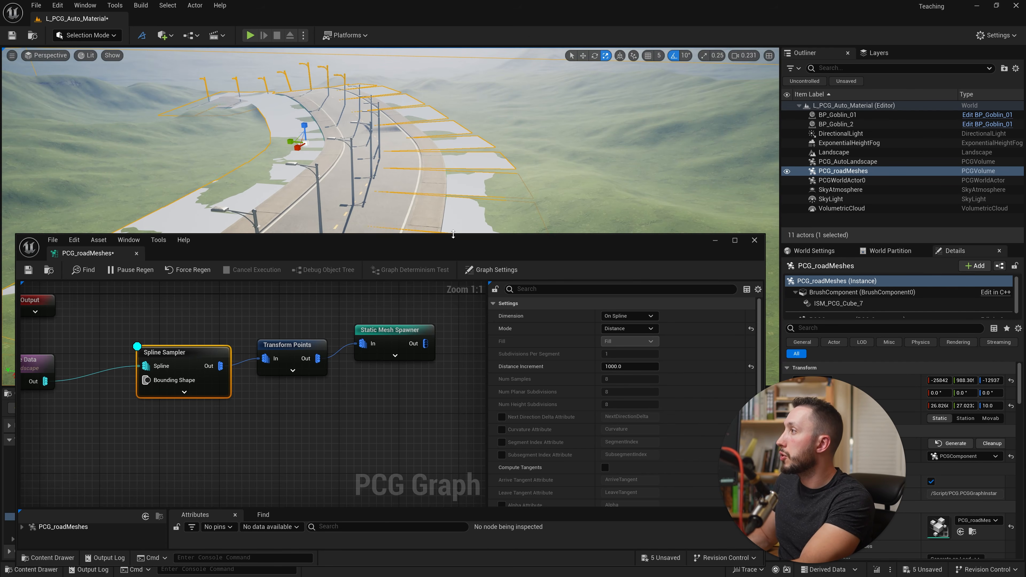
pyautogui.moveTo(454, 235); pyautogui.dragTo(453, 251)
# - Try an X value of 200 for Offset Min on the Transform Points node, and reset it to default
pyautogui.click(324, 380)
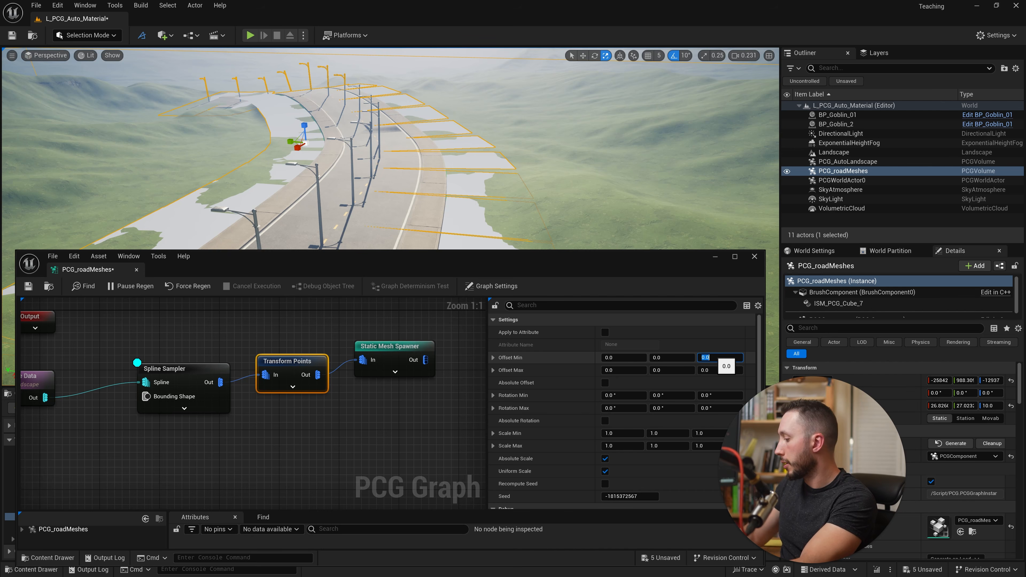
pyautogui.click(633, 358)
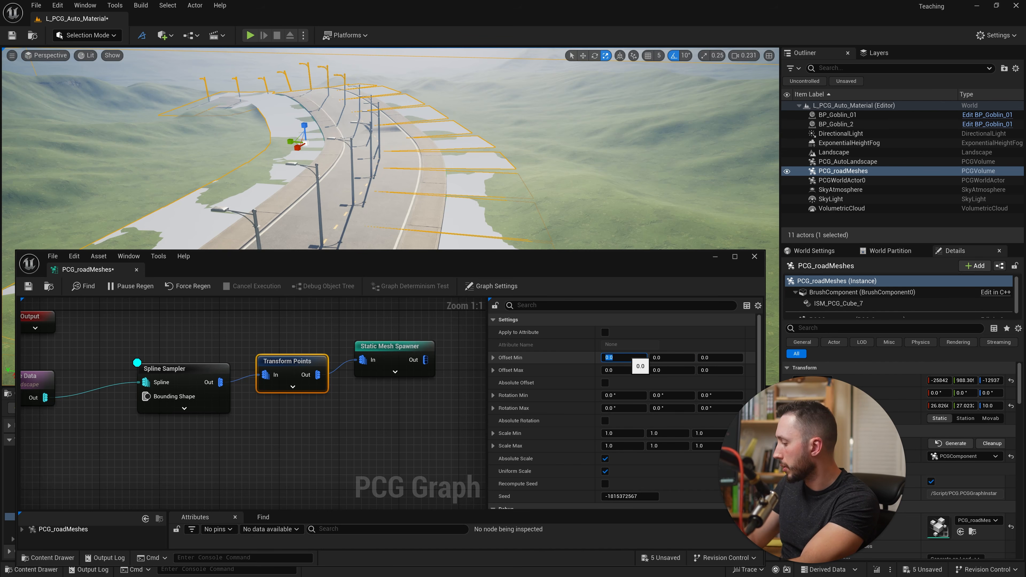
pyautogui.write('200')
pyautogui.press('Return')
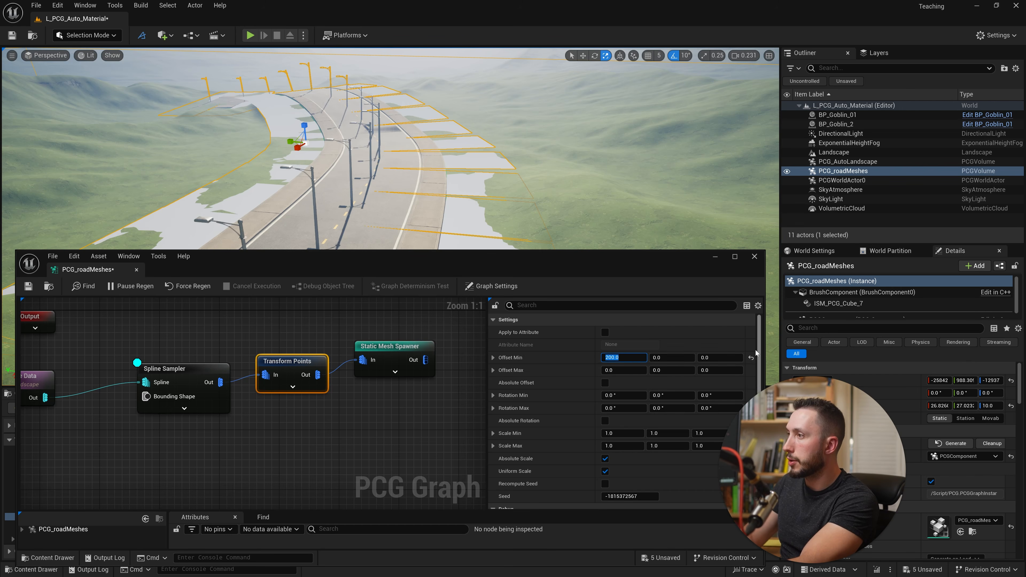
pyautogui.click(750, 357)
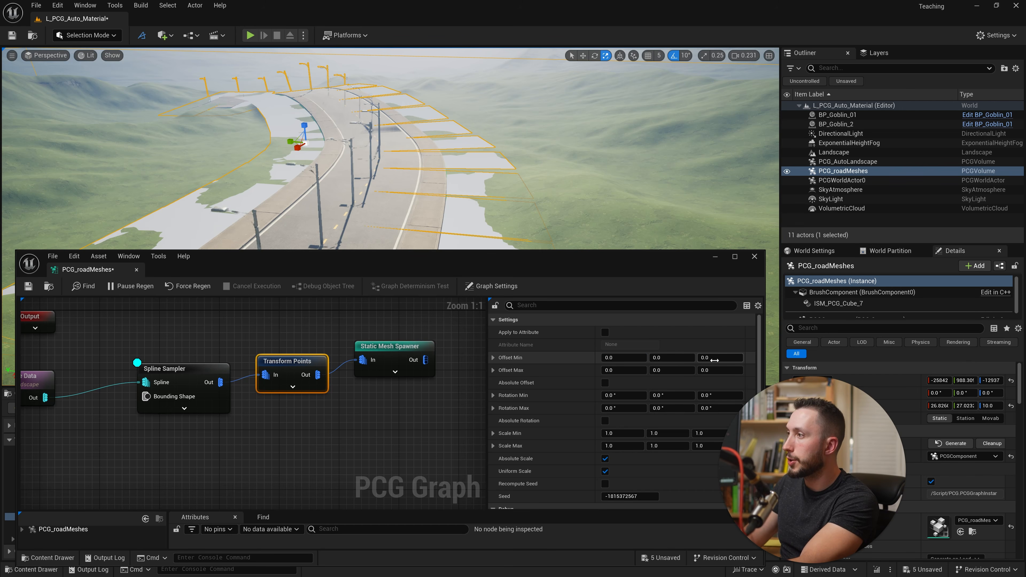
# - Try Y values of 200 and -800 for the Transform Points node's Offset Min to shift the lights sideways
pyautogui.click(659, 355)
pyautogui.write('200')
pyautogui.press('Return')
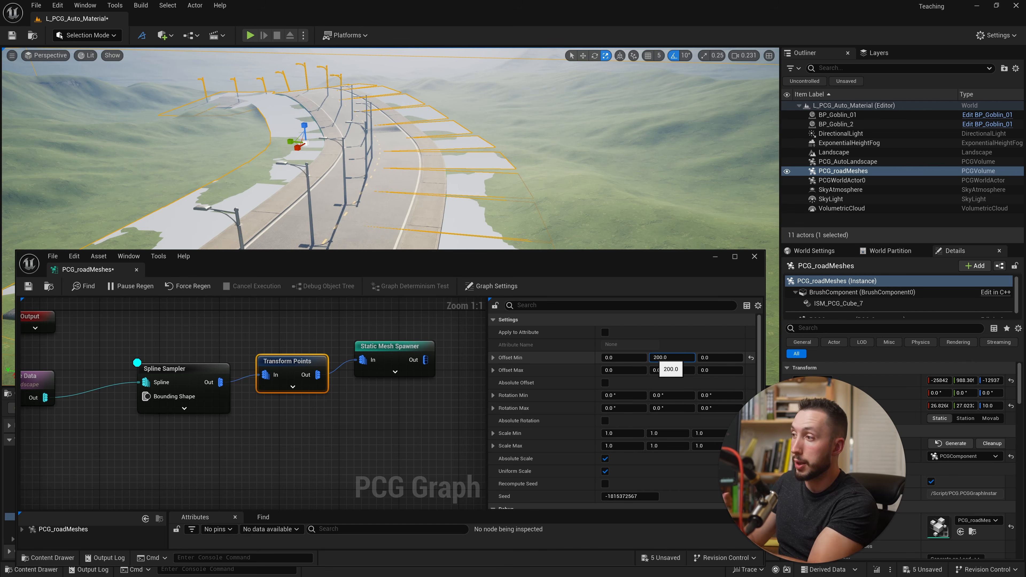
pyautogui.write('-')
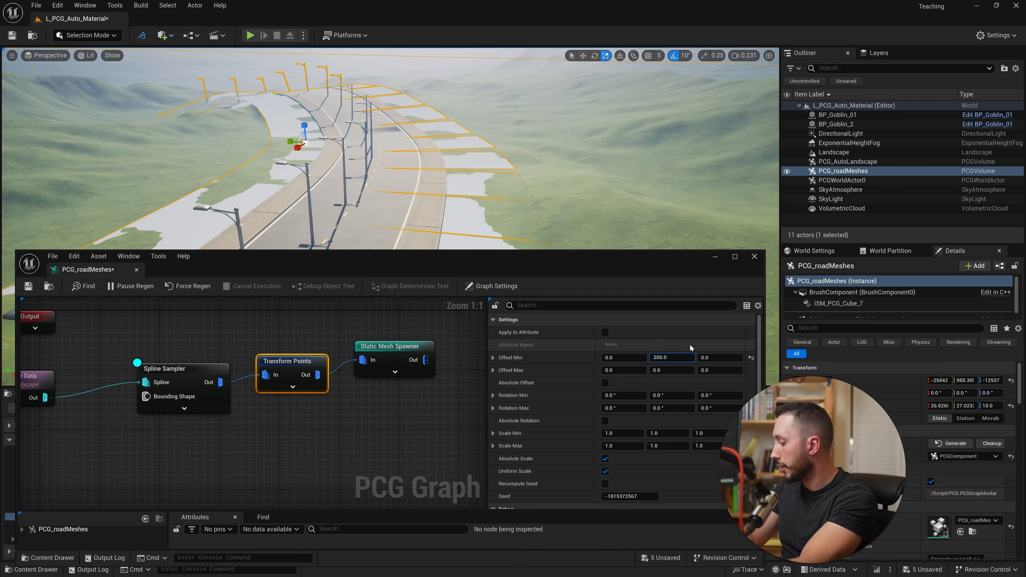
pyautogui.moveTo(656, 358); pyautogui.dragTo(660, 358)
pyautogui.write('8')
pyautogui.press('Return')
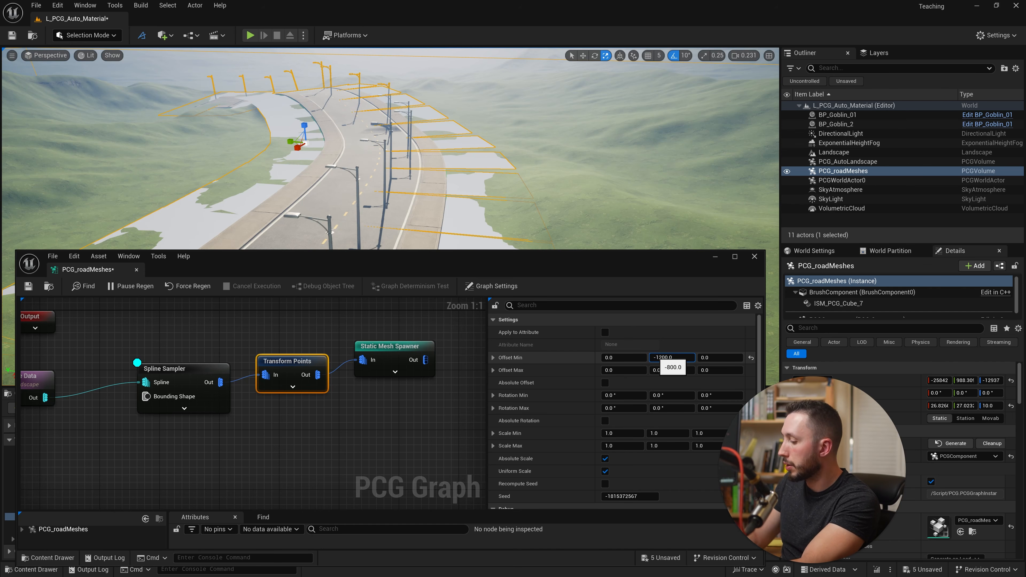
# - Increase the Transform Points node's Offset Min Y to -1200, and push it to -1500
pyautogui.write('12')
pyautogui.press('Return')
pyautogui.write('5')
pyautogui.press('Return')
pyautogui.moveTo(455, 199)
pyautogui.mouseDown(button='right')
pyautogui.moveTo(465, 205)
pyautogui.moveTo(455, 199)
pyautogui.mouseUp(button='right')
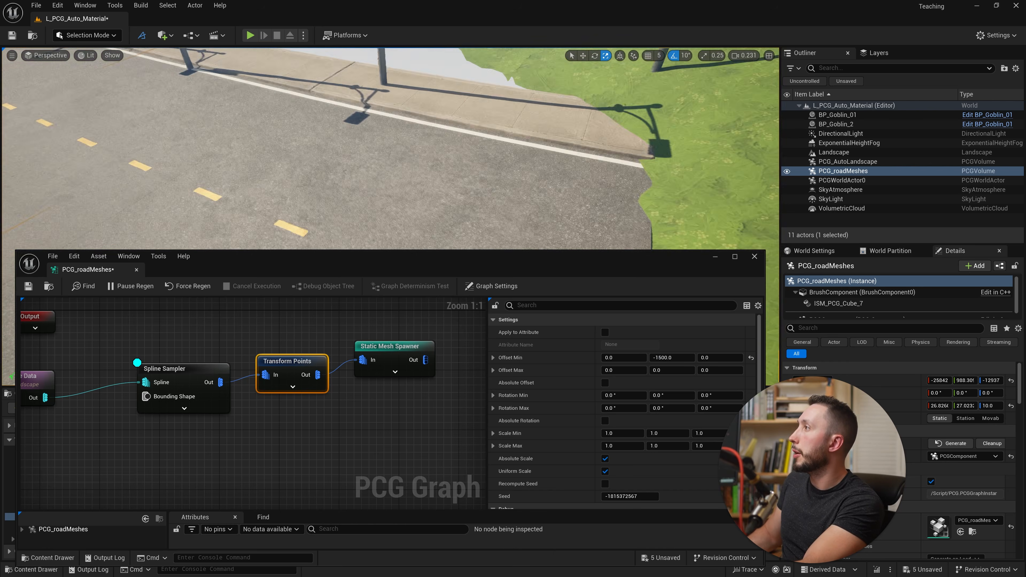
pyautogui.press('s')
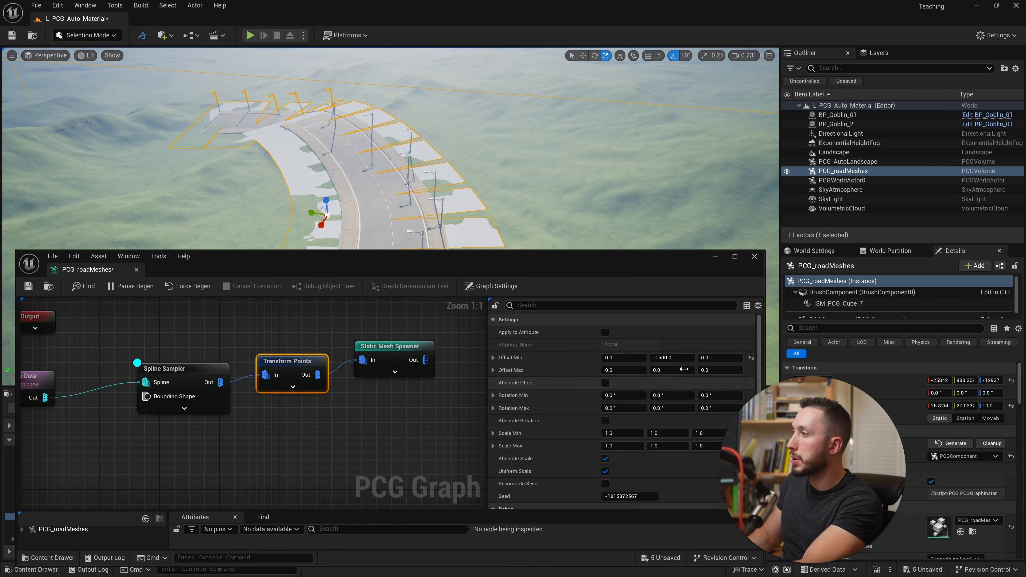
# - Match the Transform Points node's Offset Max Y to Offset Min at -1500, and check the lights along the road
pyautogui.click(673, 358)
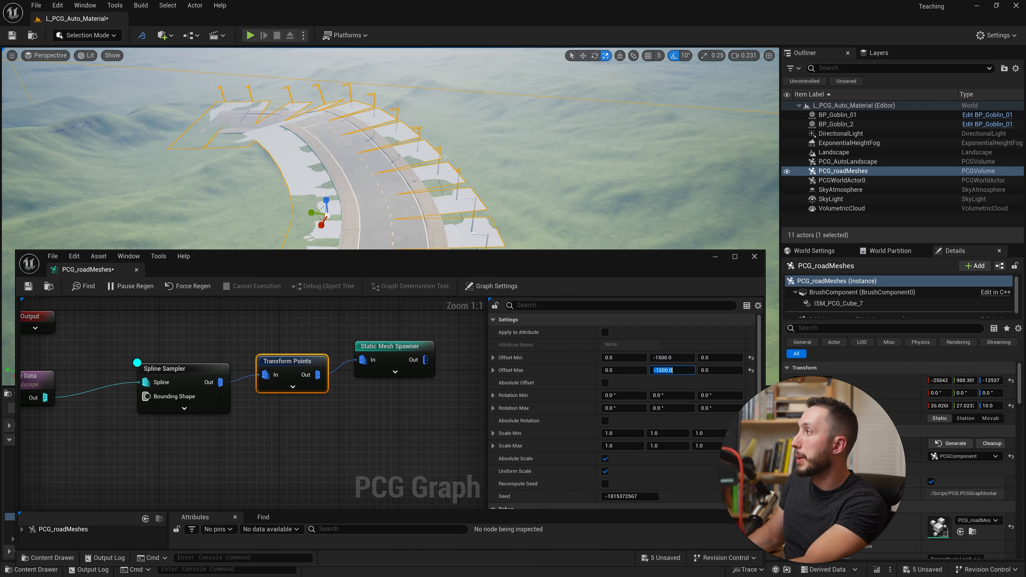
pyautogui.press('w')
pyautogui.moveTo(521, 162); pyautogui.dragTo(538, 192, button='right')
pyautogui.moveTo(444, 190); pyautogui.dragTo(448, 158, button='right')
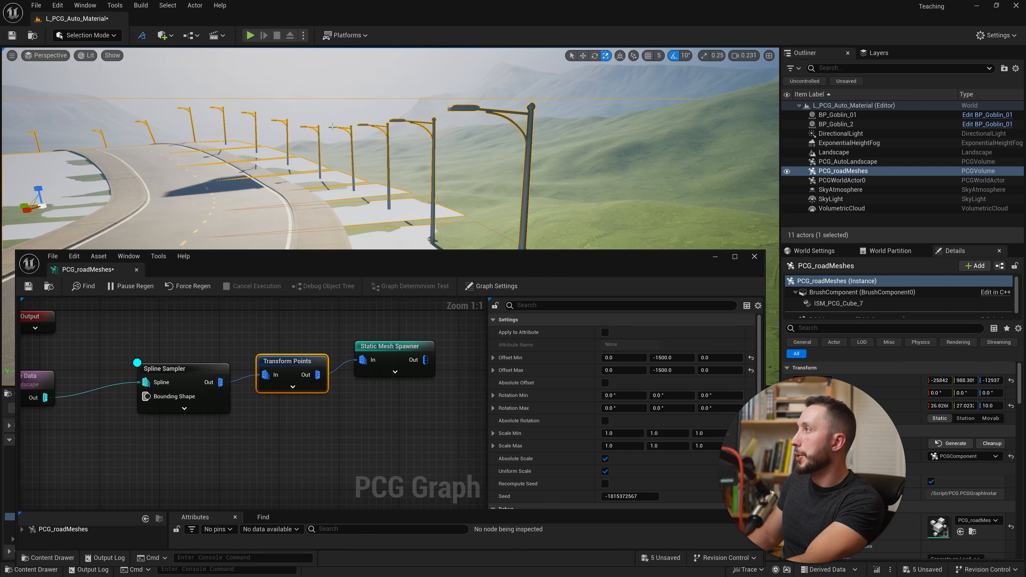
pyautogui.scroll(-5, 332, 127)
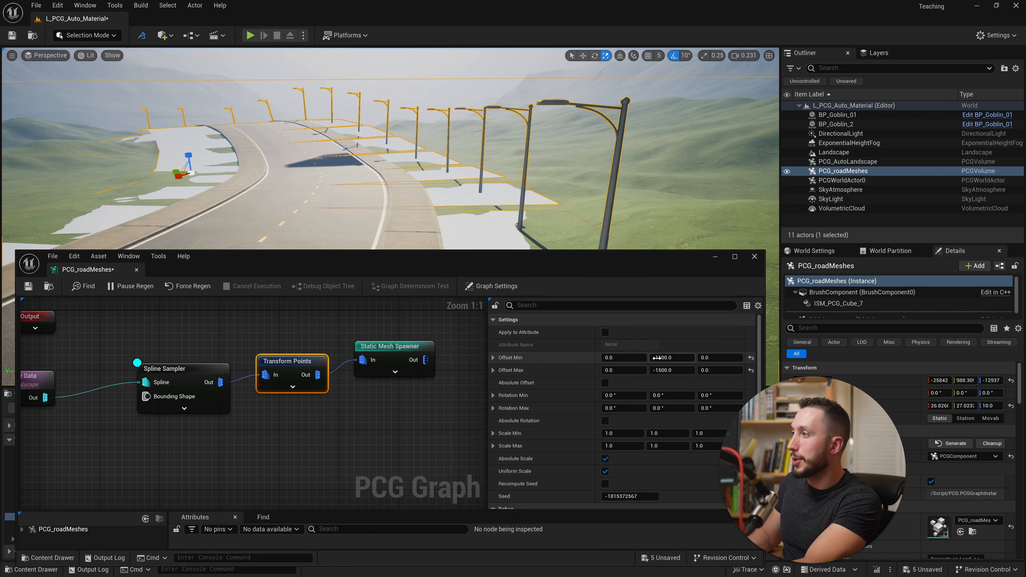
# - Bring both the Offset Min and Offset Max Y values to -1000 to move the lights closer to the road
pyautogui.write('0')
pyautogui.click(667, 371)
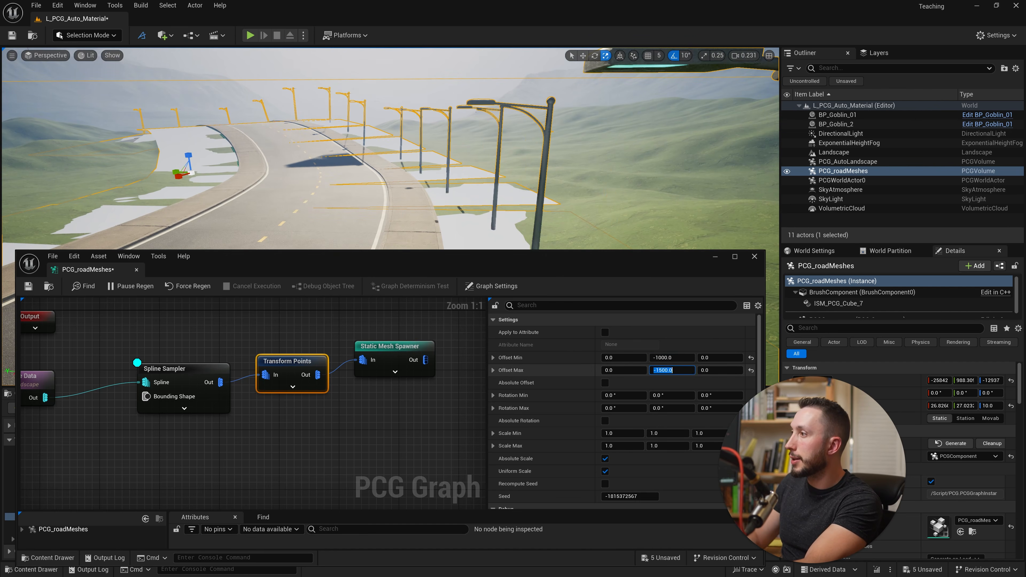
pyautogui.moveTo(662, 371); pyautogui.dragTo(659, 371)
pyautogui.write('0')
pyautogui.press('Return')
# - Reduce the Offset Min and Offset Max Y values to -800, and settle on -900 so the lights stand on the sidewalk
pyautogui.click(671, 357)
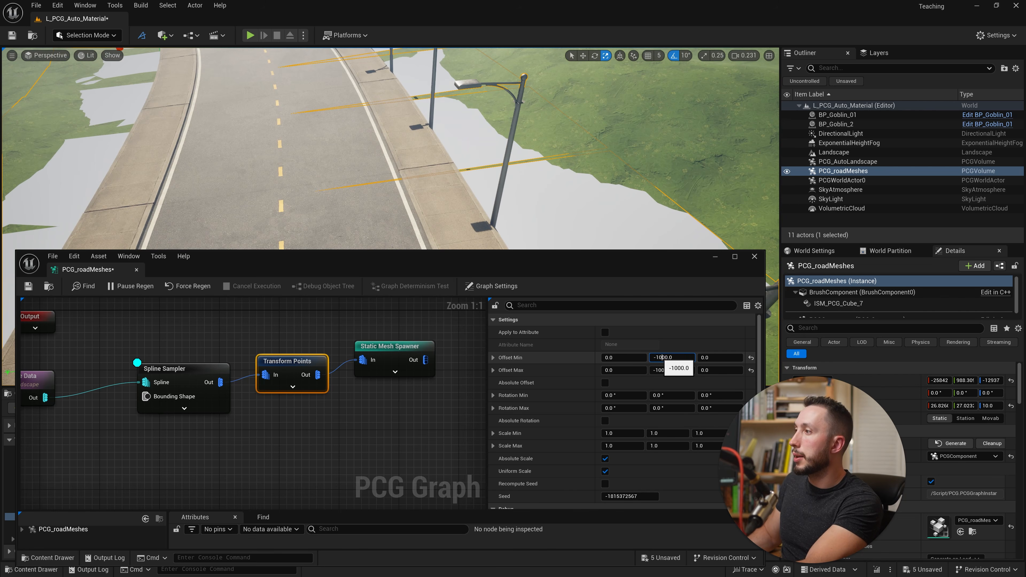
pyautogui.write('8')
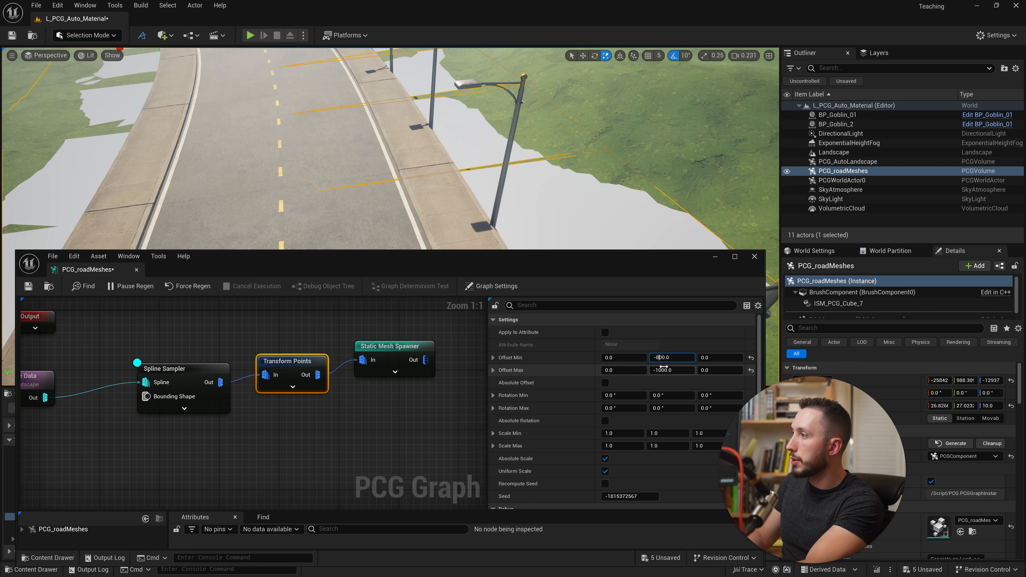
pyautogui.click(663, 371)
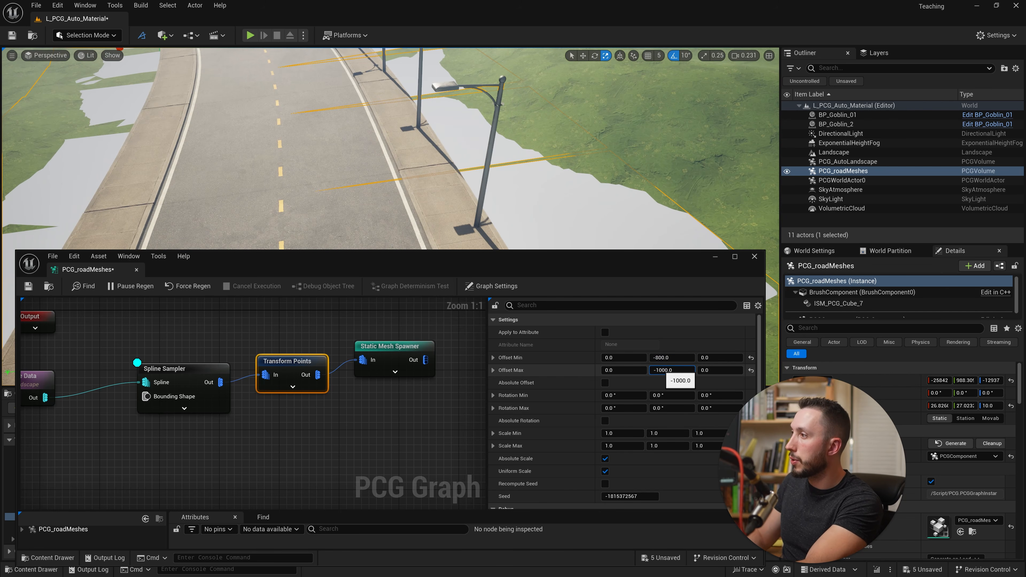
pyautogui.write('8')
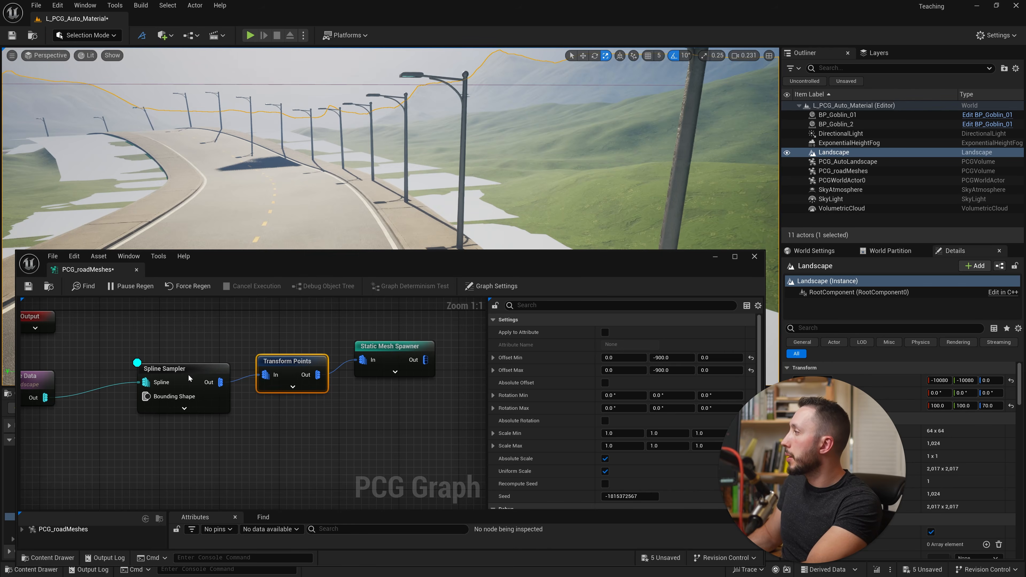
# - Duplicate the Transform Points node, connect the copy's input to the Spline Sampler's output, and align it below the original
pyautogui.click(192, 372)
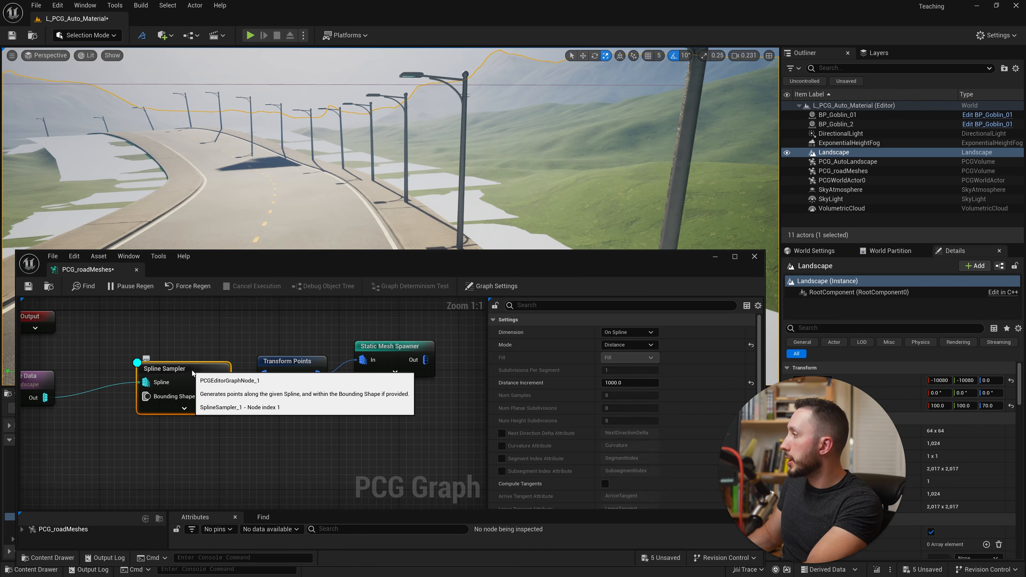
pyautogui.moveTo(363, 169)
pyautogui.mouseDown(button='right')
pyautogui.moveTo(428, 166)
pyautogui.moveTo(364, 149)
pyautogui.moveTo(380, 159)
pyautogui.moveTo(351, 166)
pyautogui.mouseUp(button='right')
pyautogui.moveTo(403, 202); pyautogui.dragTo(401, 201, button='right')
pyautogui.press('a')
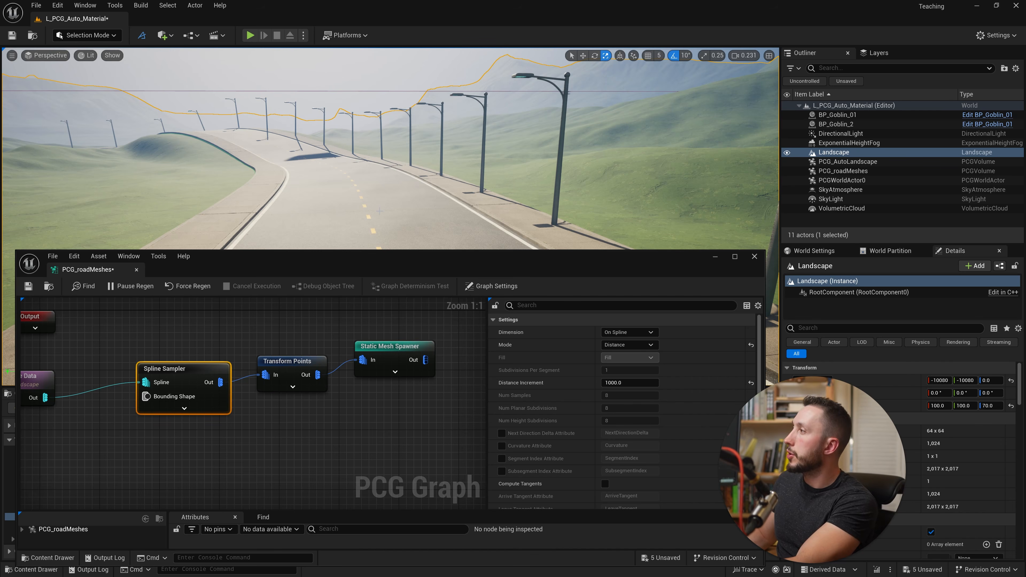
pyautogui.moveTo(339, 418); pyautogui.dragTo(346, 393, button='right')
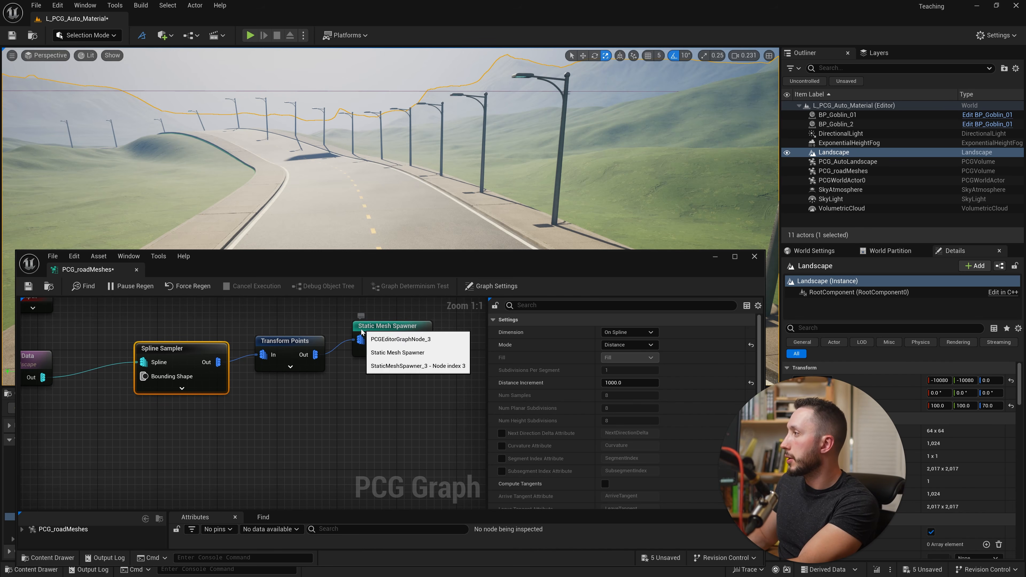
pyautogui.click(313, 366)
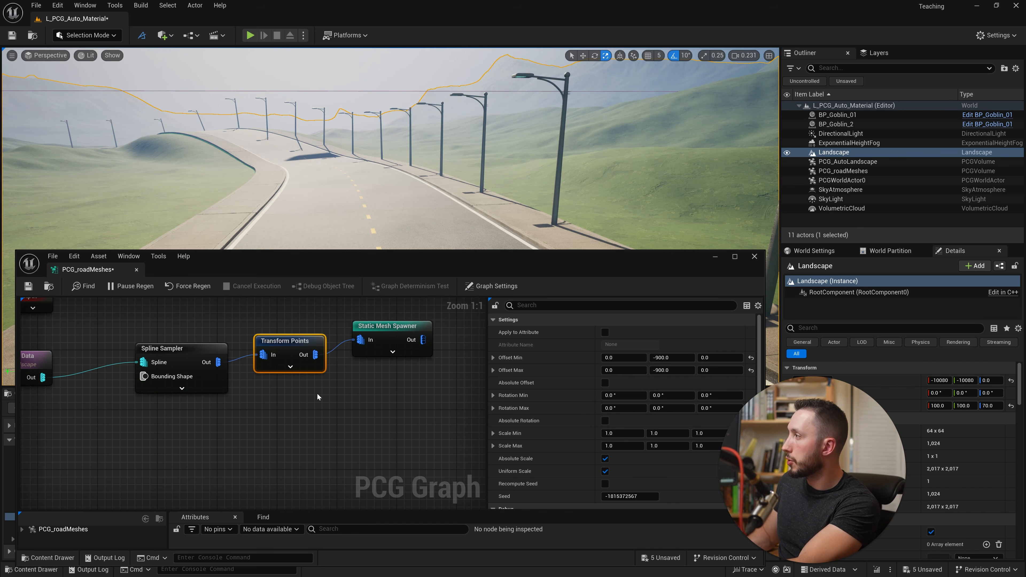
pyautogui.hotkey('ctrl', 'd')
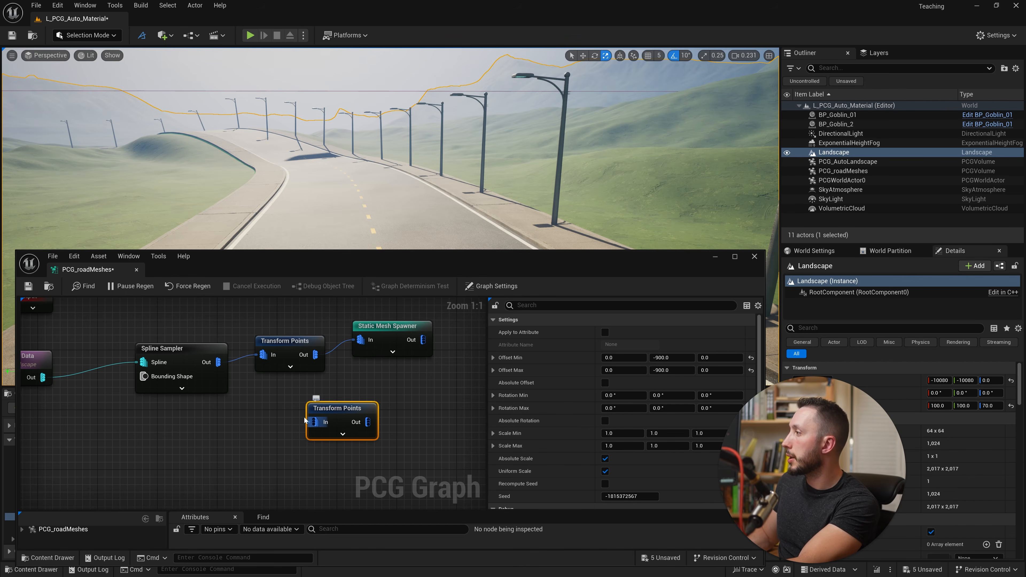
pyautogui.moveTo(316, 422); pyautogui.dragTo(218, 363)
pyautogui.moveTo(338, 409); pyautogui.dragTo(285, 408)
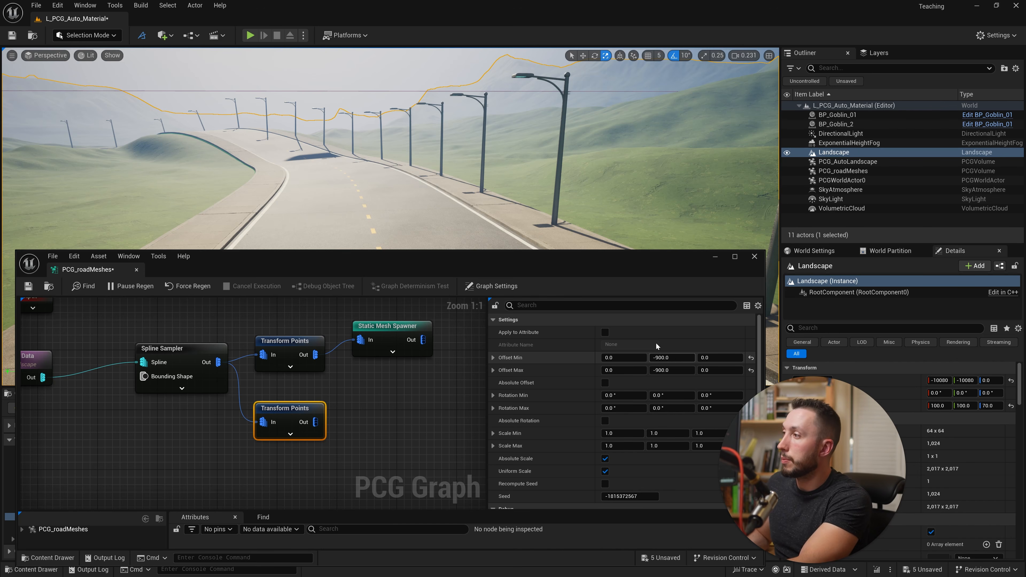
# - Set the duplicate Transform Points node's Offset Min and Max Y to 900 and its Rotation Min and Max Z to 180°
pyautogui.click(664, 357)
pyautogui.click(652, 358)
pyautogui.press('Delete')
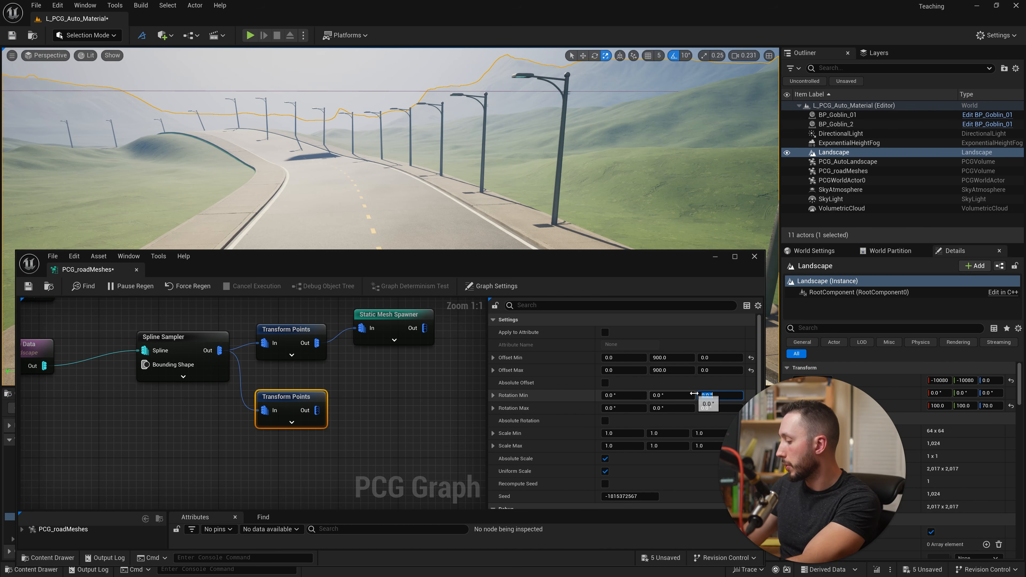
pyautogui.click(719, 407)
pyautogui.write('180')
pyautogui.press('Return')
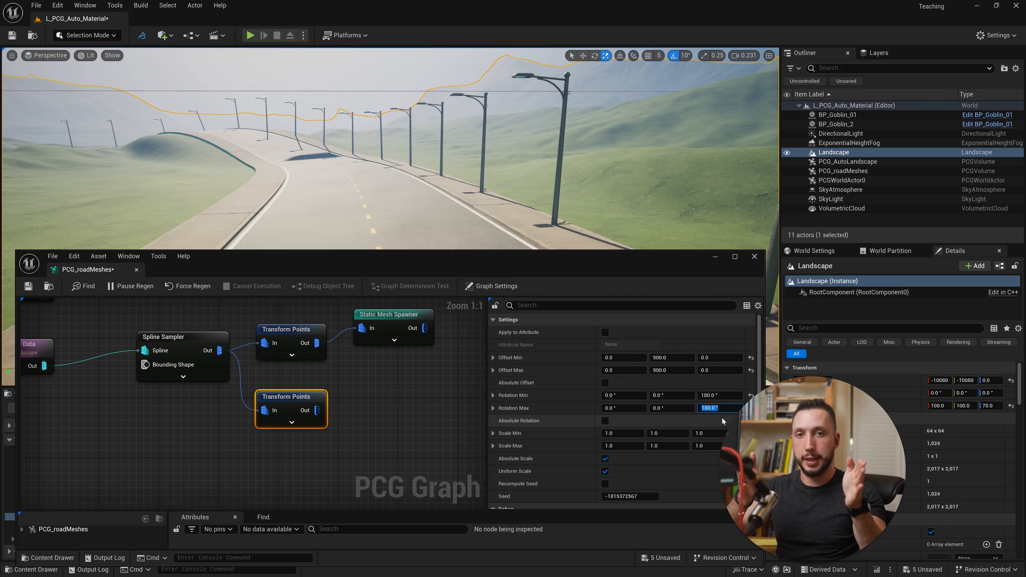
# - Connect the duplicate Transform Points node's output to the existing Static Mesh Spawner to line the road's other side with street lights
pyautogui.moveTo(317, 410); pyautogui.dragTo(414, 368)
pyautogui.press('s')
pyautogui.moveTo(356, 174); pyautogui.dragTo(323, 165, button='right')
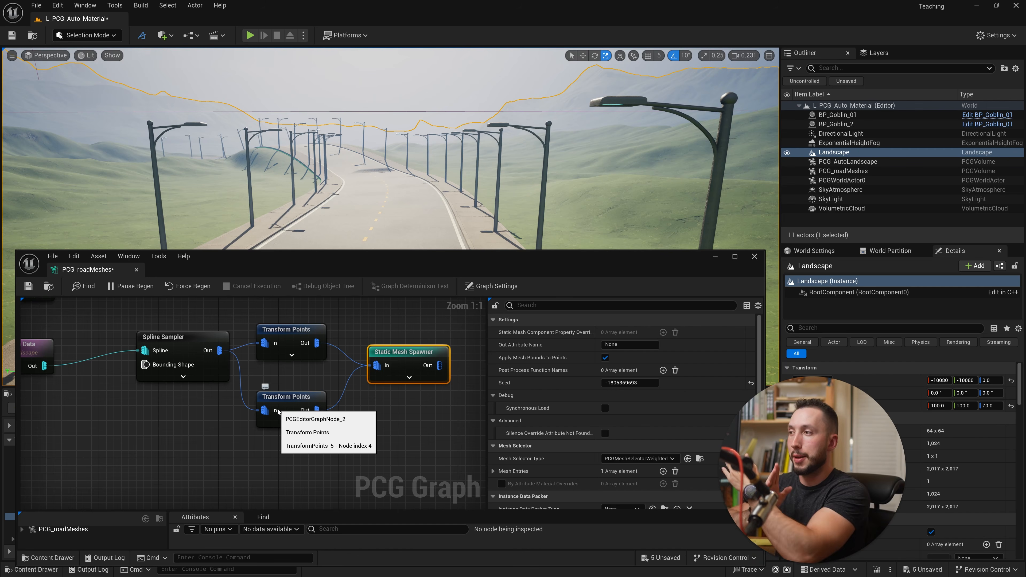
pyautogui.moveTo(518, 146); pyautogui.dragTo(519, 162, button='right')
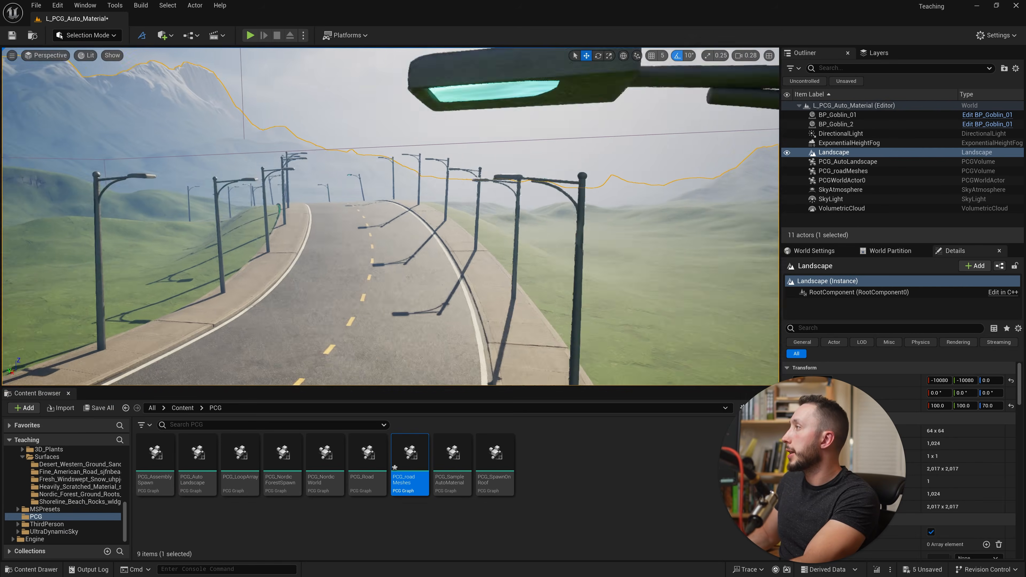
pyautogui.moveTo(390, 217)
pyautogui.mouseDown(button='right')
pyautogui.moveTo(412, 259)
pyautogui.moveTo(390, 223)
pyautogui.moveTo(404, 218)
pyautogui.moveTo(406, 229)
pyautogui.moveTo(391, 221)
pyautogui.mouseUp(button='right')
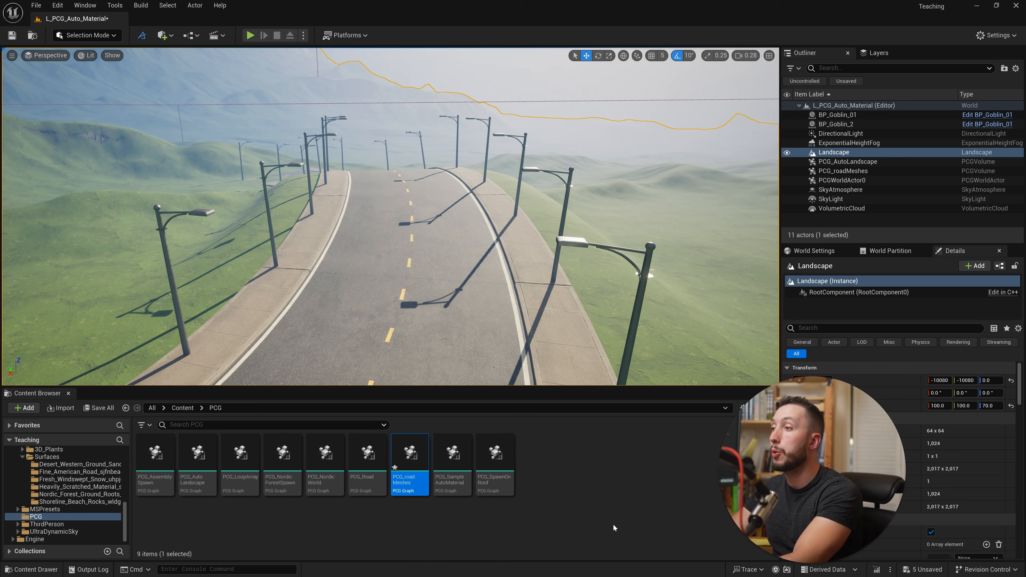